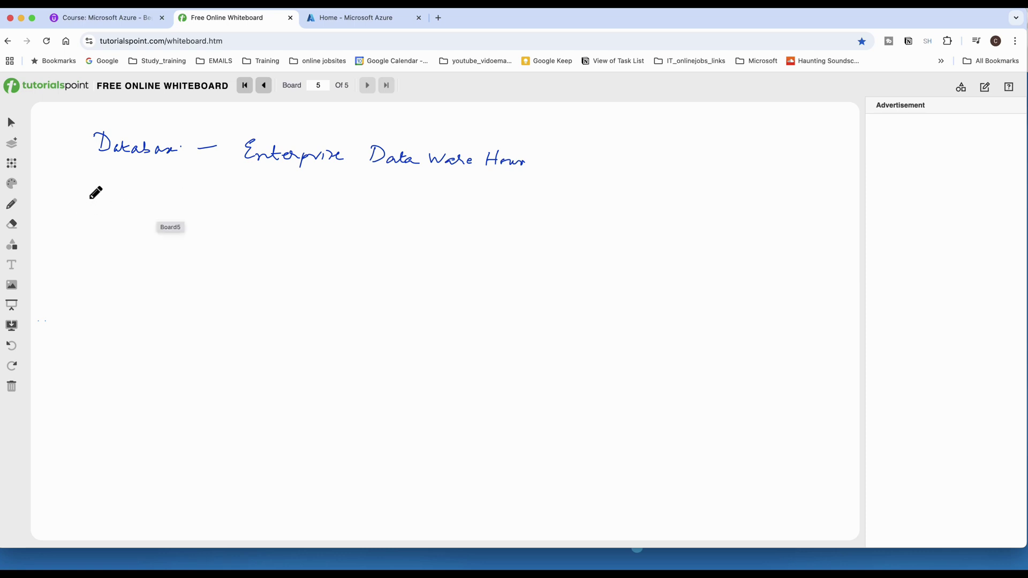
# Handwrite the analysing-data note and 'Azure have tools to create this DW', then sketch two stacked boxes.
pyautogui.moveTo(70, 186)
pyautogui.mouseDown()
pyautogui.moveTo(66, 202)
pyautogui.moveTo(167, 195)
pyautogui.moveTo(169, 206)
pyautogui.moveTo(205, 196)
pyautogui.moveTo(252, 212)
pyautogui.moveTo(303, 199)
pyautogui.moveTo(347, 215)
pyautogui.moveTo(433, 204)
pyautogui.moveTo(469, 219)
pyautogui.moveTo(491, 213)
pyautogui.mouseUp()
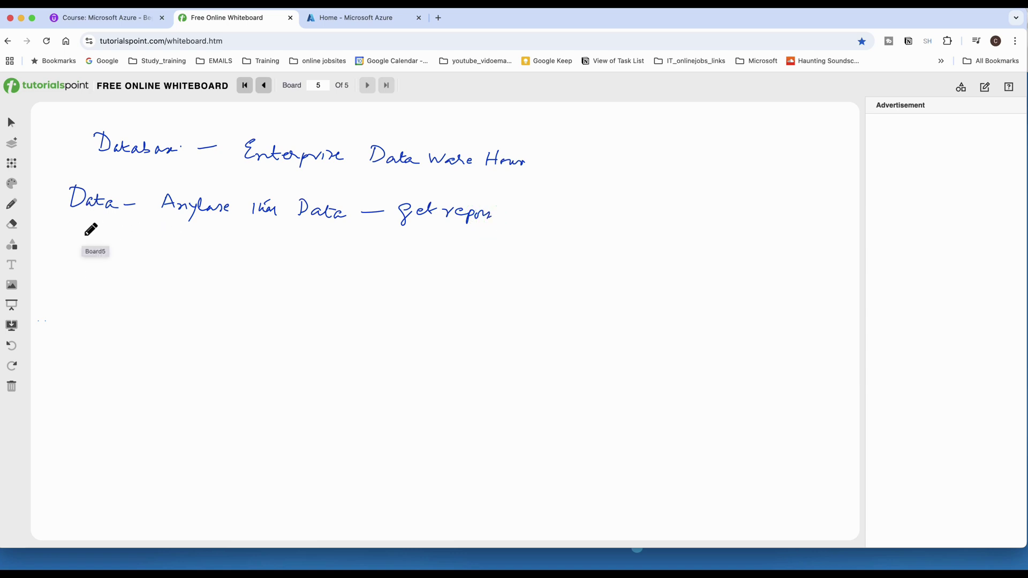
pyautogui.moveTo(79, 233)
pyautogui.mouseDown()
pyautogui.moveTo(86, 259)
pyautogui.moveTo(240, 241)
pyautogui.mouseUp()
pyautogui.moveTo(234, 242)
pyautogui.mouseDown()
pyautogui.moveTo(233, 256)
pyautogui.moveTo(410, 260)
pyautogui.mouseUp()
pyautogui.moveTo(442, 246); pyautogui.dragTo(469, 263)
pyautogui.moveTo(446, 248); pyautogui.dragTo(540, 257)
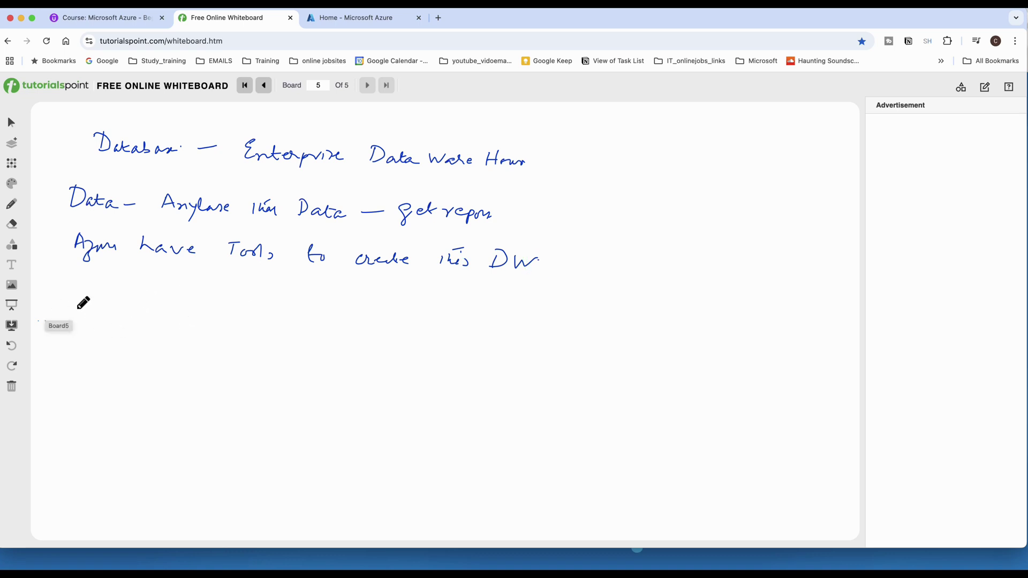
pyautogui.moveTo(78, 307); pyautogui.dragTo(75, 398)
pyautogui.moveTo(78, 307)
pyautogui.mouseDown()
pyautogui.moveTo(151, 338)
pyautogui.moveTo(149, 397)
pyautogui.moveTo(77, 402)
pyautogui.moveTo(75, 436)
pyautogui.moveTo(99, 478)
pyautogui.moveTo(151, 455)
pyautogui.moveTo(149, 399)
pyautogui.mouseUp()
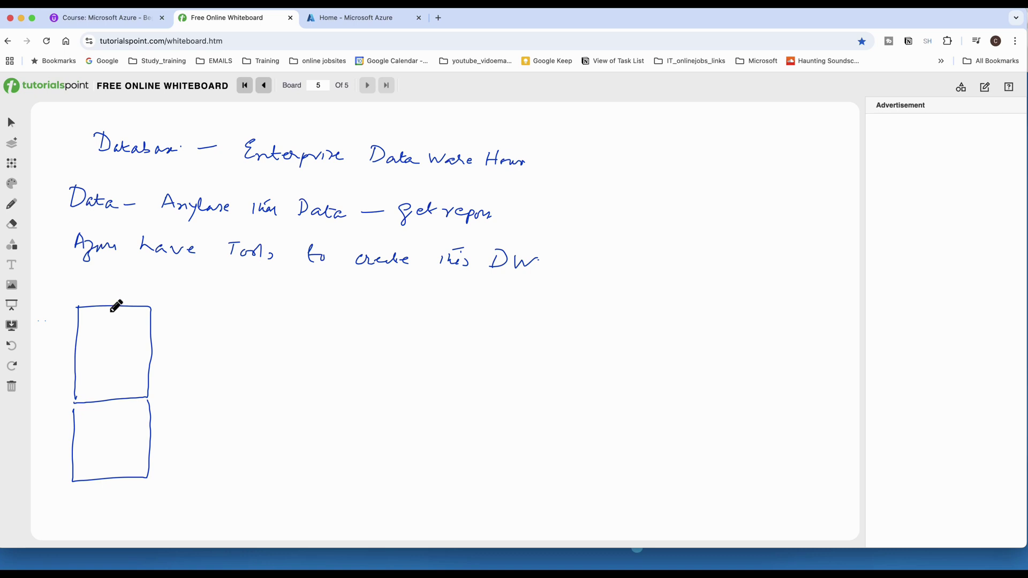
# Write 'Data', label the boxes 'File Logs' and 'App', add 'Sending data', and draw a Data line.
pyautogui.moveTo(42, 276)
pyautogui.mouseDown()
pyautogui.moveTo(59, 288)
pyautogui.moveTo(71, 278)
pyautogui.mouseUp()
pyautogui.moveTo(86, 316)
pyautogui.mouseDown()
pyautogui.moveTo(83, 330)
pyautogui.moveTo(96, 317)
pyautogui.moveTo(110, 332)
pyautogui.moveTo(104, 354)
pyautogui.moveTo(114, 353)
pyautogui.mouseUp()
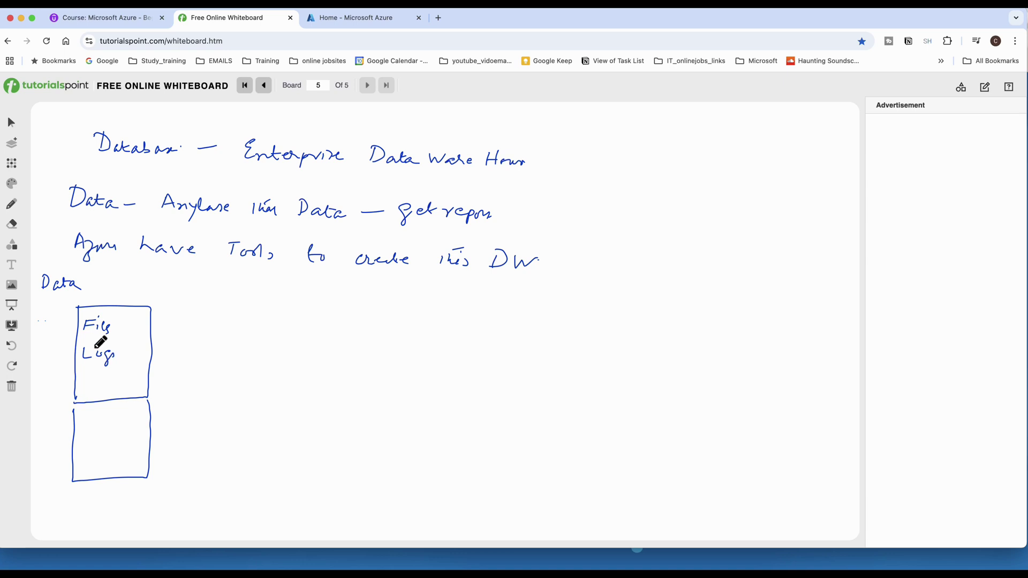
pyautogui.click(969, 564)
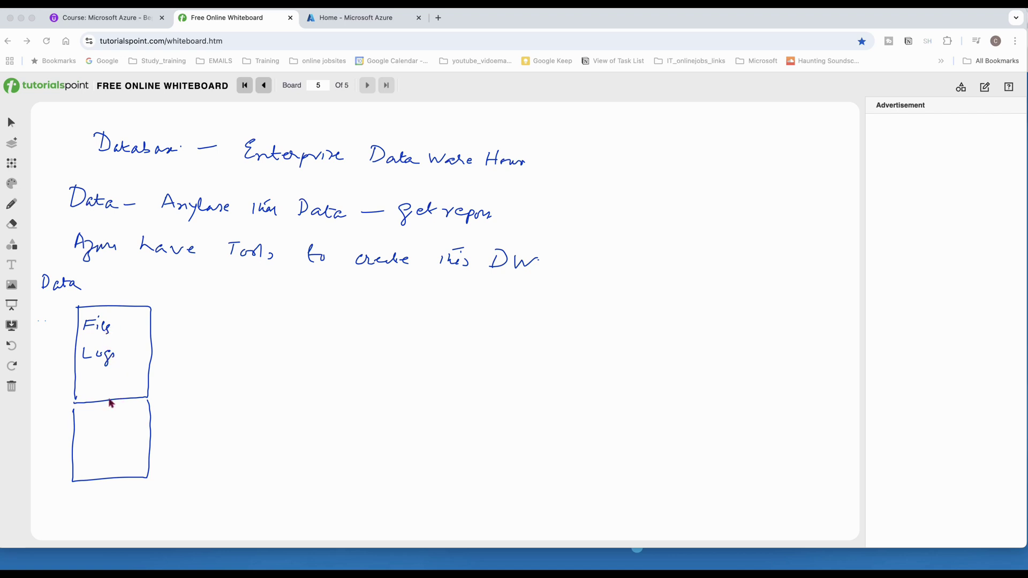
pyautogui.click(92, 439)
pyautogui.moveTo(93, 443)
pyautogui.mouseDown()
pyautogui.moveTo(111, 436)
pyautogui.moveTo(114, 448)
pyautogui.mouseUp()
pyautogui.click(92, 494)
pyautogui.moveTo(87, 491); pyautogui.dragTo(173, 494)
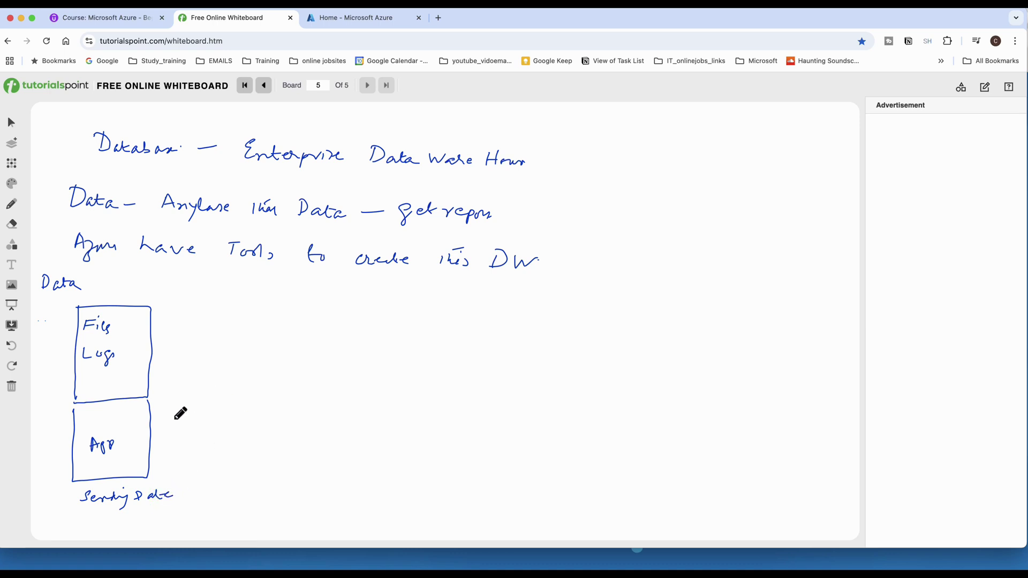
pyautogui.moveTo(154, 391)
pyautogui.mouseDown()
pyautogui.moveTo(220, 379)
pyautogui.moveTo(179, 380)
pyautogui.moveTo(192, 375)
pyautogui.mouseUp()
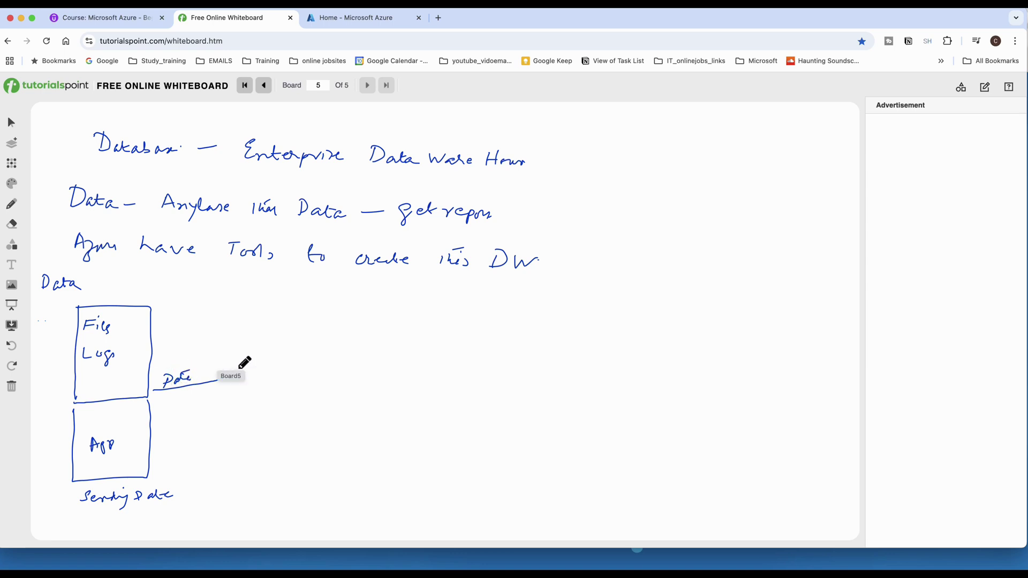
# Draw a rectangle split into two sections with 'Data Lake' written in the upper part.
pyautogui.moveTo(382, 318); pyautogui.dragTo(369, 436)
pyautogui.moveTo(380, 319)
pyautogui.mouseDown()
pyautogui.moveTo(443, 323)
pyautogui.moveTo(432, 426)
pyautogui.moveTo(403, 443)
pyautogui.moveTo(369, 442)
pyautogui.mouseUp()
pyautogui.moveTo(372, 395); pyautogui.dragTo(431, 396)
pyautogui.moveTo(381, 347)
pyautogui.mouseDown()
pyautogui.moveTo(380, 367)
pyautogui.moveTo(415, 353)
pyautogui.moveTo(421, 361)
pyautogui.moveTo(394, 386)
pyautogui.moveTo(420, 374)
pyautogui.moveTo(417, 387)
pyautogui.moveTo(381, 417)
pyautogui.moveTo(391, 434)
pyautogui.moveTo(408, 427)
pyautogui.moveTo(411, 438)
pyautogui.mouseUp()
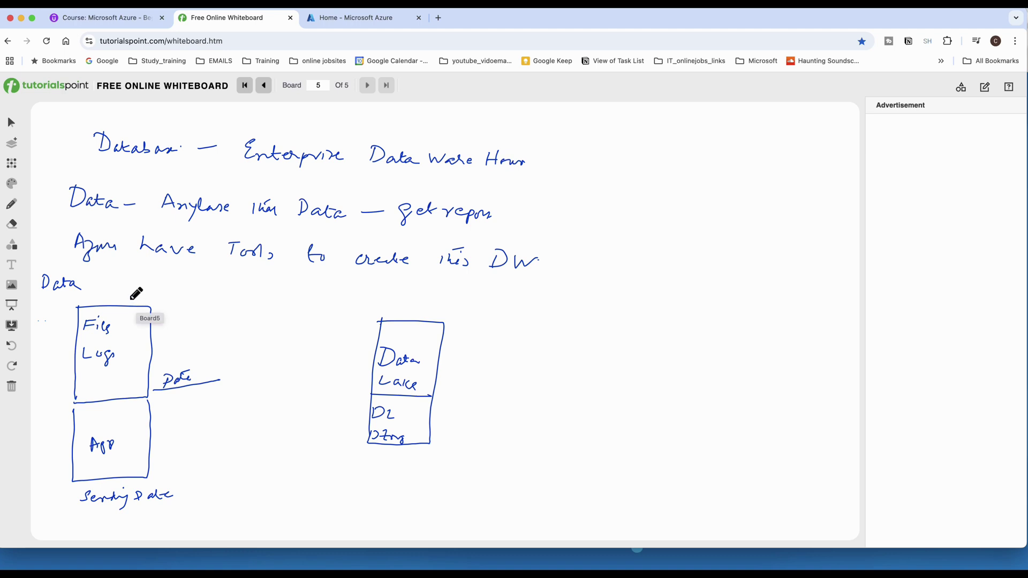
# Draw an arrow to Data Lake, an 'Azure Synapse Service' ingest box, and an empty box after Data Lake.
pyautogui.moveTo(130, 303)
pyautogui.mouseDown()
pyautogui.moveTo(374, 287)
pyautogui.moveTo(416, 309)
pyautogui.mouseUp()
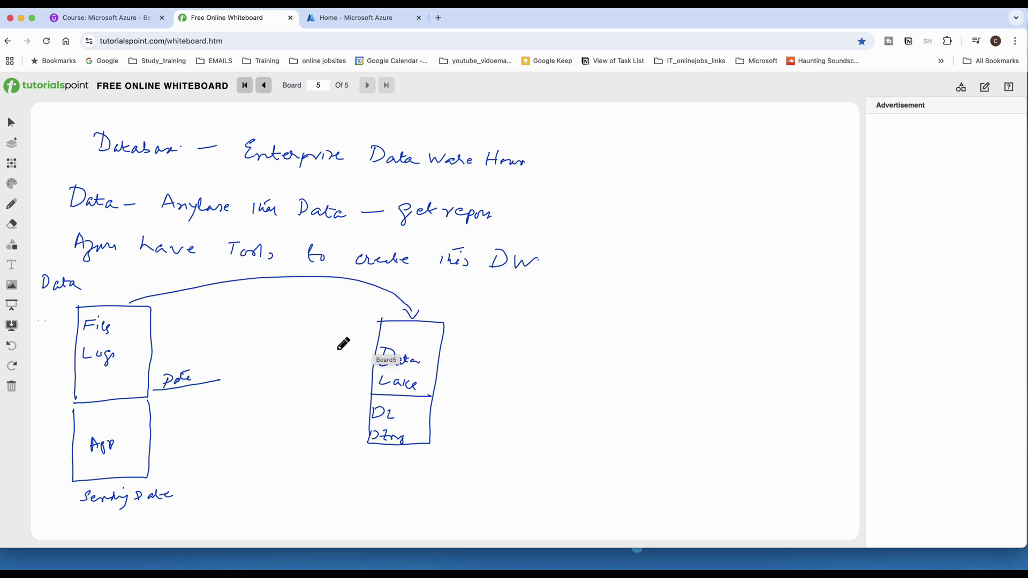
pyautogui.moveTo(222, 354); pyautogui.dragTo(216, 439)
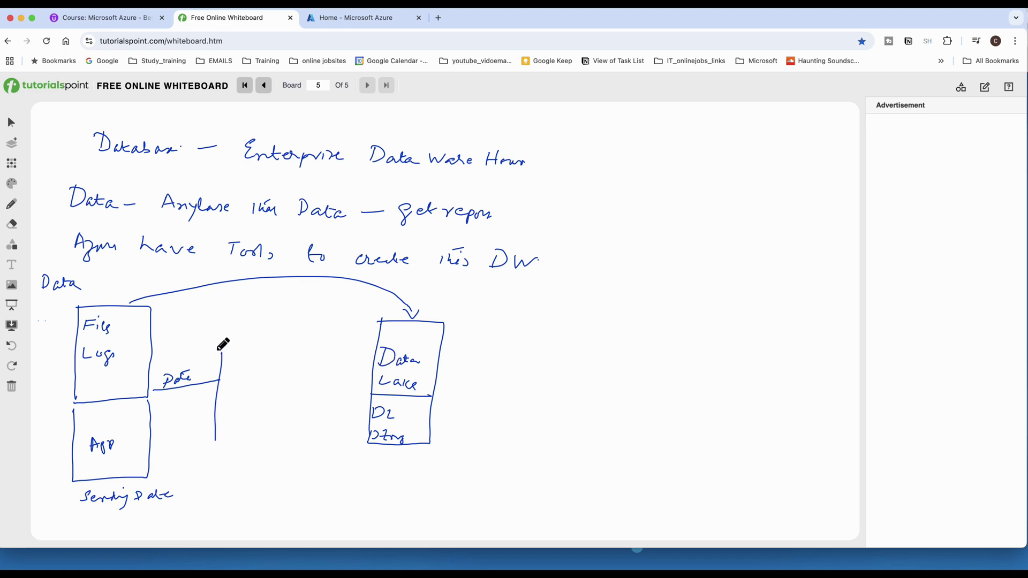
pyautogui.moveTo(221, 353)
pyautogui.mouseDown()
pyautogui.moveTo(242, 328)
pyautogui.moveTo(277, 428)
pyautogui.moveTo(215, 443)
pyautogui.moveTo(215, 479)
pyautogui.moveTo(250, 480)
pyautogui.mouseUp()
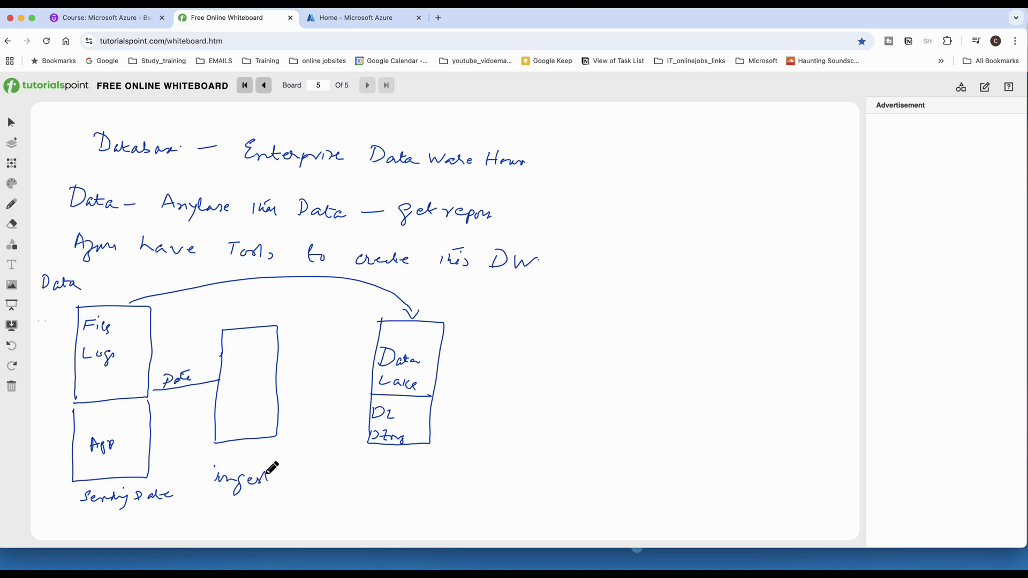
pyautogui.moveTo(227, 359)
pyautogui.mouseDown()
pyautogui.moveTo(229, 369)
pyautogui.moveTo(260, 369)
pyautogui.moveTo(246, 396)
pyautogui.moveTo(252, 404)
pyautogui.moveTo(272, 400)
pyautogui.moveTo(238, 426)
pyautogui.moveTo(269, 427)
pyautogui.mouseUp()
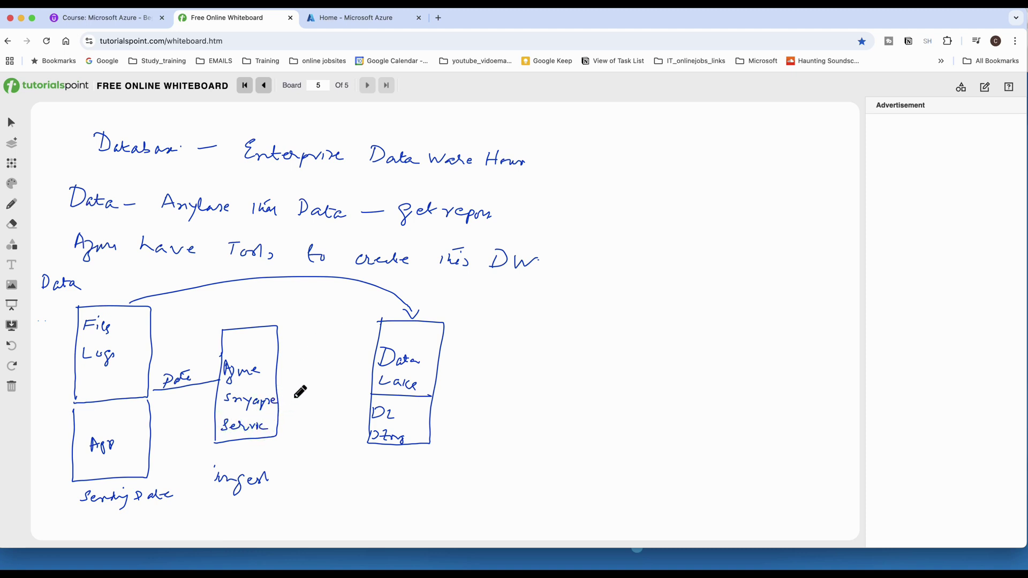
pyautogui.moveTo(279, 378); pyautogui.dragTo(318, 377)
pyautogui.moveTo(443, 376)
pyautogui.mouseDown()
pyautogui.moveTo(536, 377)
pyautogui.moveTo(529, 456)
pyautogui.mouseUp()
pyautogui.moveTo(538, 342)
pyautogui.mouseDown()
pyautogui.moveTo(538, 322)
pyautogui.moveTo(601, 324)
pyautogui.moveTo(593, 441)
pyautogui.moveTo(547, 451)
pyautogui.mouseUp()
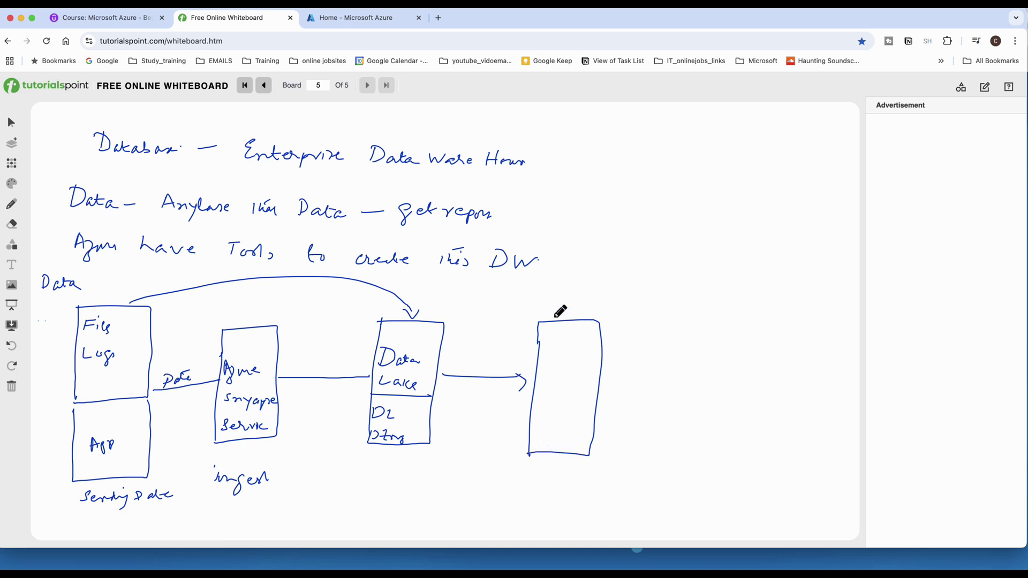
# Write 'Prep and Train' above the new box and label it as the Data Bricks Service.
pyautogui.moveTo(538, 293)
pyautogui.mouseDown()
pyautogui.moveTo(573, 306)
pyautogui.moveTo(673, 294)
pyautogui.moveTo(673, 309)
pyautogui.moveTo(692, 309)
pyautogui.mouseUp()
pyautogui.click(681, 293)
pyautogui.moveTo(544, 354)
pyautogui.mouseDown()
pyautogui.moveTo(551, 342)
pyautogui.moveTo(594, 373)
pyautogui.mouseUp()
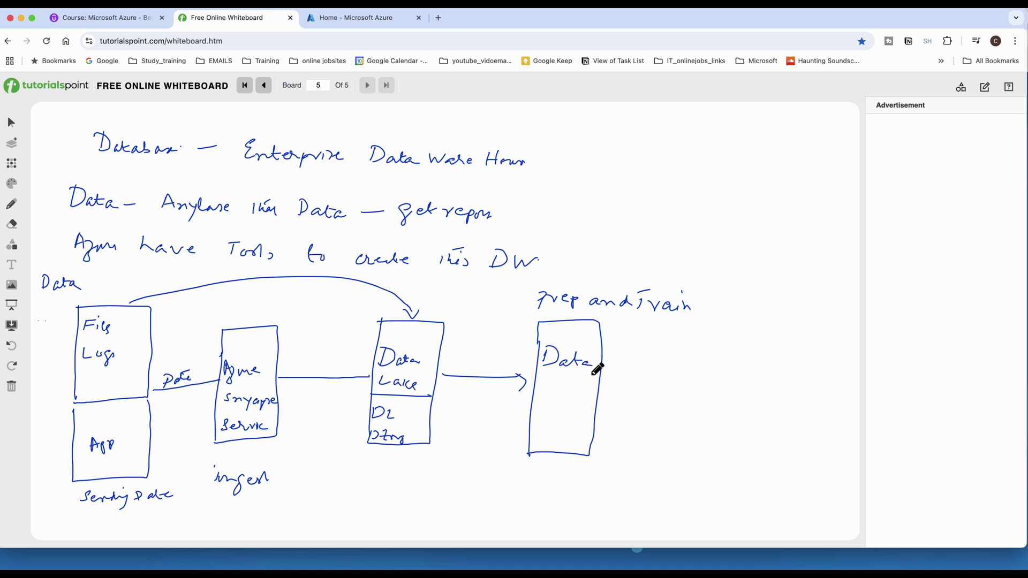
pyautogui.moveTo(542, 397); pyautogui.dragTo(585, 403)
pyautogui.moveTo(533, 426); pyautogui.dragTo(576, 435)
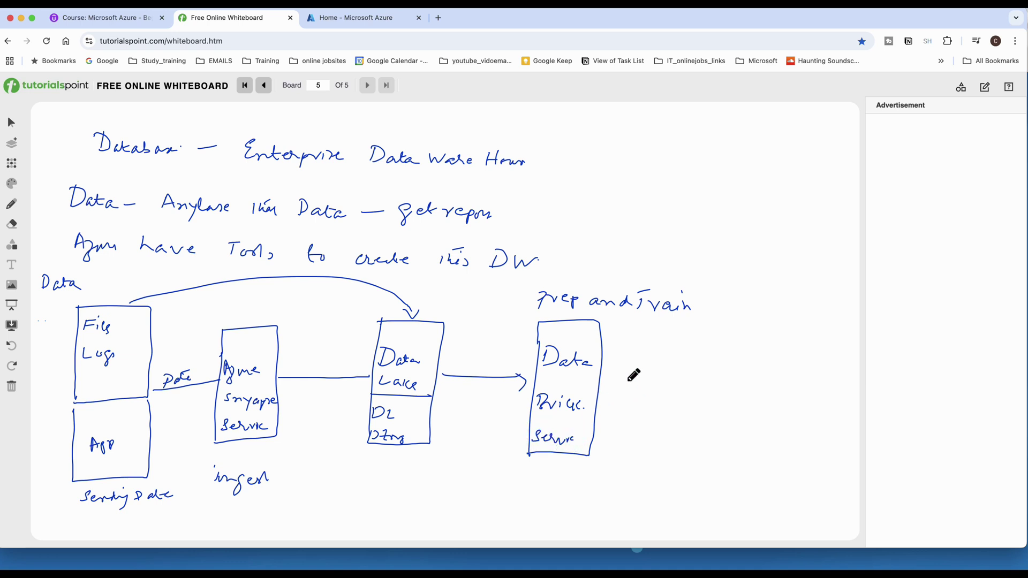
# Add a connected SQL Data Warehouse box feeding Power BI and Reports.
pyautogui.moveTo(601, 380); pyautogui.dragTo(693, 378)
pyautogui.moveTo(704, 330); pyautogui.dragTo(707, 354)
pyautogui.moveTo(707, 392); pyautogui.dragTo(702, 452)
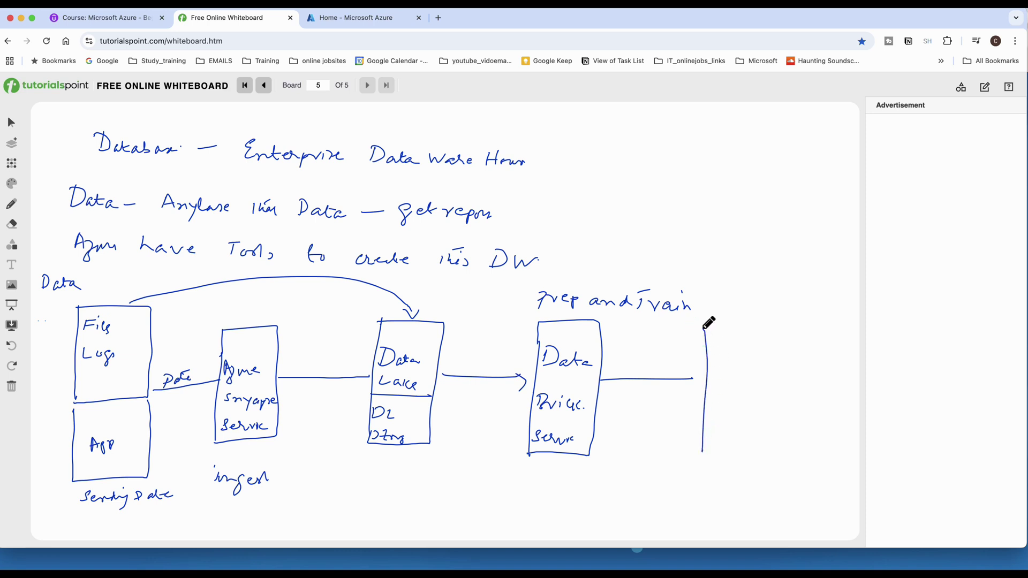
pyautogui.moveTo(703, 323)
pyautogui.mouseDown()
pyautogui.moveTo(801, 416)
pyautogui.moveTo(787, 455)
pyautogui.moveTo(704, 459)
pyautogui.mouseUp()
pyautogui.moveTo(712, 402)
pyautogui.mouseDown()
pyautogui.moveTo(705, 416)
pyautogui.moveTo(740, 416)
pyautogui.moveTo(712, 438)
pyautogui.moveTo(767, 442)
pyautogui.moveTo(744, 451)
pyautogui.moveTo(750, 456)
pyautogui.mouseUp()
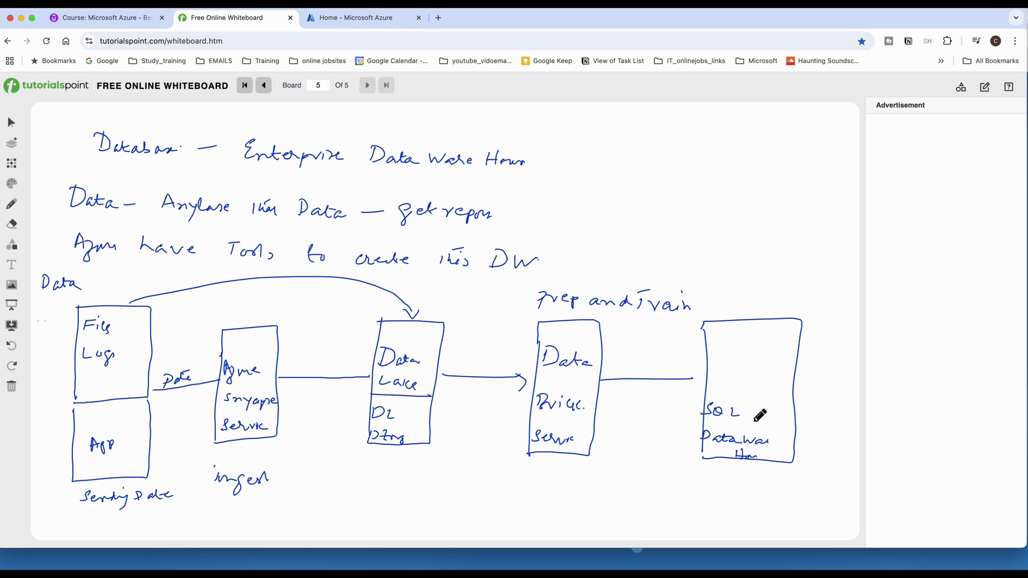
pyautogui.moveTo(753, 423); pyautogui.dragTo(799, 397)
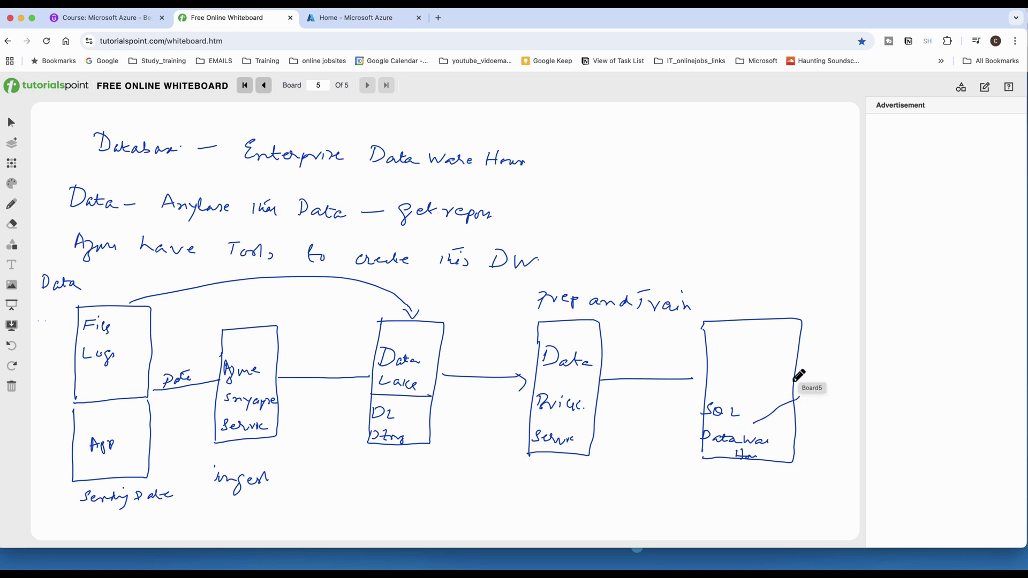
pyautogui.moveTo(796, 362)
pyautogui.mouseDown()
pyautogui.moveTo(852, 355)
pyautogui.moveTo(828, 382)
pyautogui.moveTo(867, 360)
pyautogui.moveTo(809, 423)
pyautogui.moveTo(861, 425)
pyautogui.moveTo(845, 431)
pyautogui.moveTo(849, 442)
pyautogui.mouseUp()
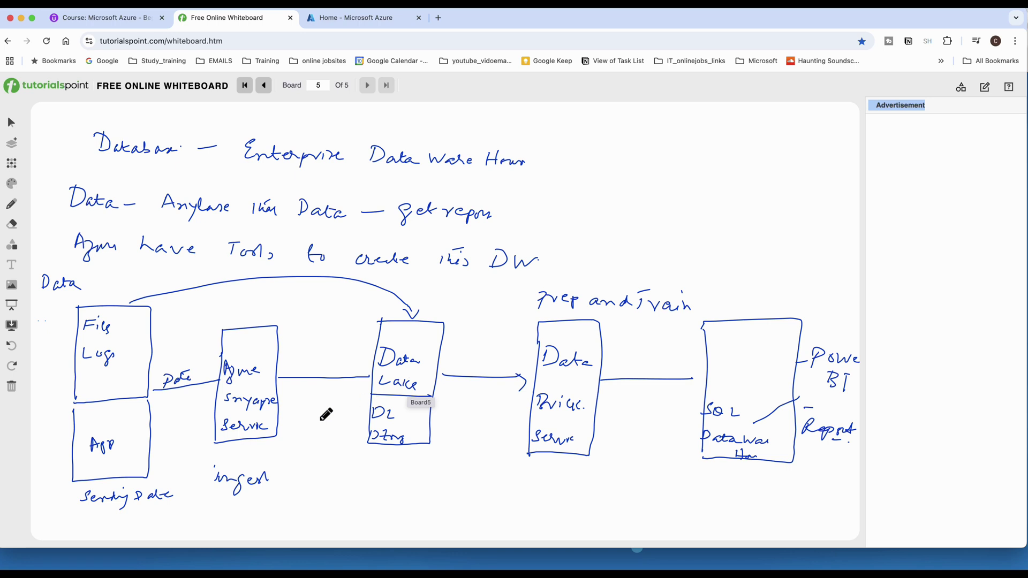
# Write HLD below Data Lake and underline 'Enterprise Data Warehouse' in the heading.
pyautogui.moveTo(375, 470); pyautogui.dragTo(374, 488)
pyautogui.moveTo(385, 470)
pyautogui.mouseDown()
pyautogui.moveTo(384, 489)
pyautogui.moveTo(385, 480)
pyautogui.moveTo(410, 494)
pyautogui.moveTo(436, 484)
pyautogui.moveTo(355, 475)
pyautogui.moveTo(378, 504)
pyautogui.mouseUp()
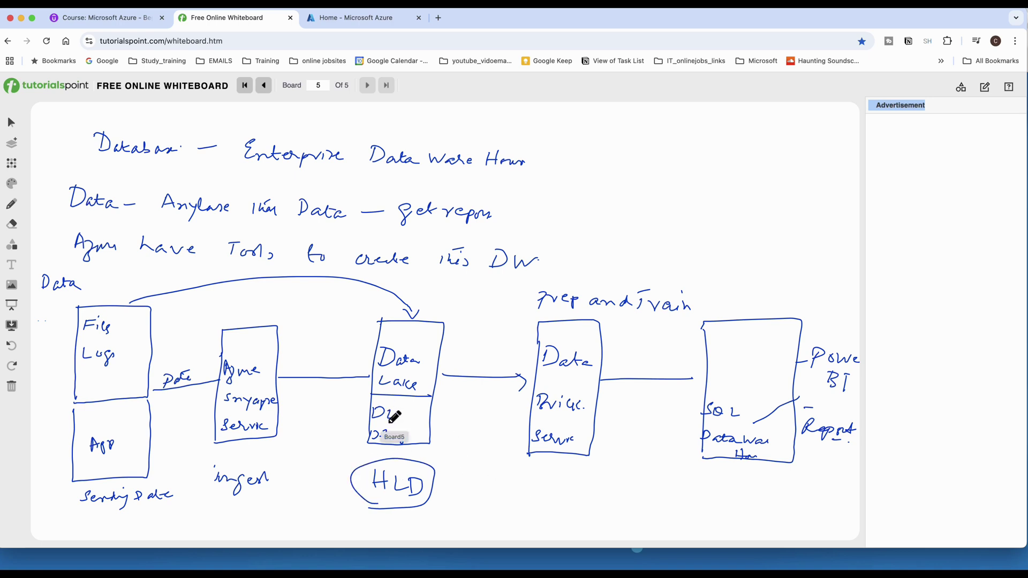
pyautogui.moveTo(258, 171); pyautogui.dragTo(525, 174)
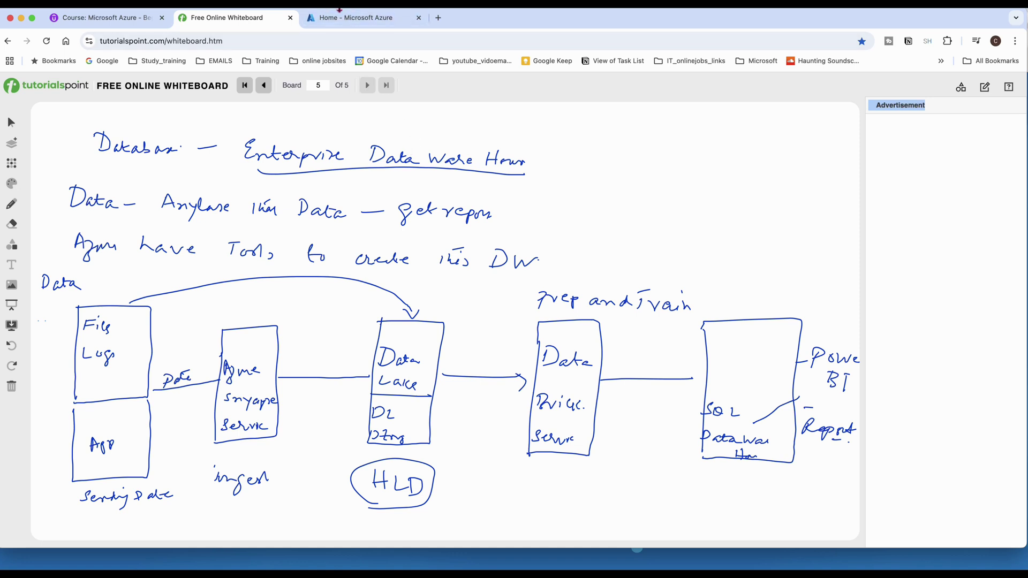
# From Create a resource, search the Marketplace for storage account and start creating a Storage account.
pyautogui.click(345, 18)
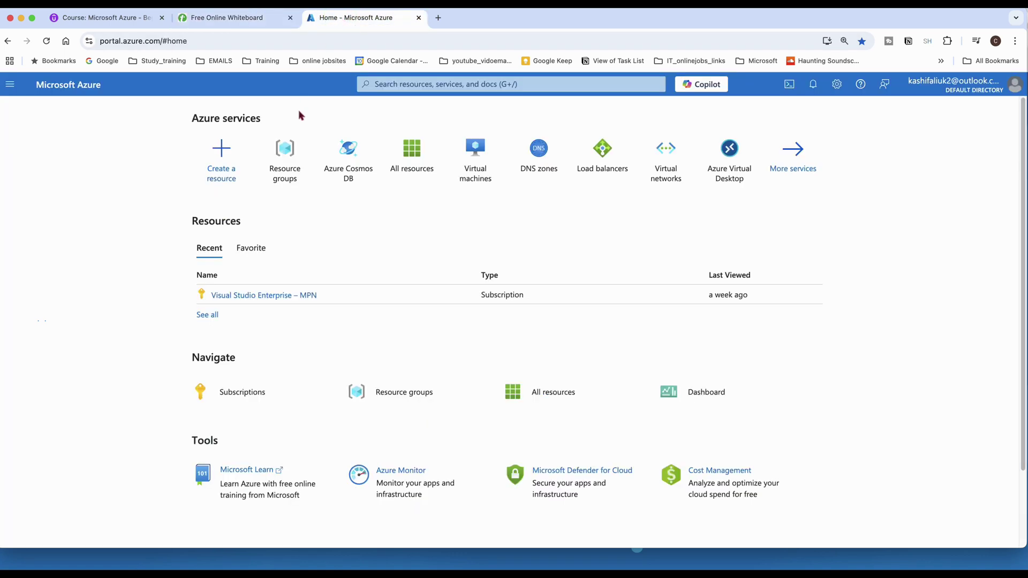
pyautogui.click(225, 177)
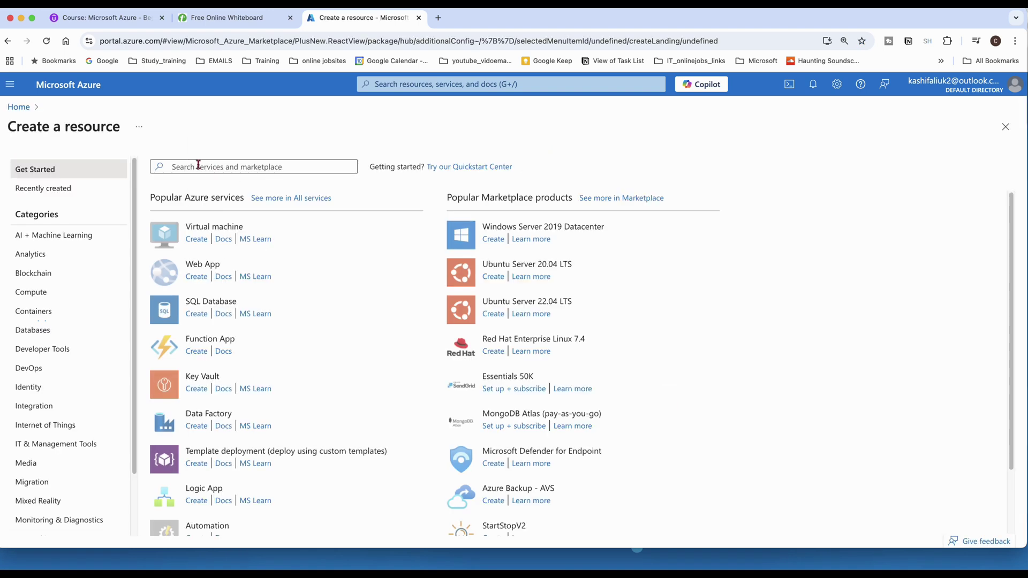
pyautogui.click(217, 168)
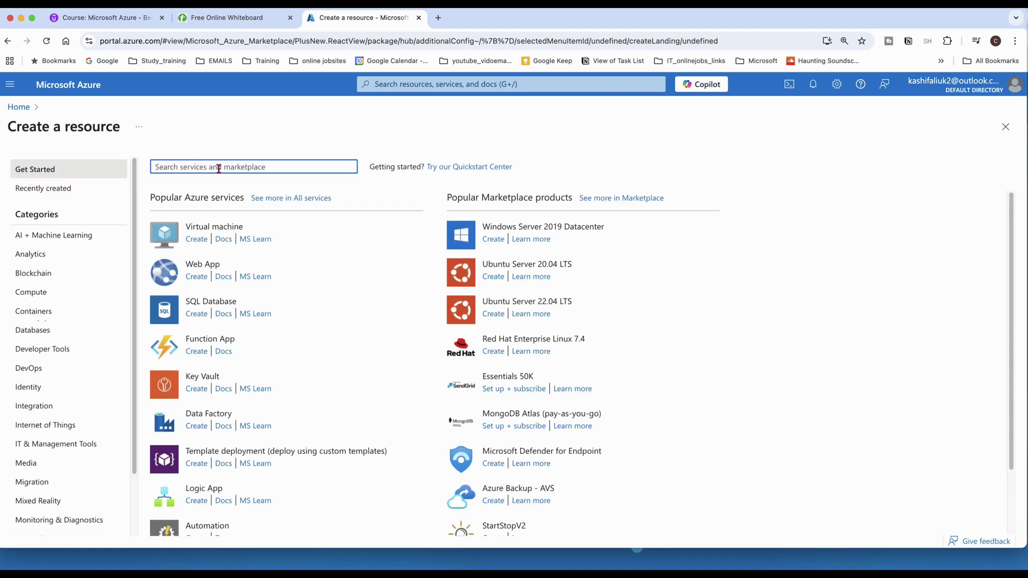
pyautogui.write('storage')
pyautogui.click(203, 182)
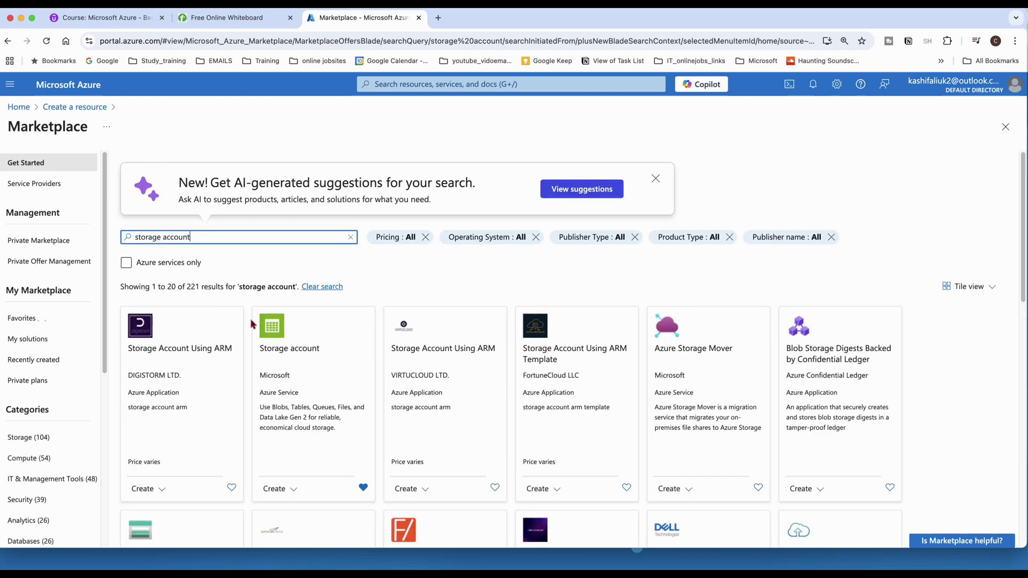
pyautogui.click(272, 329)
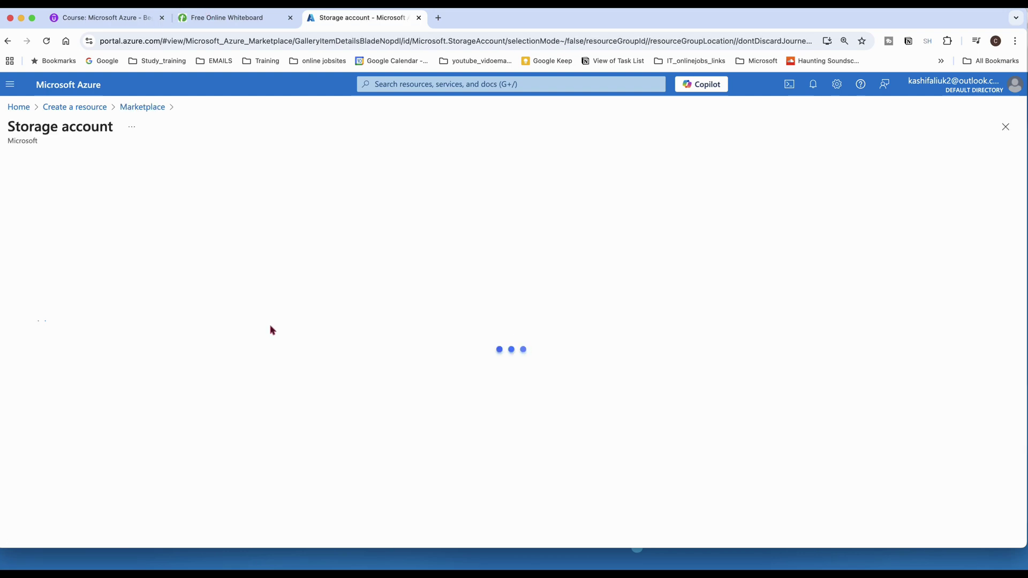
pyautogui.click(238, 249)
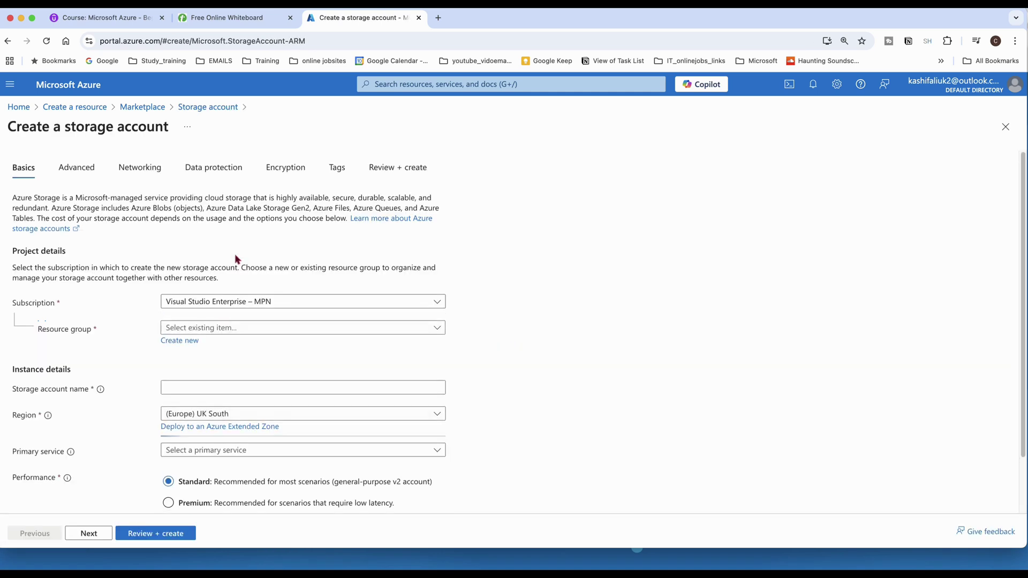
# Create new resource group dlrg and name the storage account datalakesa1223.
pyautogui.click(188, 342)
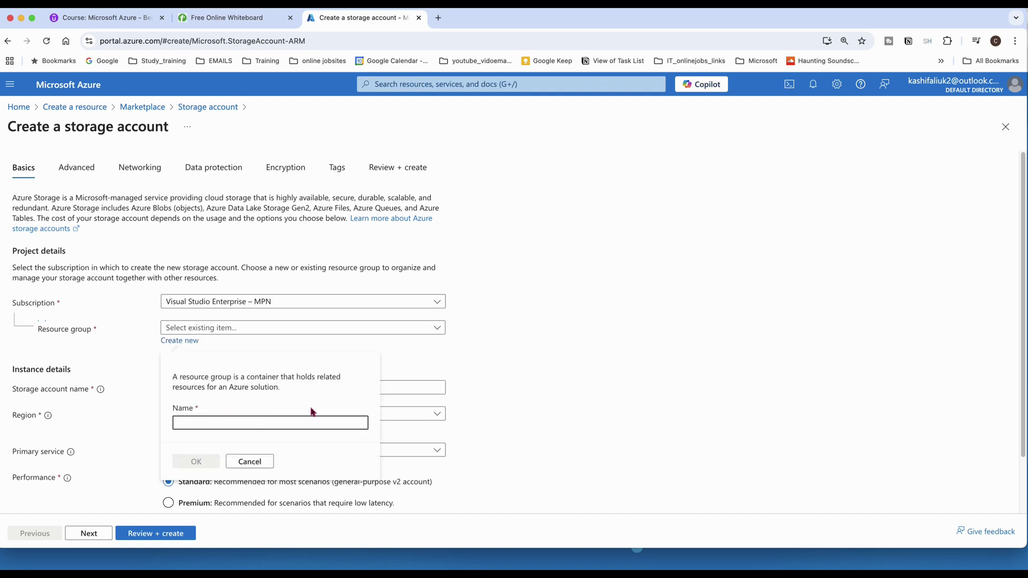
pyautogui.write('dlrg')
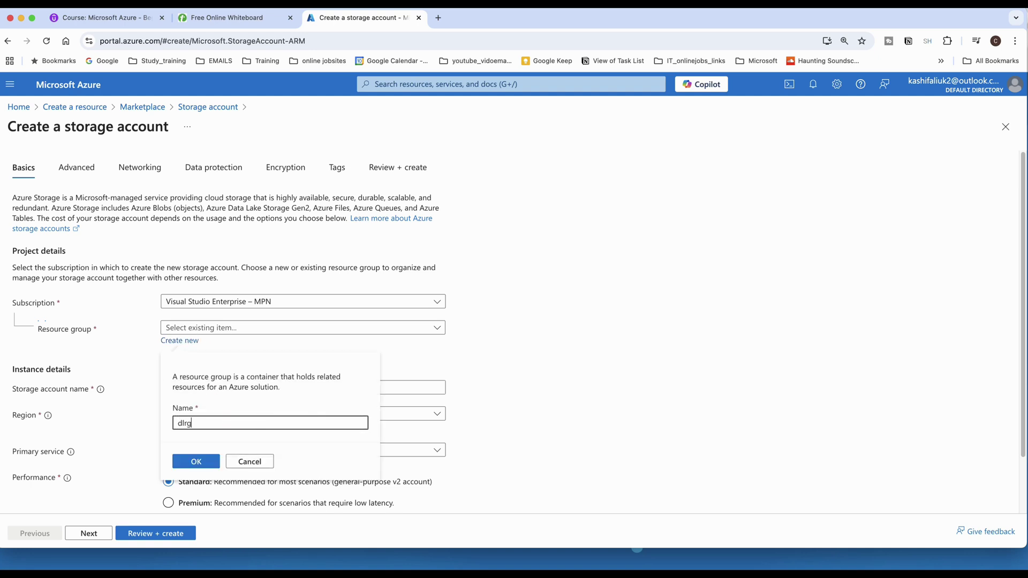
pyautogui.click(197, 461)
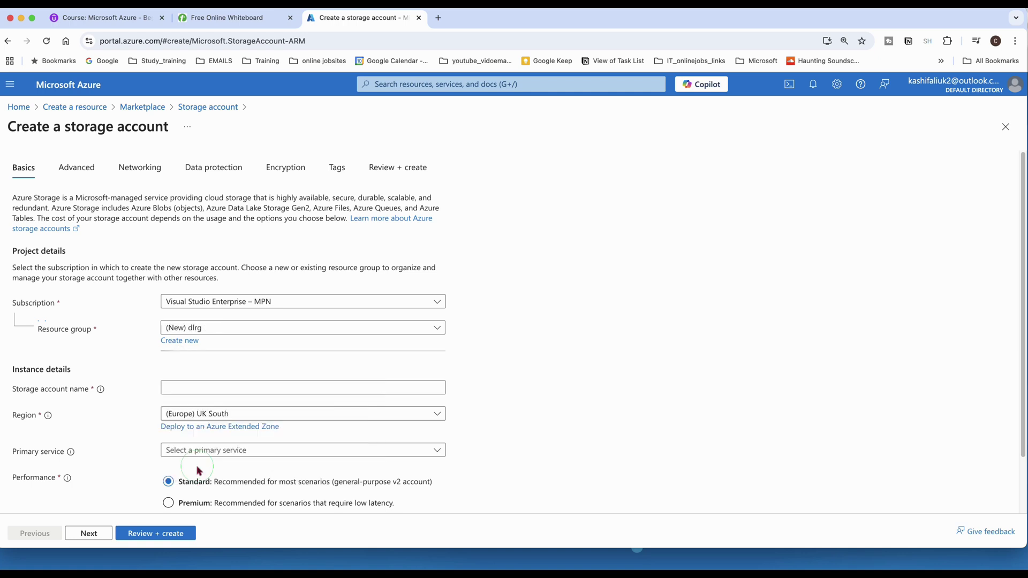
pyautogui.click(204, 389)
pyautogui.write('dat')
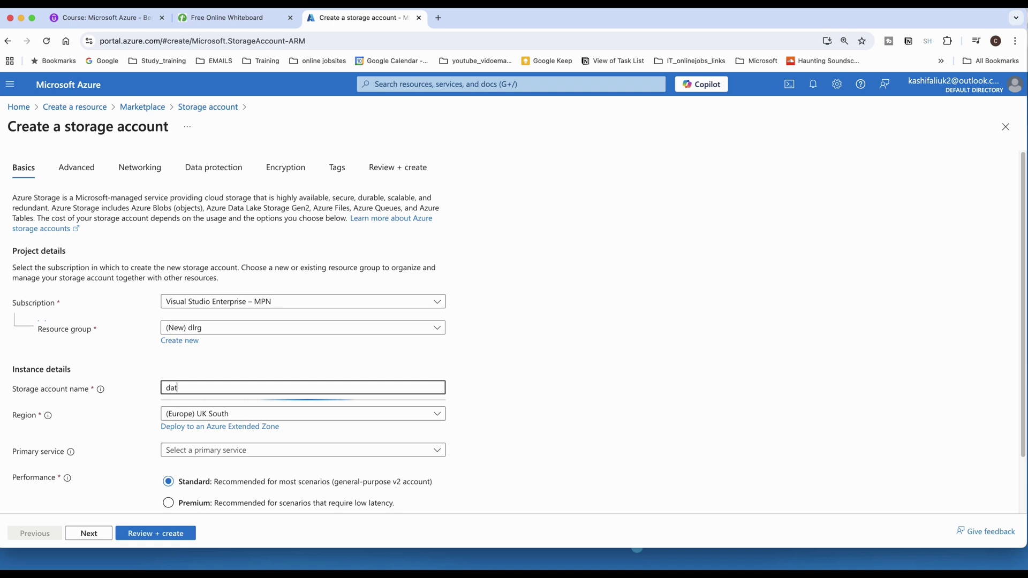
pyautogui.write('aladke')
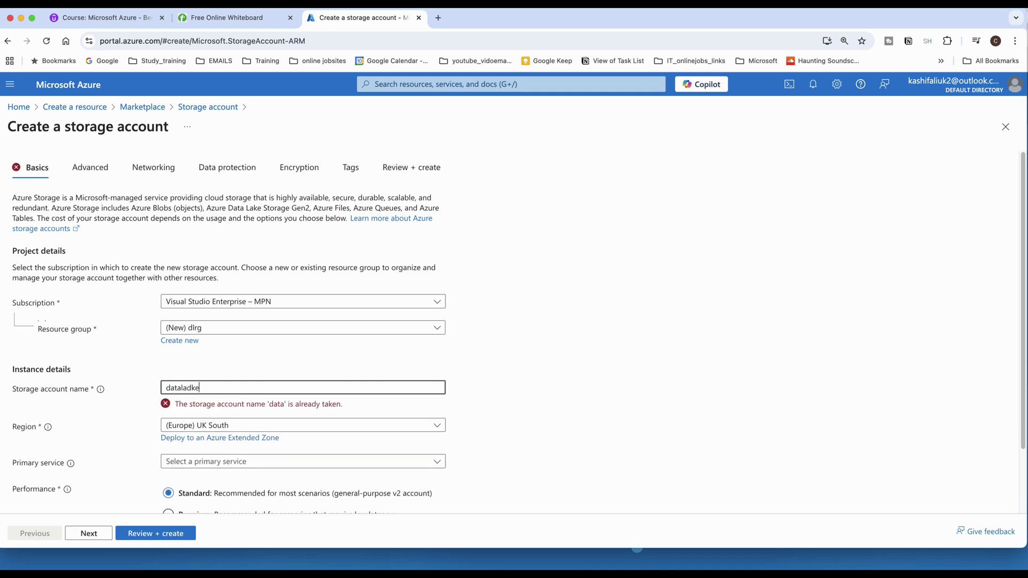
pyautogui.press('BackSpace')
pyautogui.press('BackSpace')
pyautogui.press('BackSpace')
pyautogui.write('kesa')
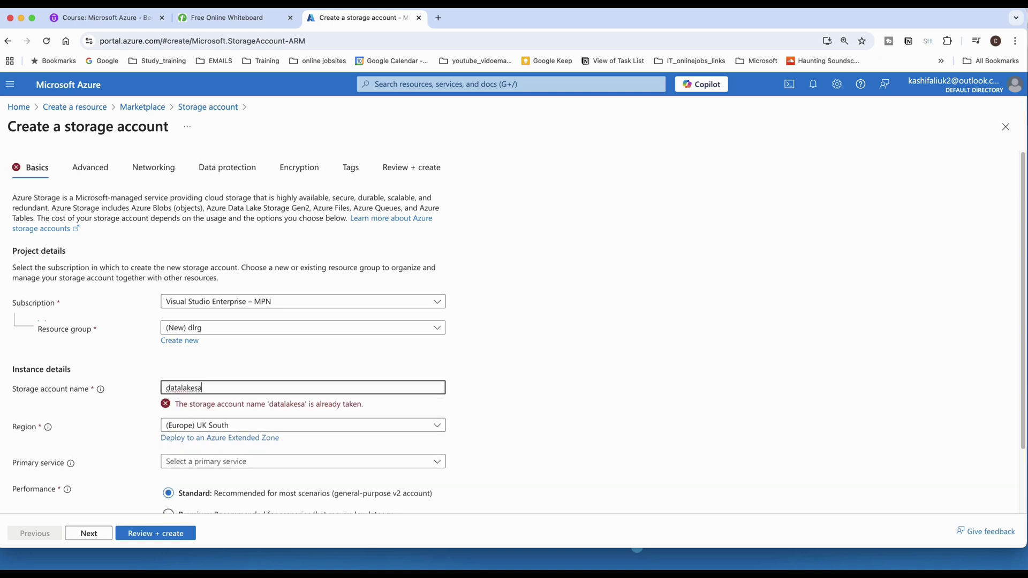
pyautogui.write('1223')
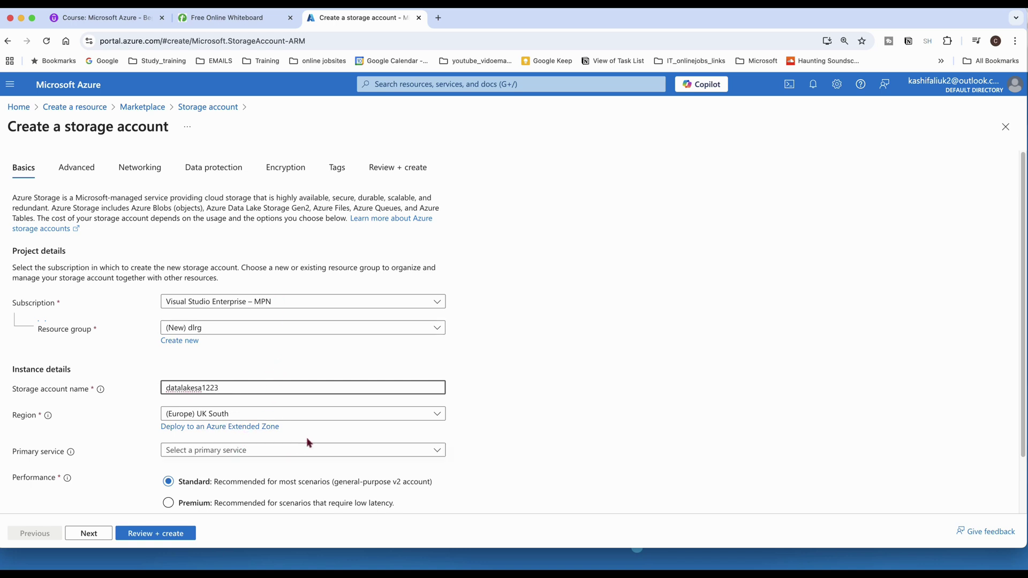
# Set redundancy to Locally-redundant storage (LRS) and move on to the Advanced settings.
pyautogui.scroll(-1, 314, 440)
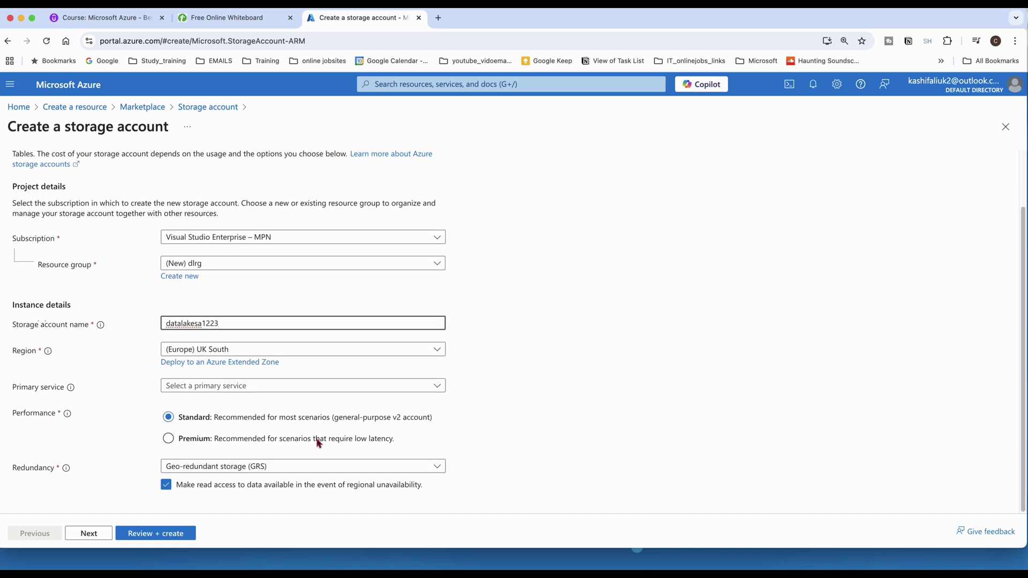
pyautogui.click(323, 466)
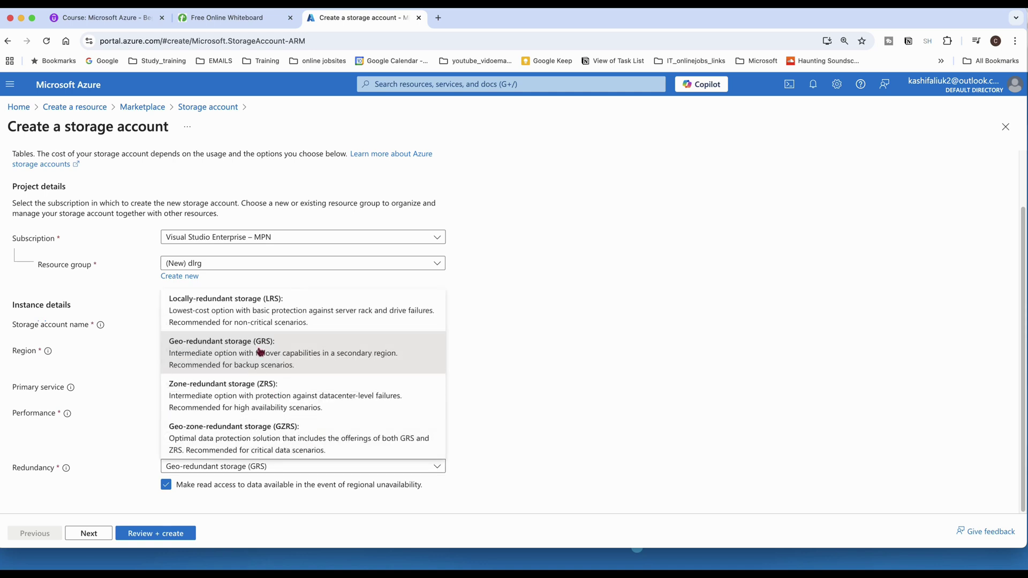
pyautogui.click(243, 312)
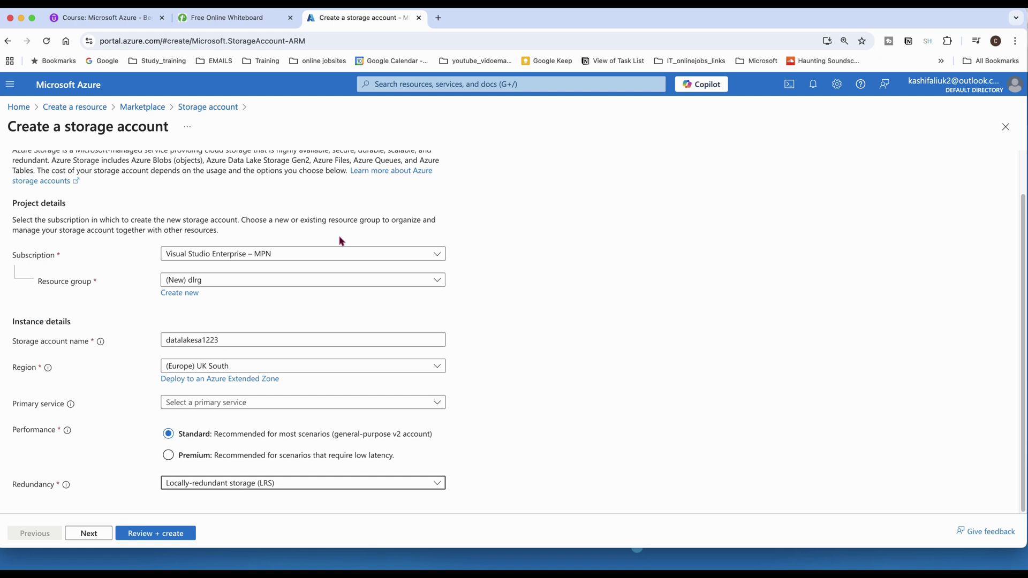
pyautogui.click(82, 542)
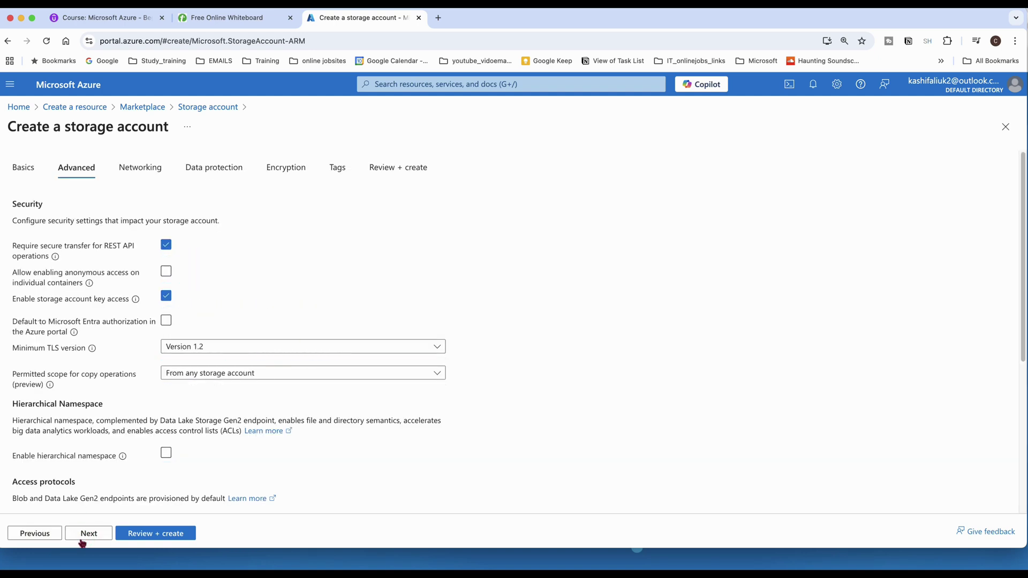
# Enable hierarchical namespace on the Advanced settings.
pyautogui.scroll(-3, 114, 457)
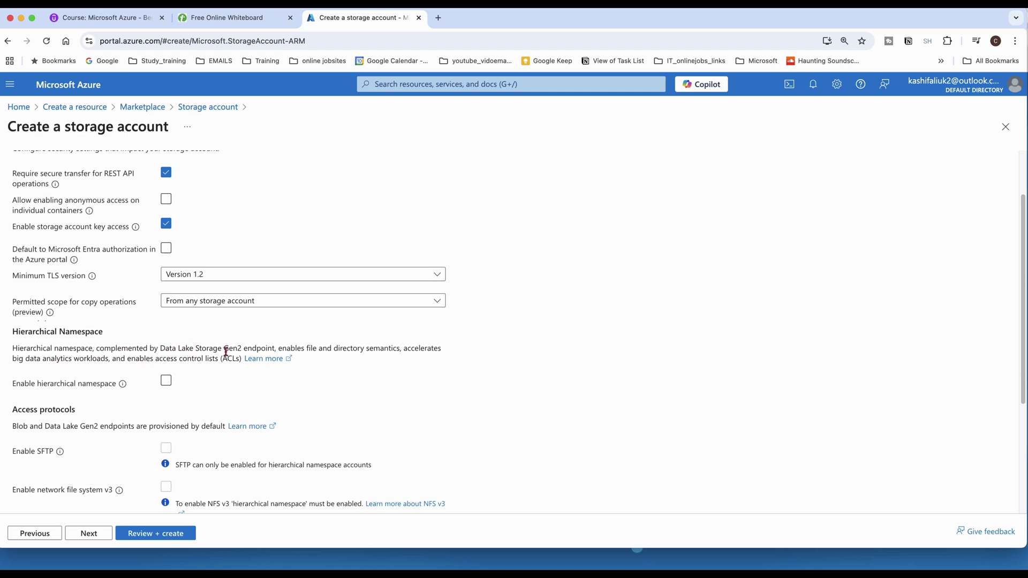
pyautogui.click(168, 381)
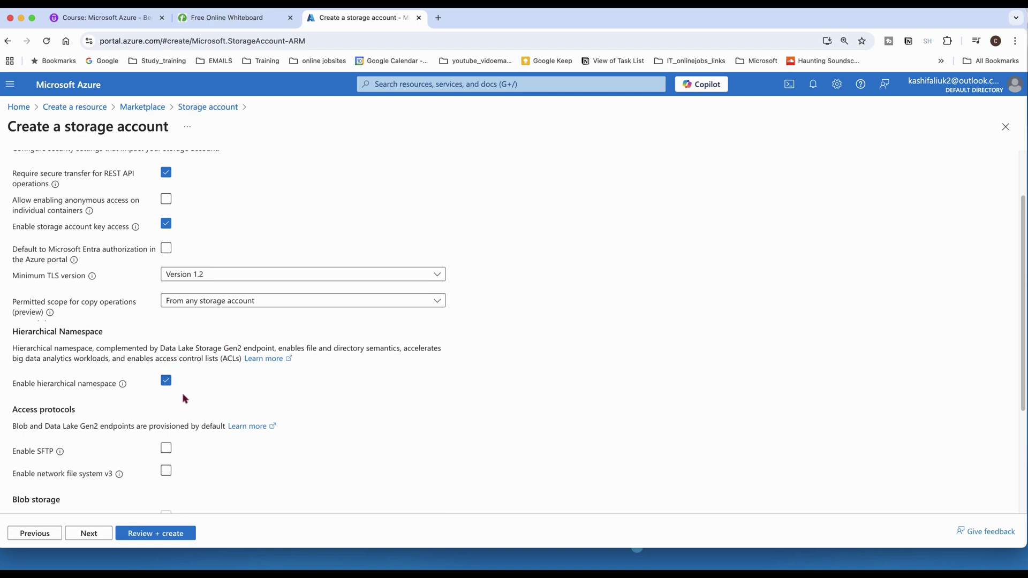
pyautogui.scroll(-1, 190, 401)
pyautogui.scroll(-5, 191, 400)
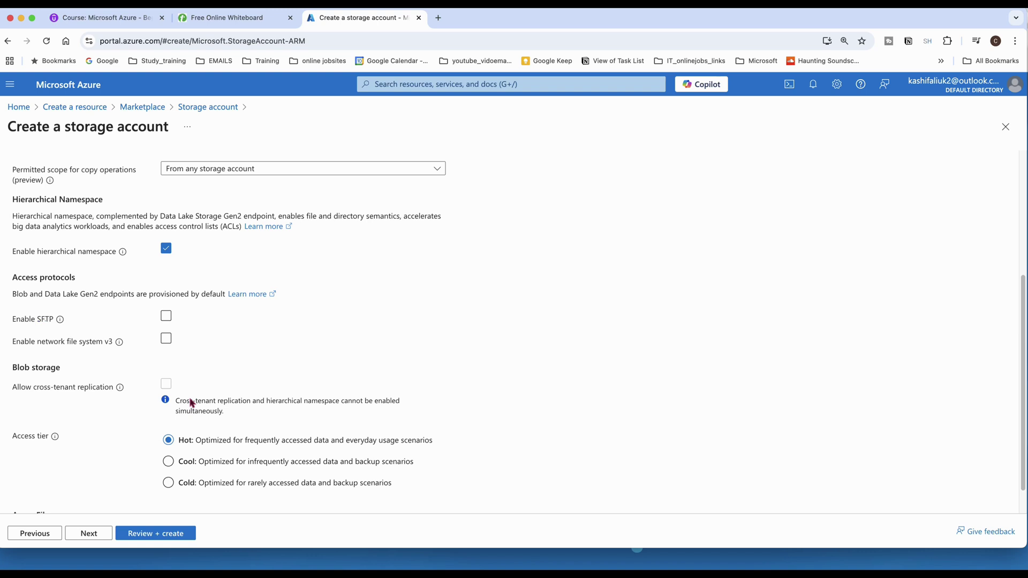
pyautogui.scroll(-2, 172, 401)
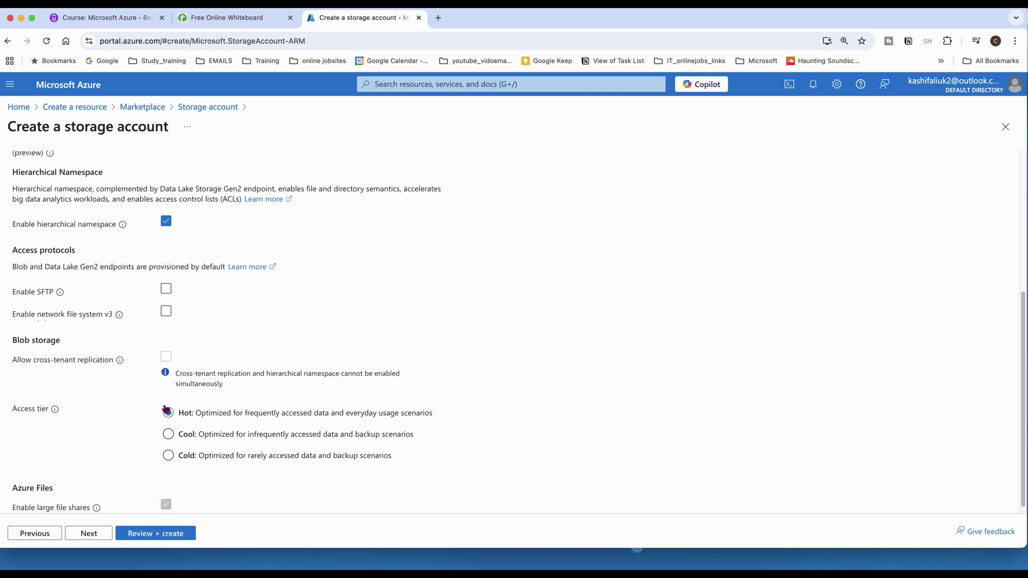
# Keep the Networking, Data protection, Encryption and Tags defaults, then create the storage account.
pyautogui.click(89, 534)
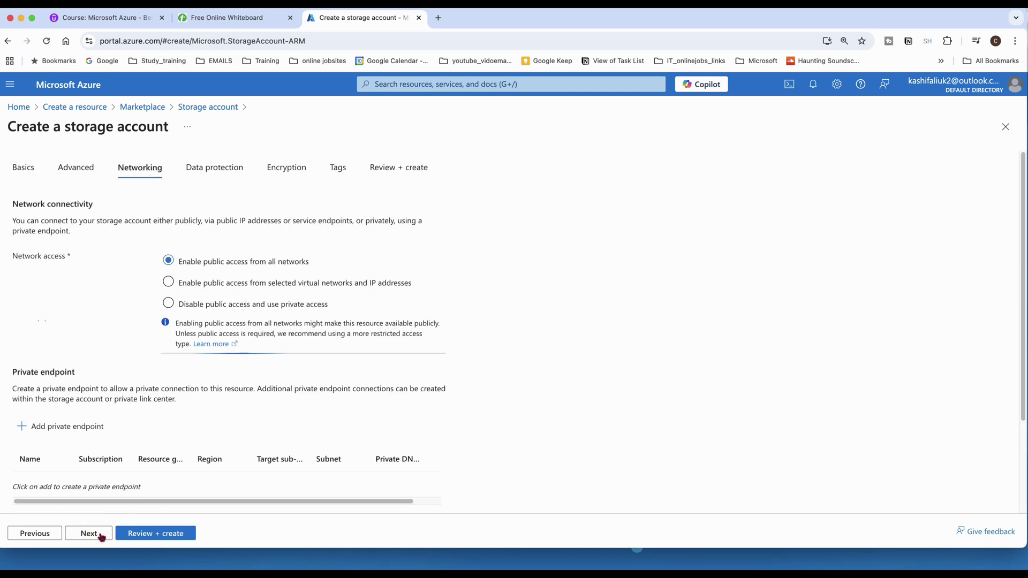
pyautogui.click(101, 535)
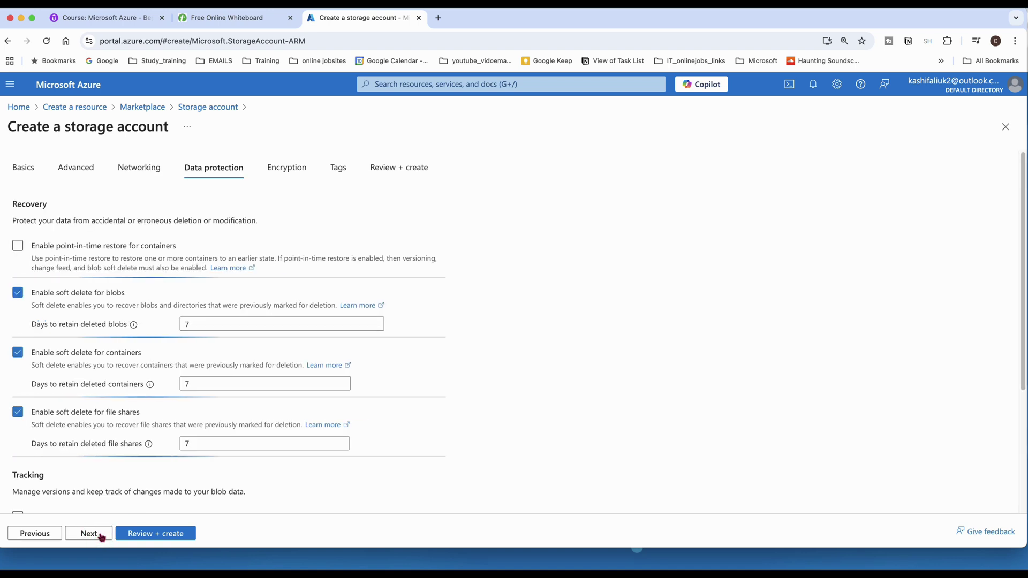
pyautogui.click(100, 536)
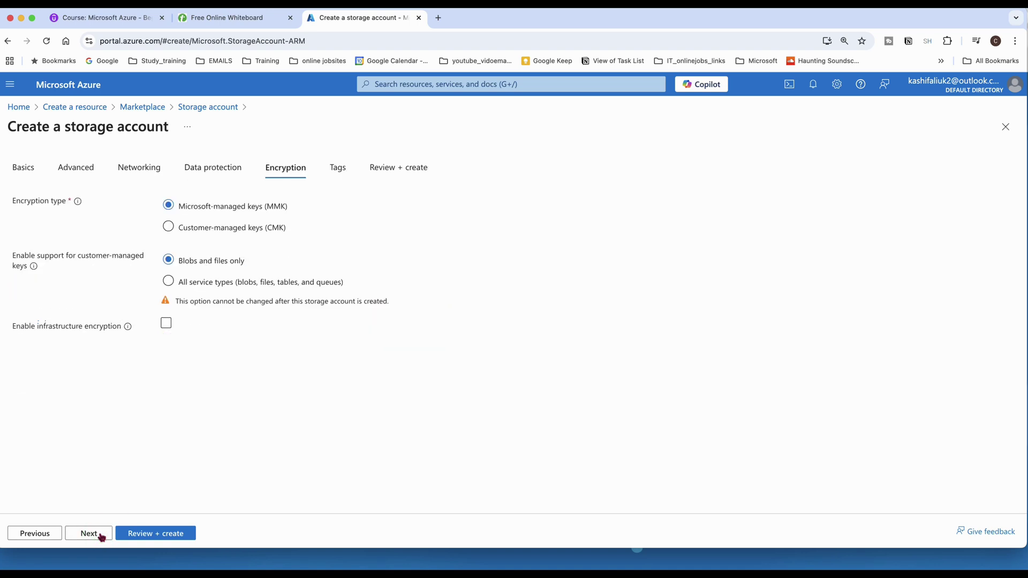
pyautogui.click(101, 536)
pyautogui.click(101, 535)
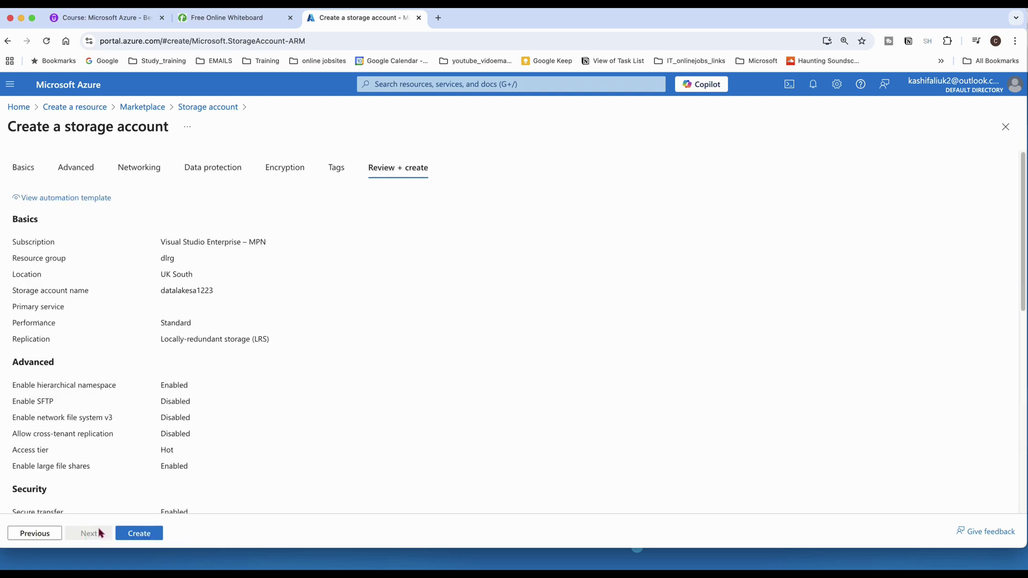
pyautogui.click(127, 535)
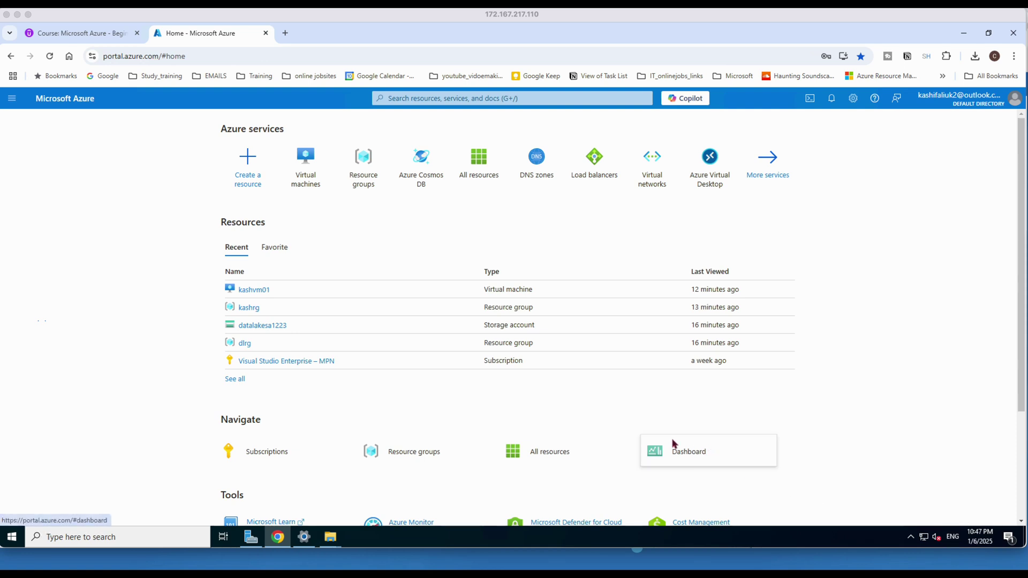
# Search 'storage', go to Storage accounts, and open datalakesa1223.
pyautogui.click(12, 99)
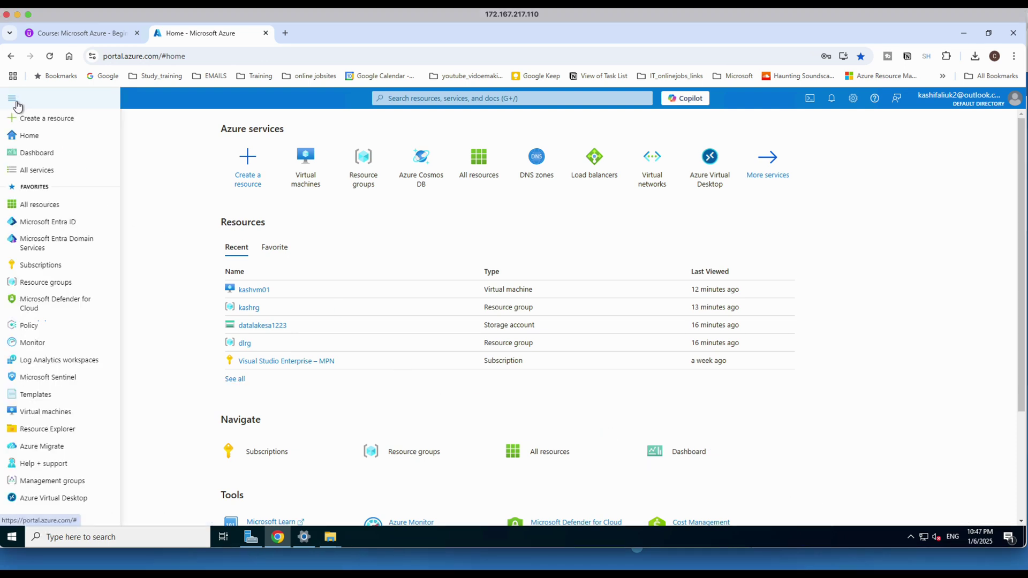
pyautogui.click(410, 98)
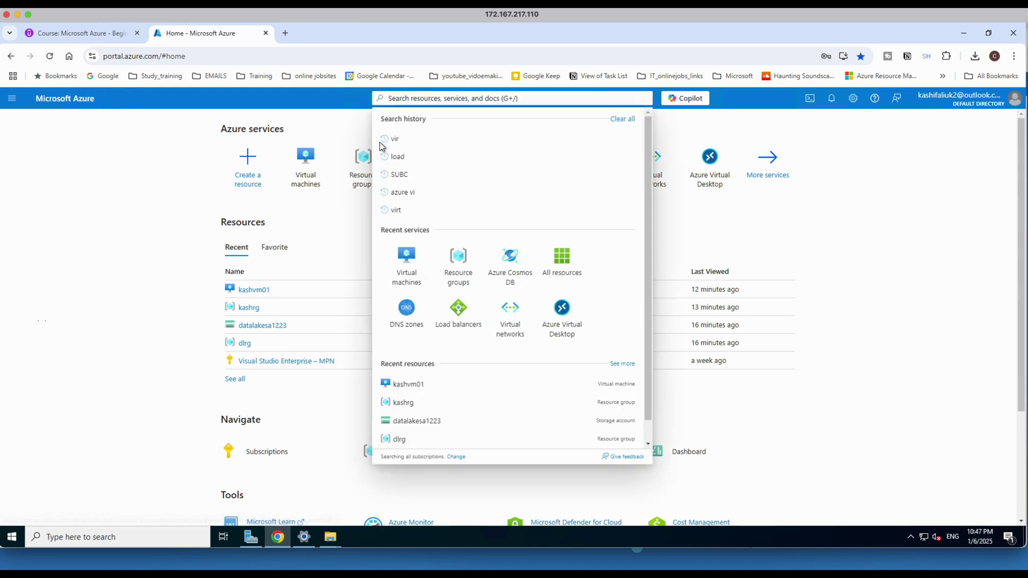
pyautogui.write('storage')
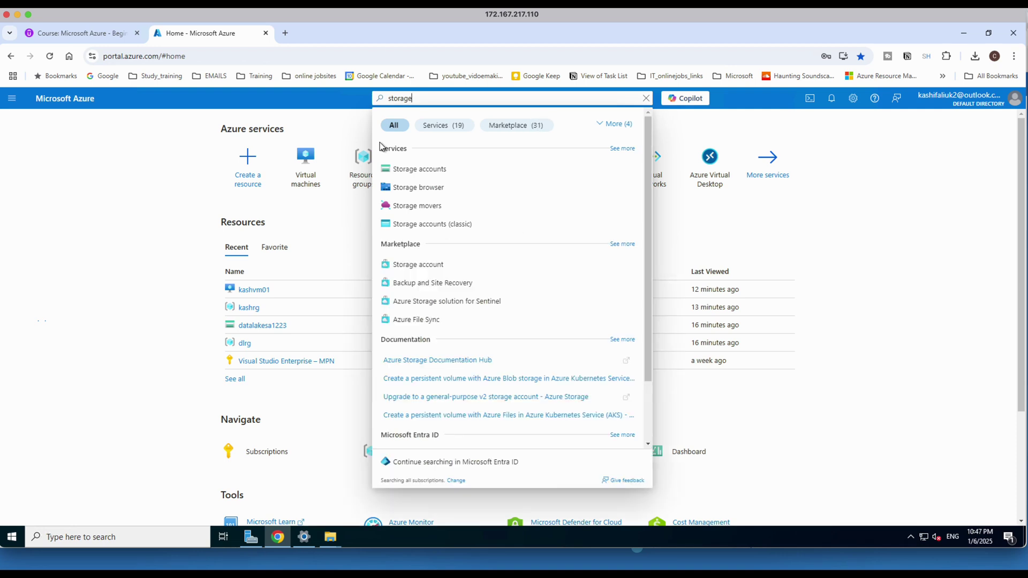
pyautogui.click(423, 170)
pyautogui.click(424, 177)
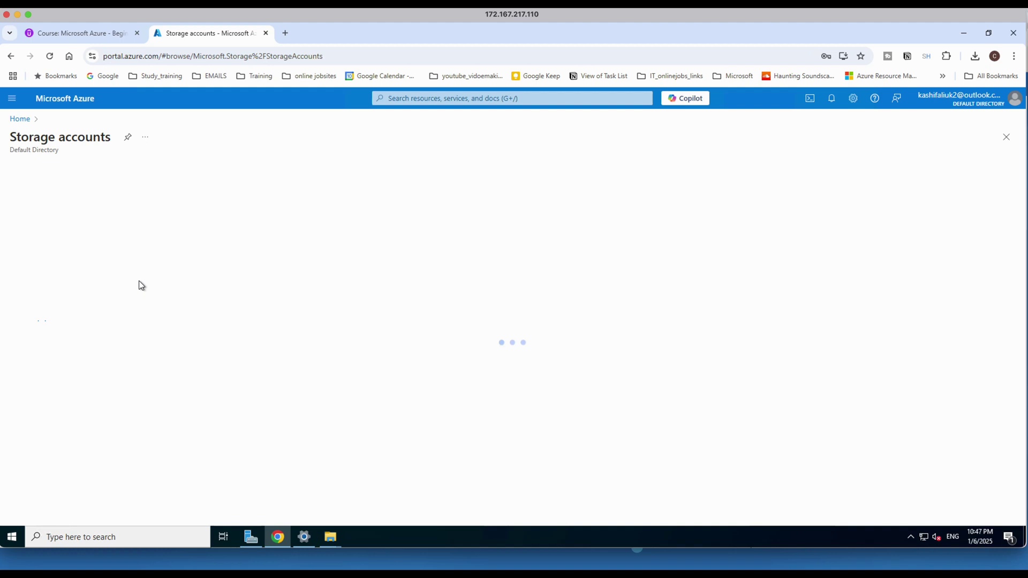
pyautogui.click(125, 379)
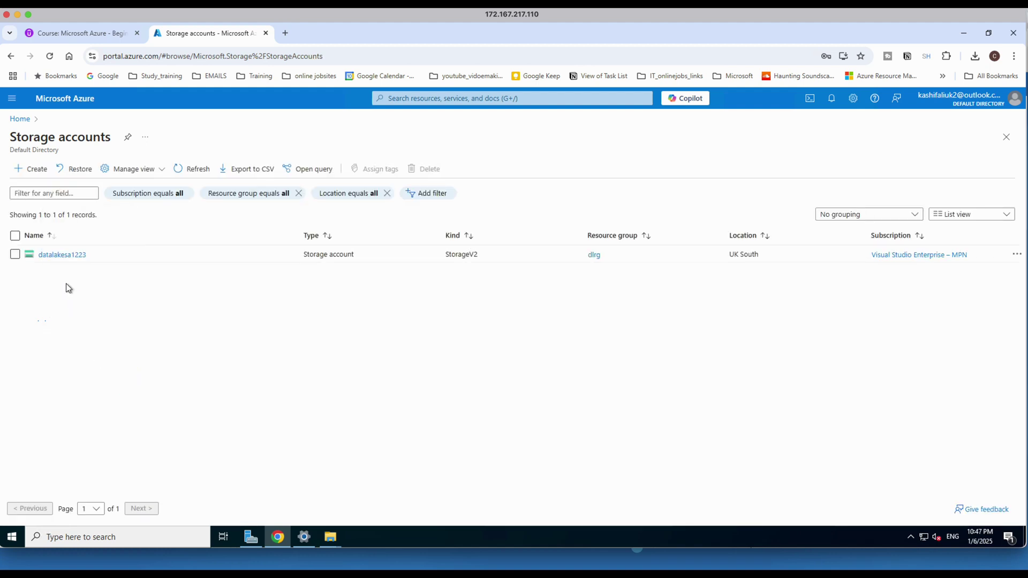
pyautogui.click(60, 255)
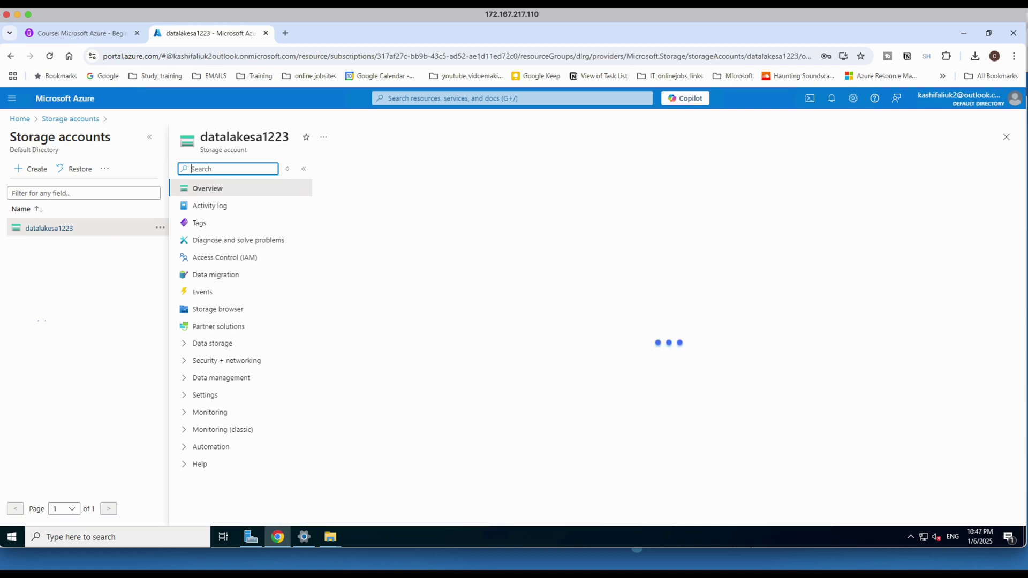
# Raise the system volume, then expand Data storage and open Containers for datalakesa1223.
pyautogui.click(775, 8)
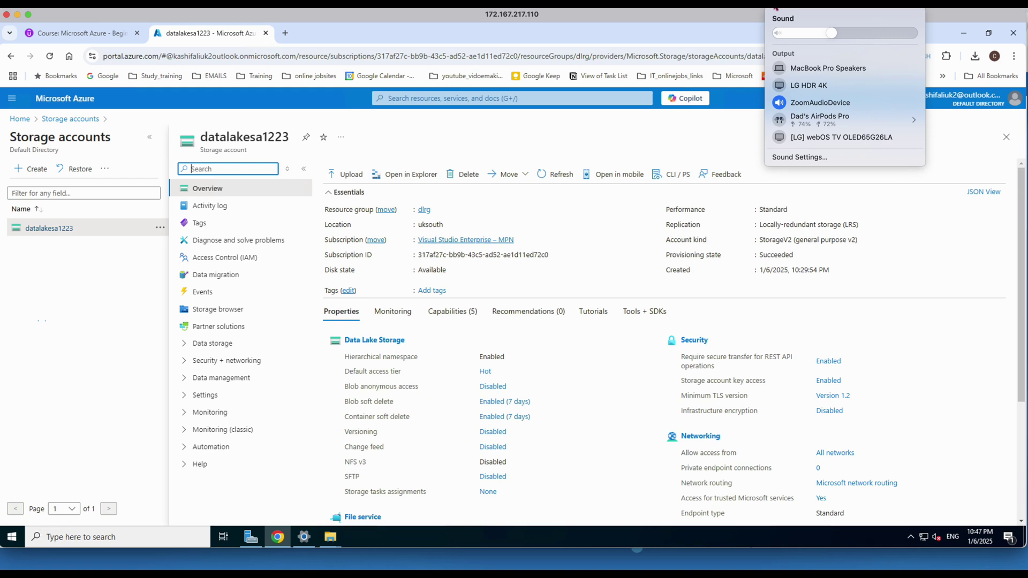
pyautogui.click(893, 34)
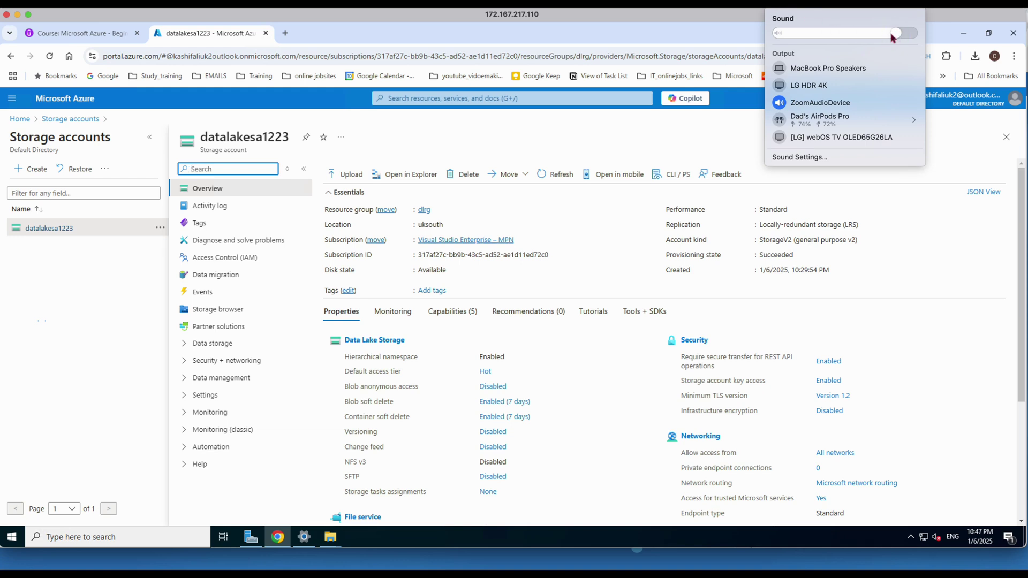
pyautogui.click(403, 23)
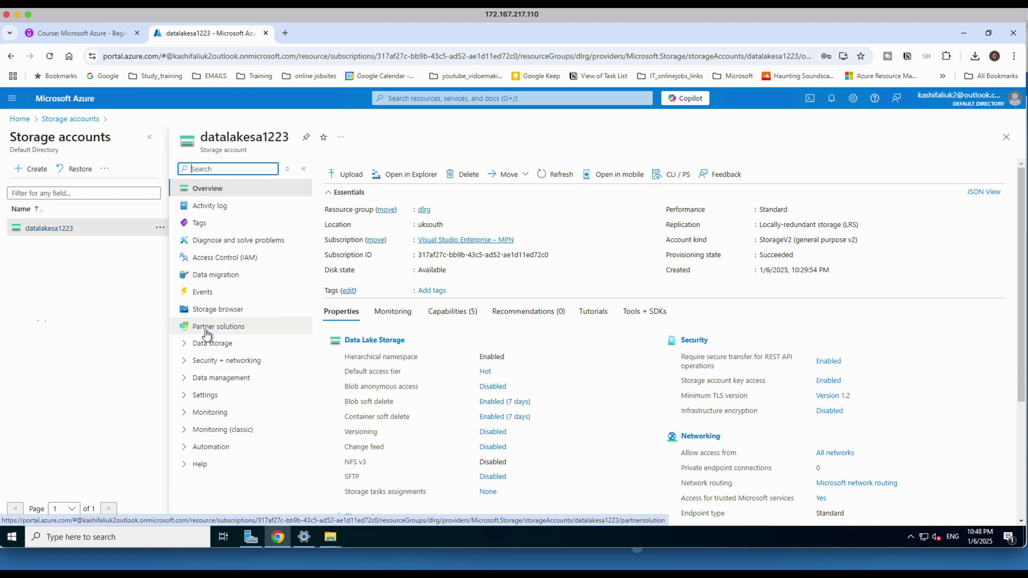
pyautogui.click(187, 344)
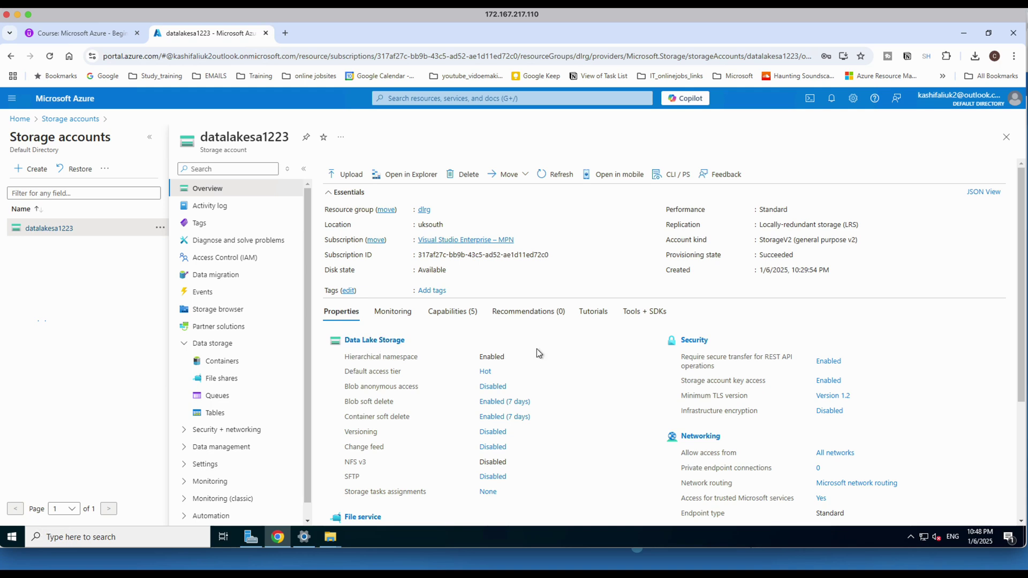
pyautogui.click(232, 361)
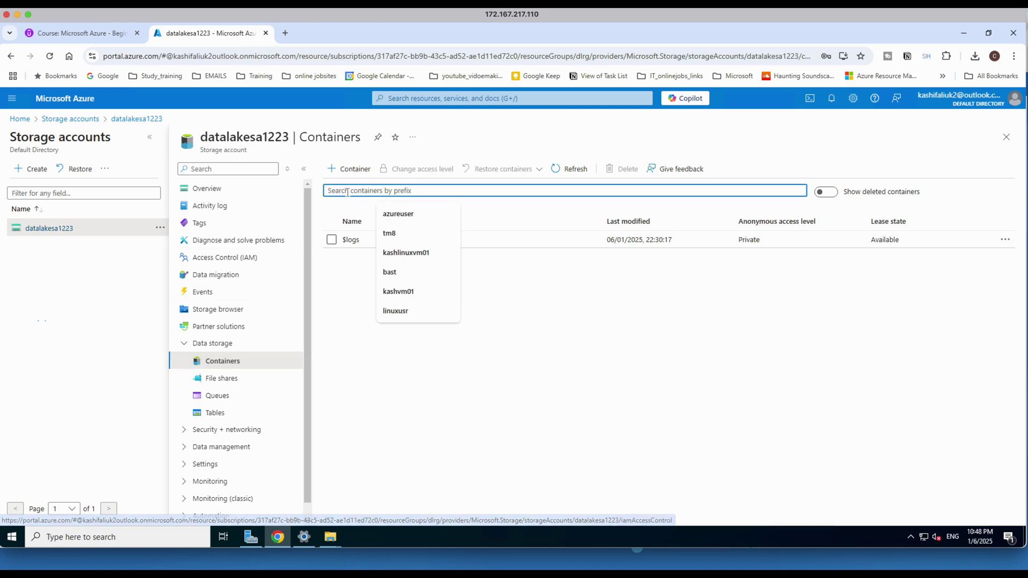
# Add a private container named 'data' in datalakesa1223 and open it.
pyautogui.click(351, 328)
pyautogui.click(363, 172)
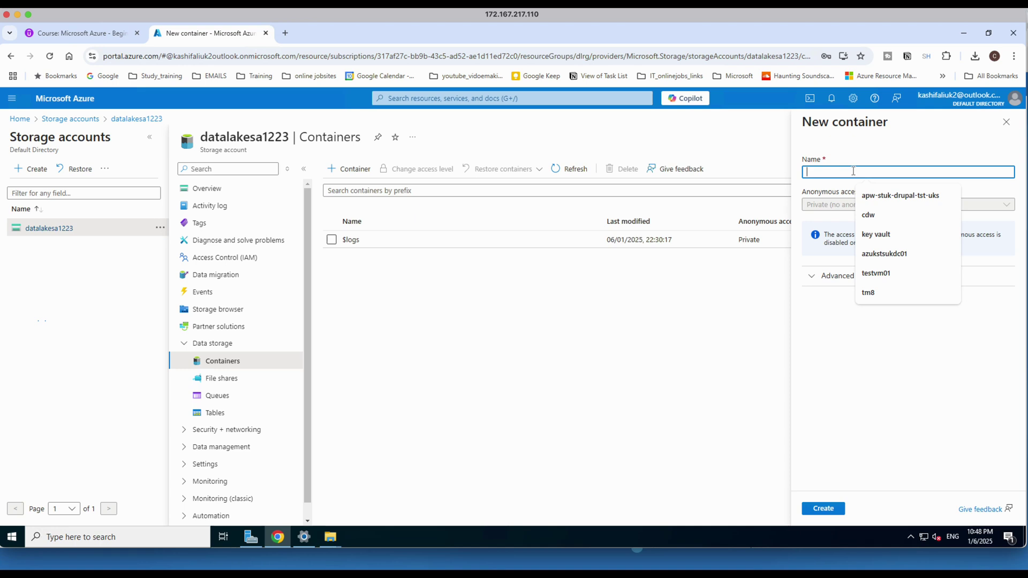
pyautogui.write('data')
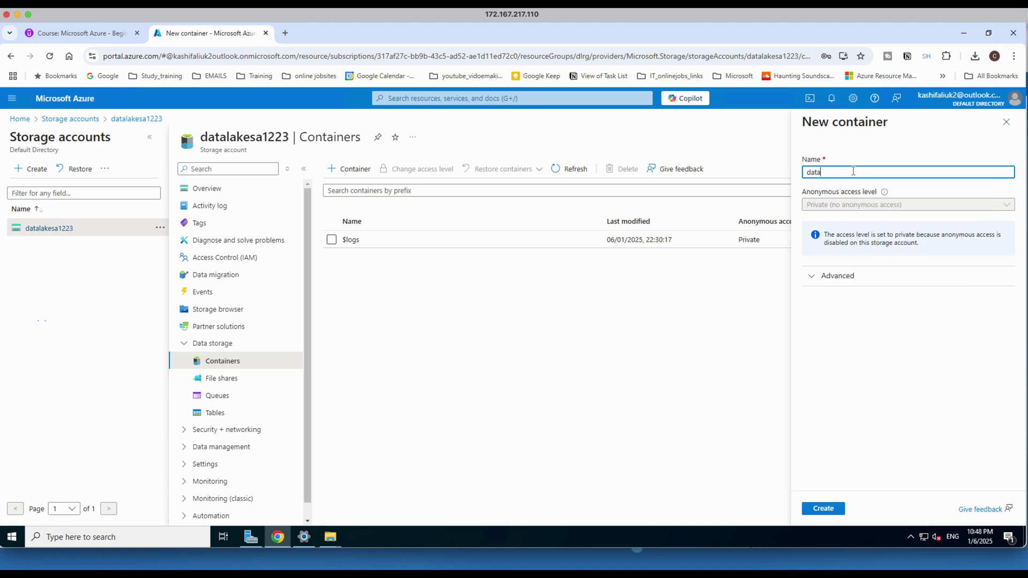
pyautogui.click(825, 511)
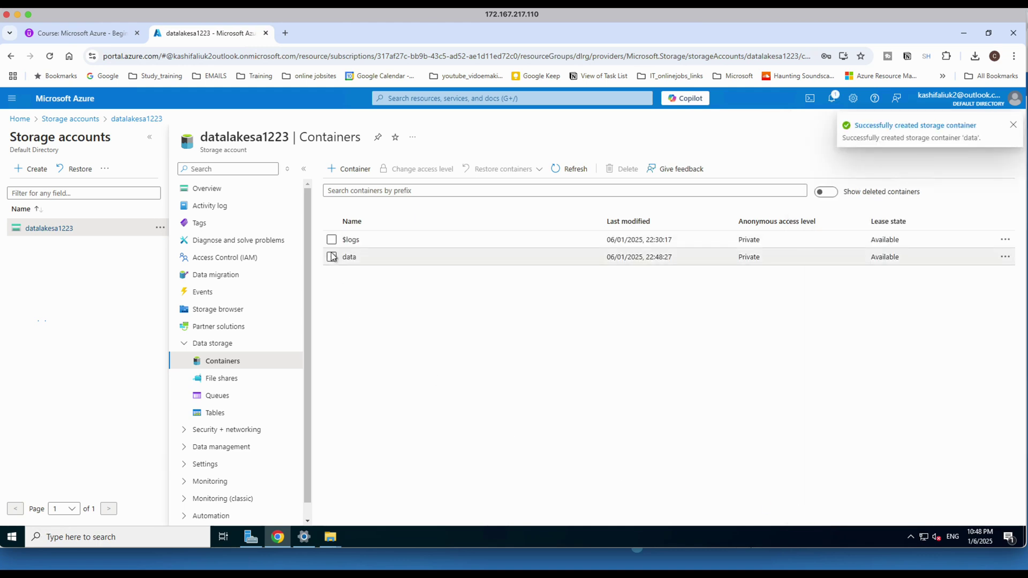
pyautogui.click(348, 258)
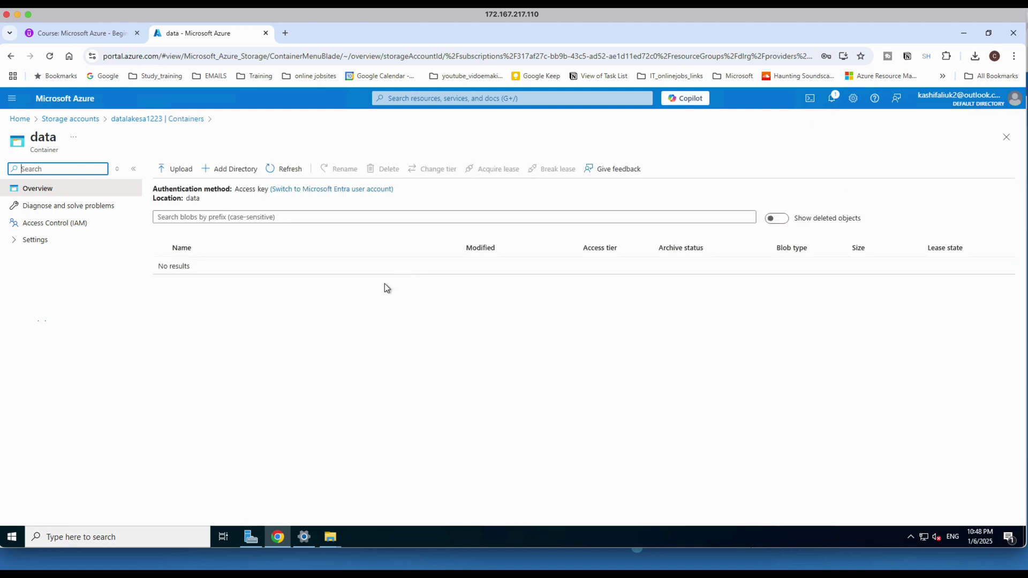
# Upload Log.csv from C:\Udemy\Az900\Database into the data container, overwriting existing files.
pyautogui.click(177, 171)
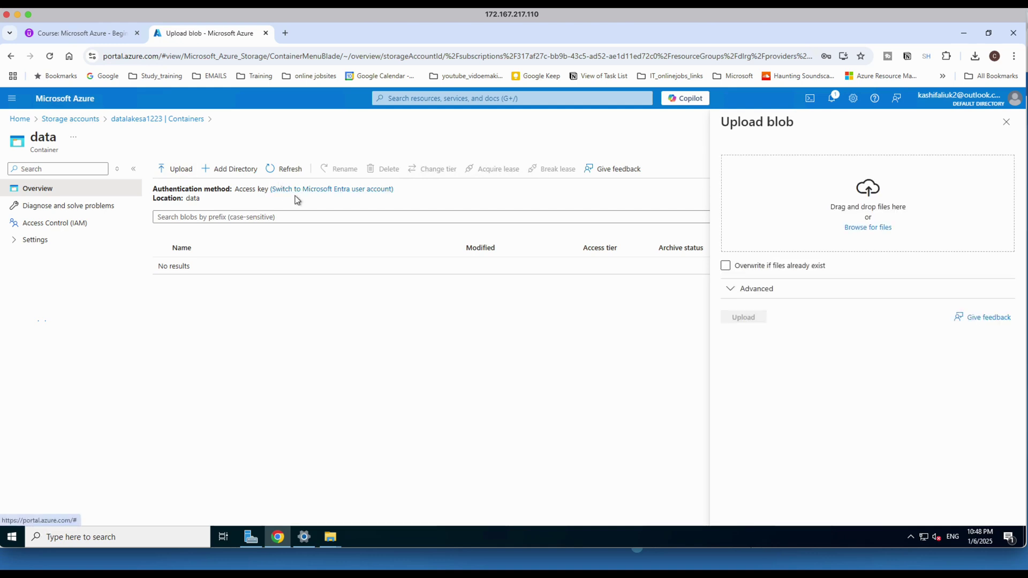
pyautogui.click(762, 268)
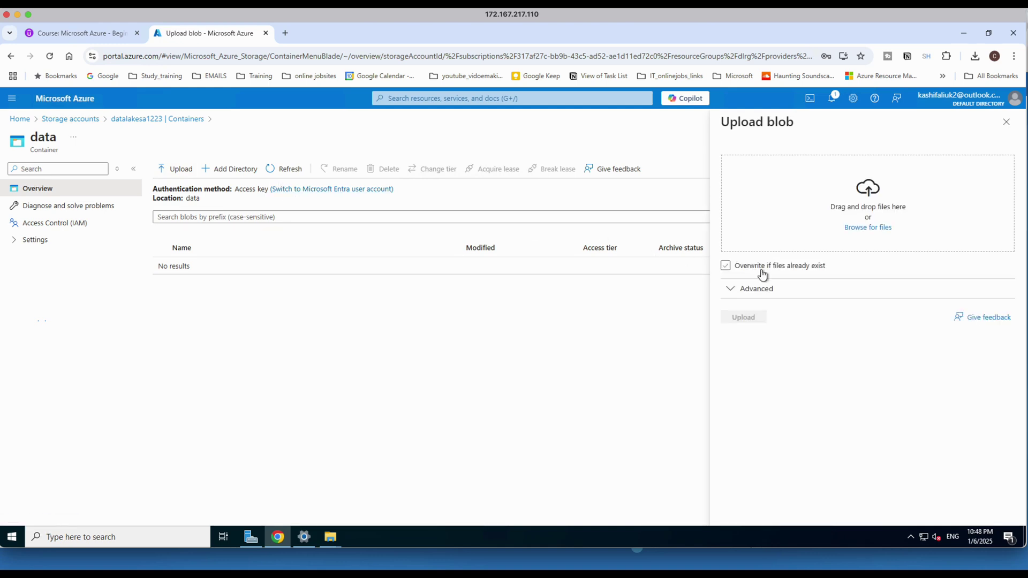
pyautogui.click(850, 229)
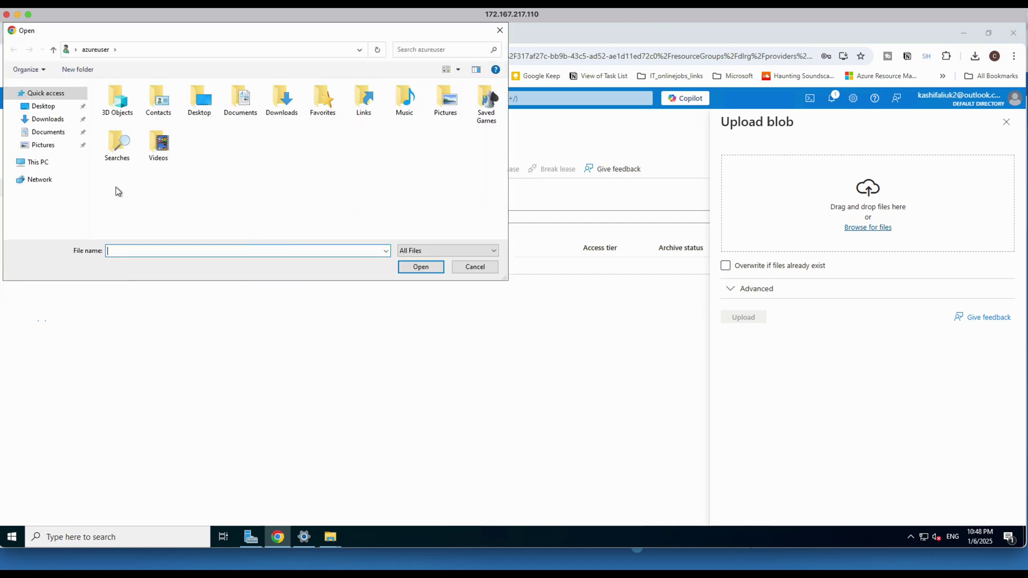
pyautogui.click(38, 164)
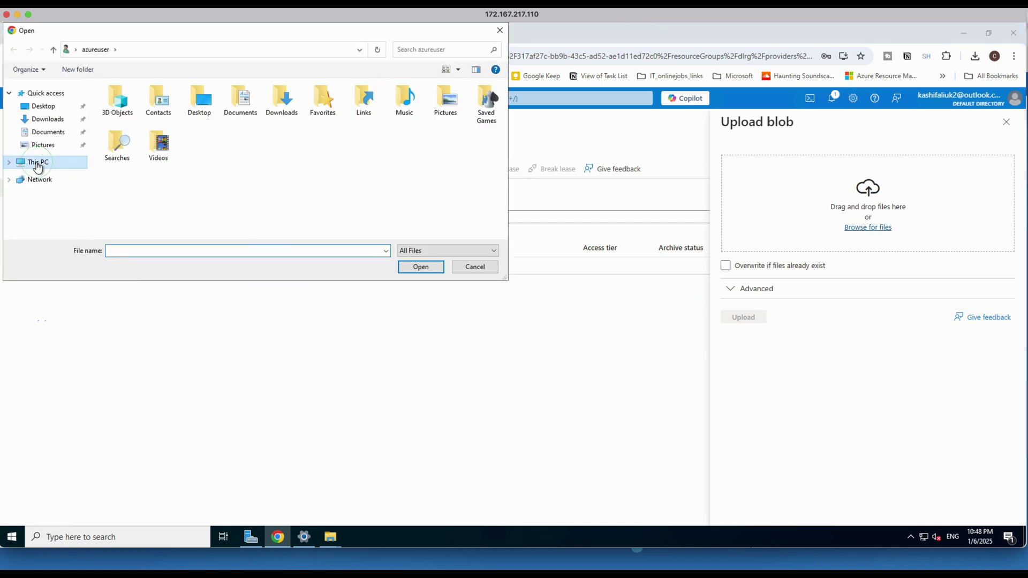
pyautogui.doubleClick(146, 210)
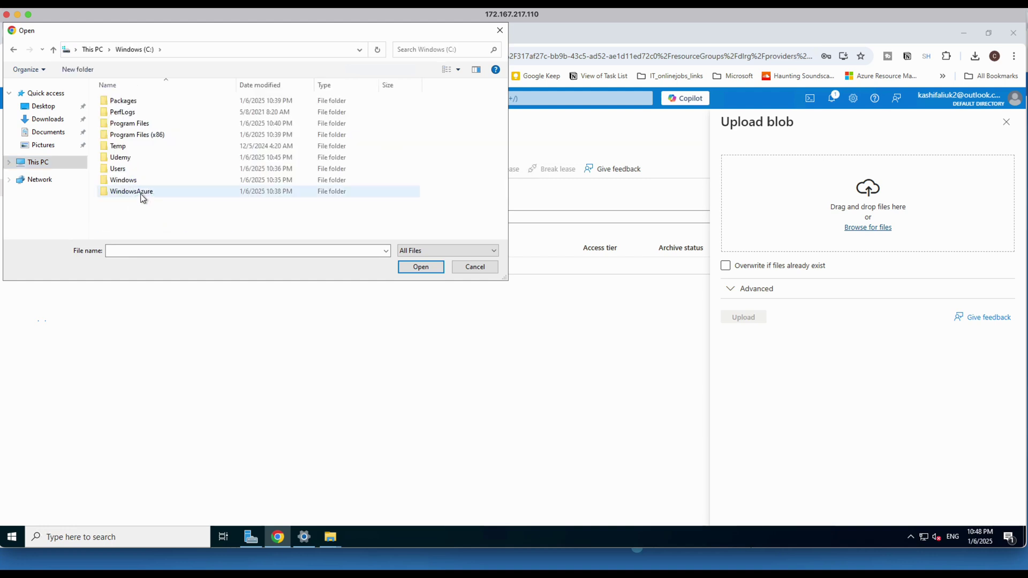
pyautogui.doubleClick(121, 159)
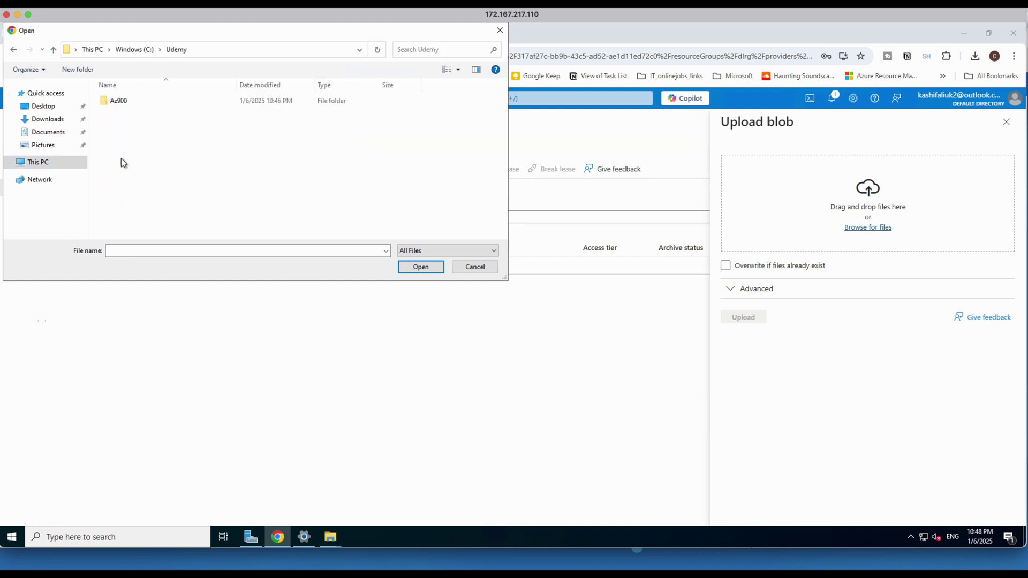
pyautogui.doubleClick(118, 103)
pyautogui.doubleClick(124, 101)
pyautogui.click(122, 103)
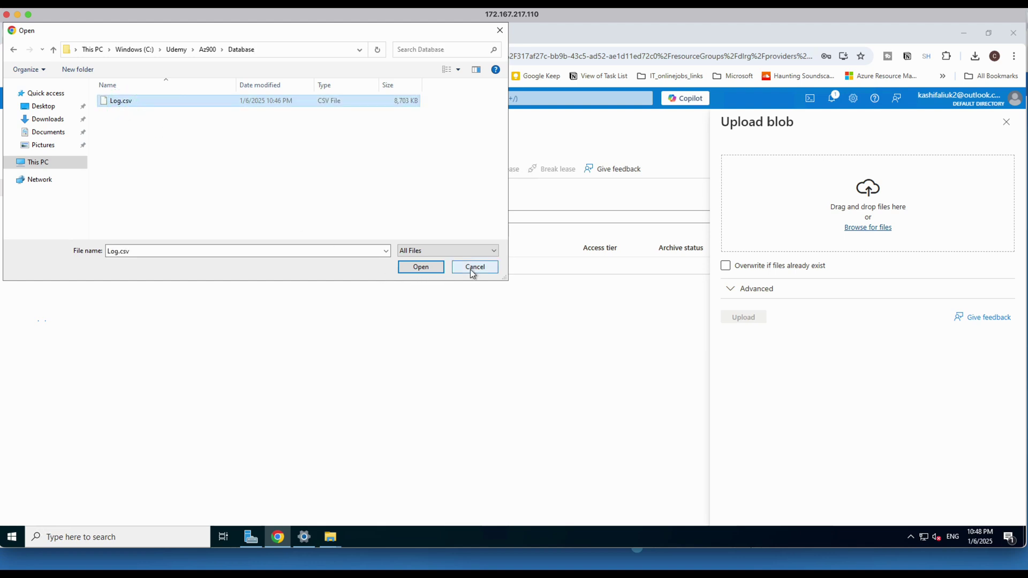
pyautogui.click(425, 268)
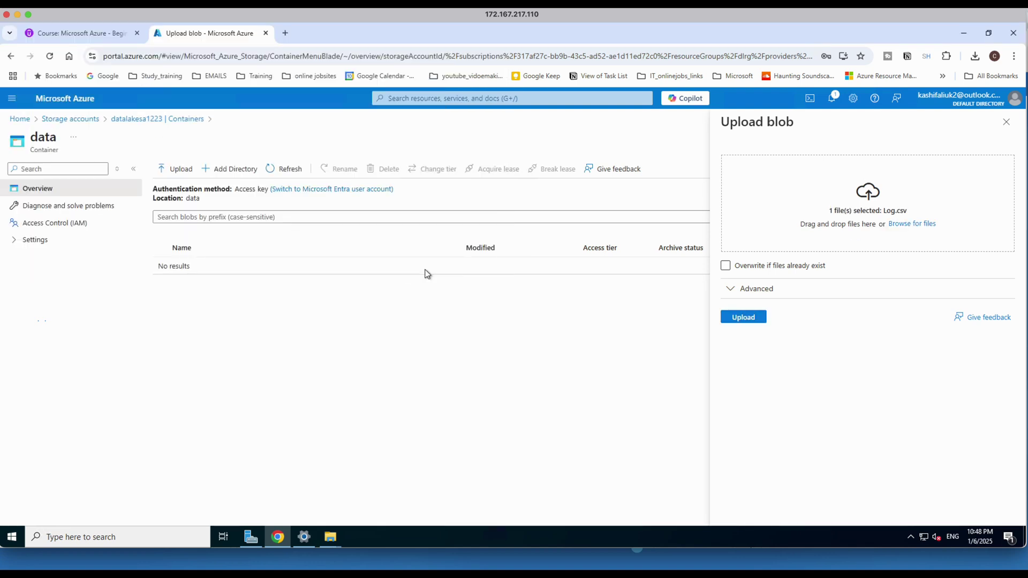
pyautogui.click(752, 320)
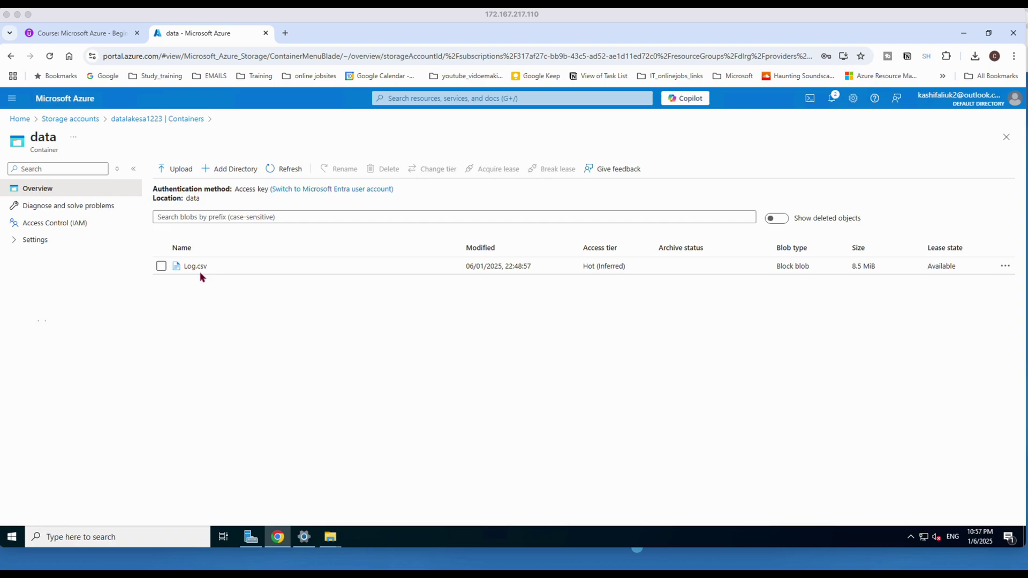
pyautogui.hotkey('ctrl', 'Left')
pyautogui.hotkey('ctrl', 'Left')
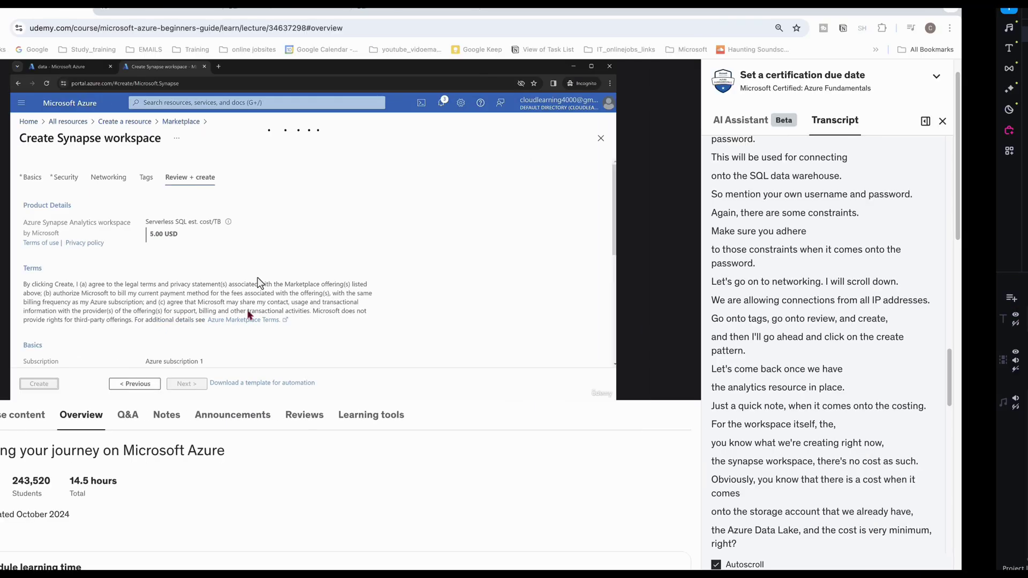
pyautogui.click(205, 10)
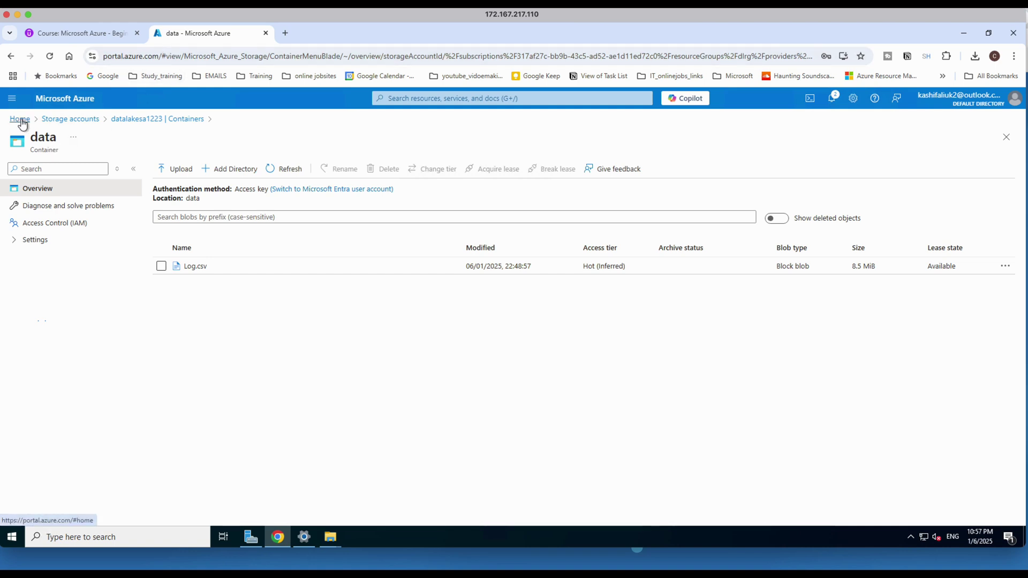
# Search the Marketplace for azure synapse analytics and start creating a Synapse workspace.
pyautogui.click(12, 99)
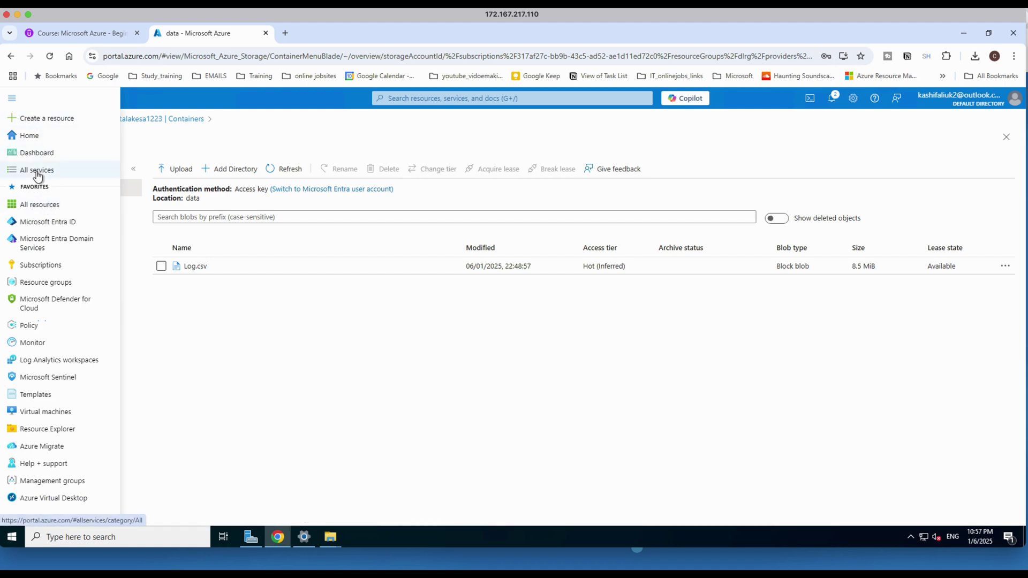
pyautogui.click(26, 122)
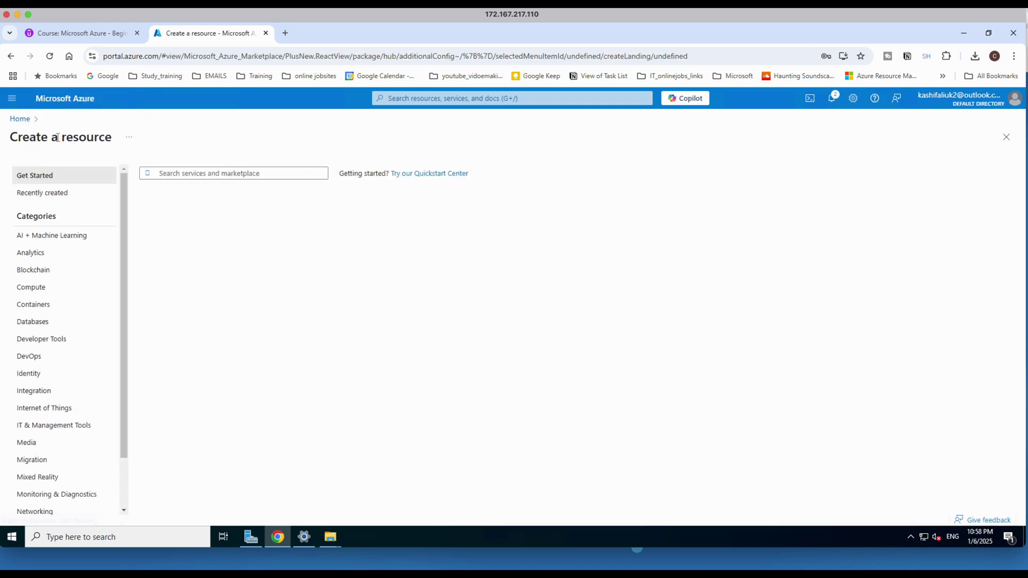
pyautogui.click(196, 177)
pyautogui.write('azure sy')
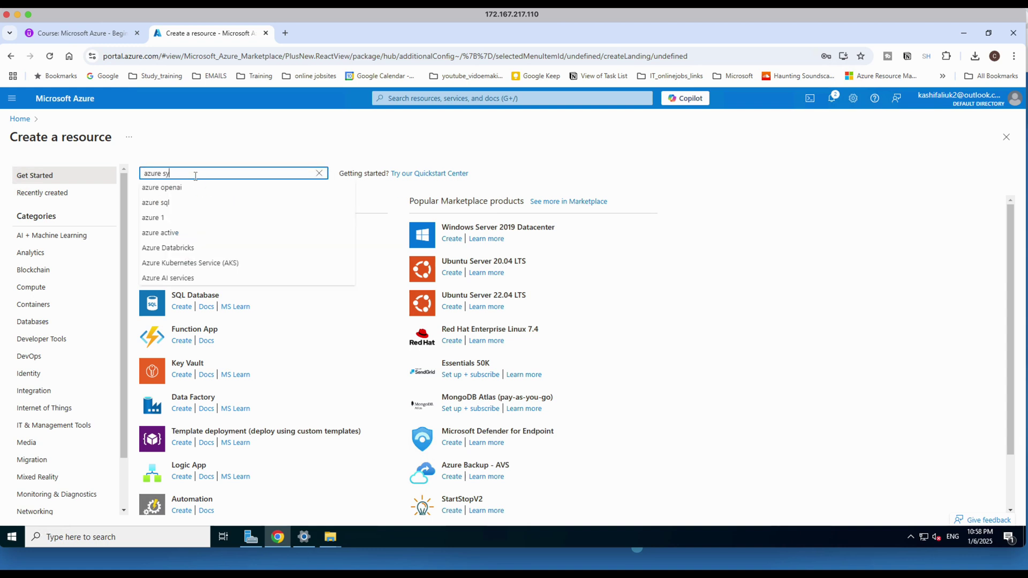
pyautogui.write('nap')
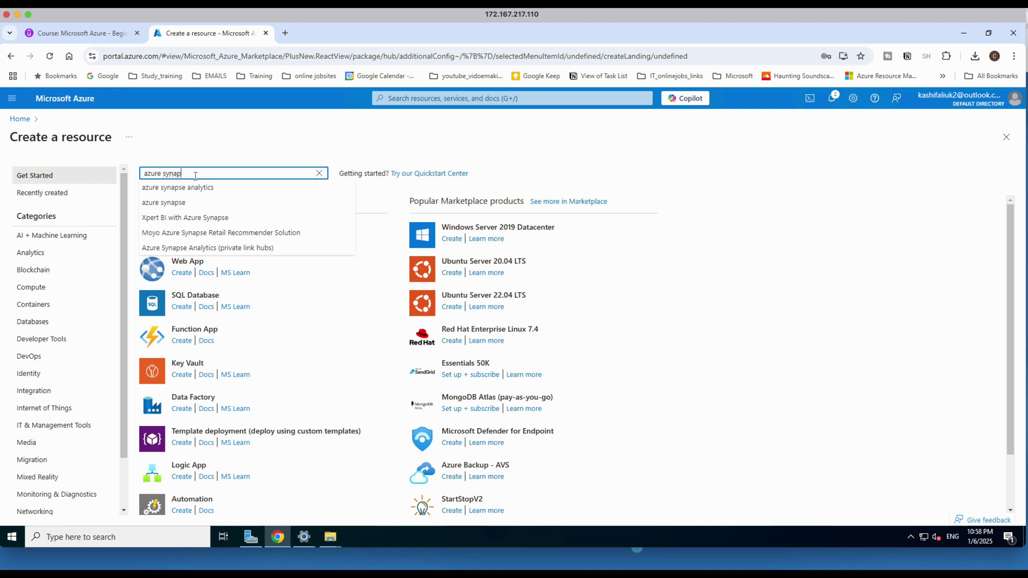
pyautogui.click(196, 187)
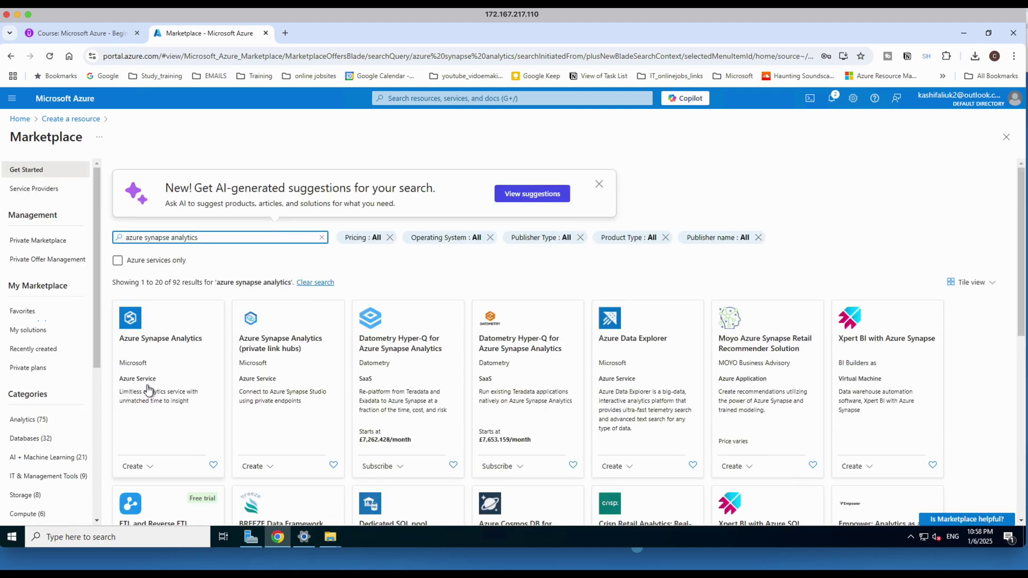
pyautogui.click(136, 468)
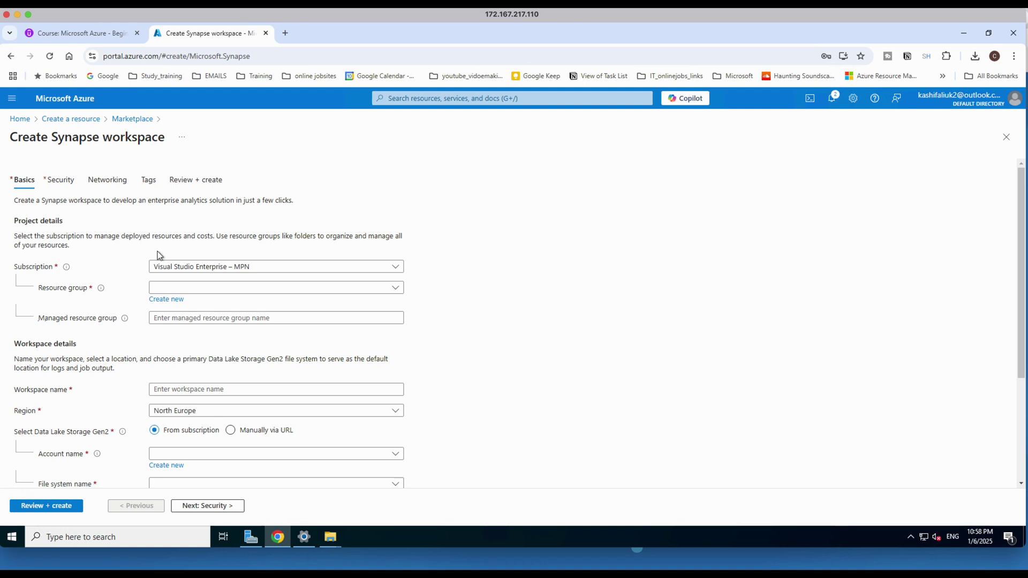
# Choose resource group dlrg and name the workspace datawarehouseworkspace.
pyautogui.click(196, 289)
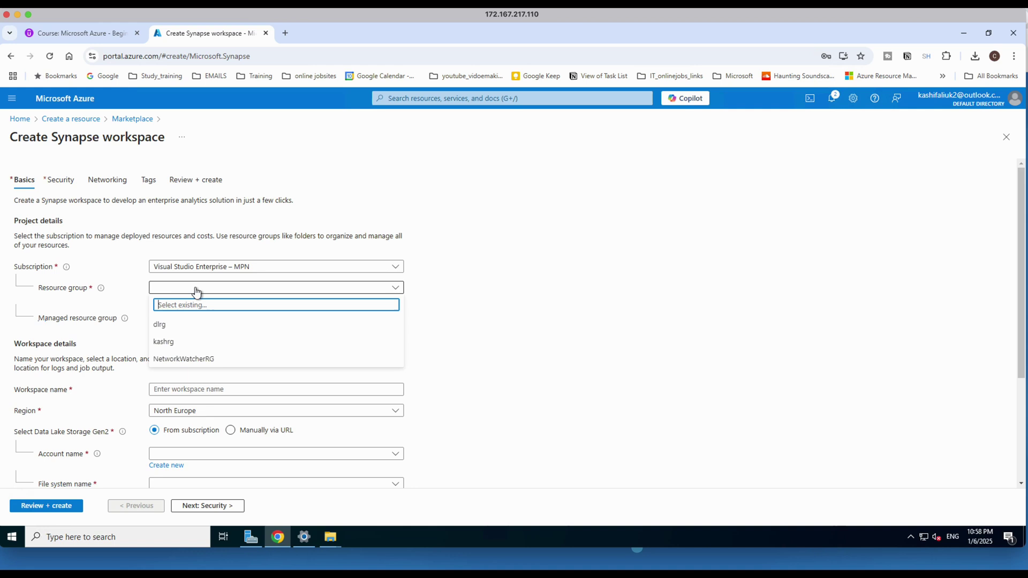
pyautogui.click(163, 325)
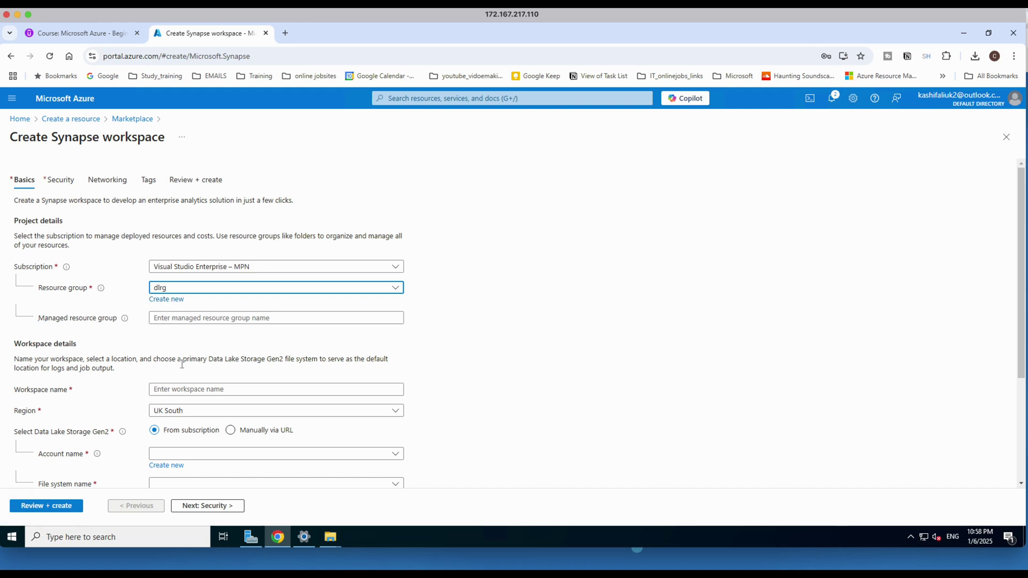
pyautogui.click(196, 392)
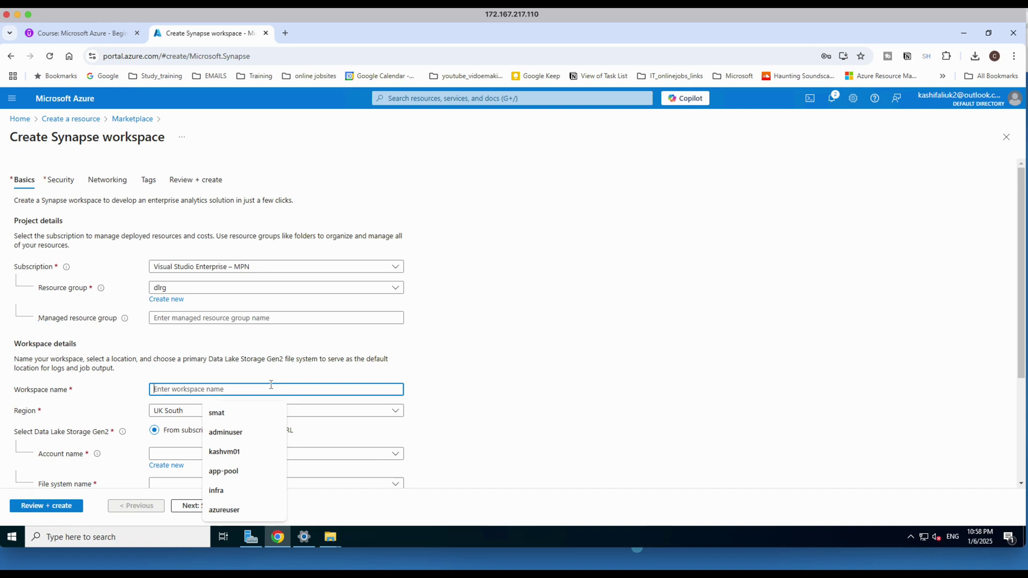
pyautogui.write('datawa')
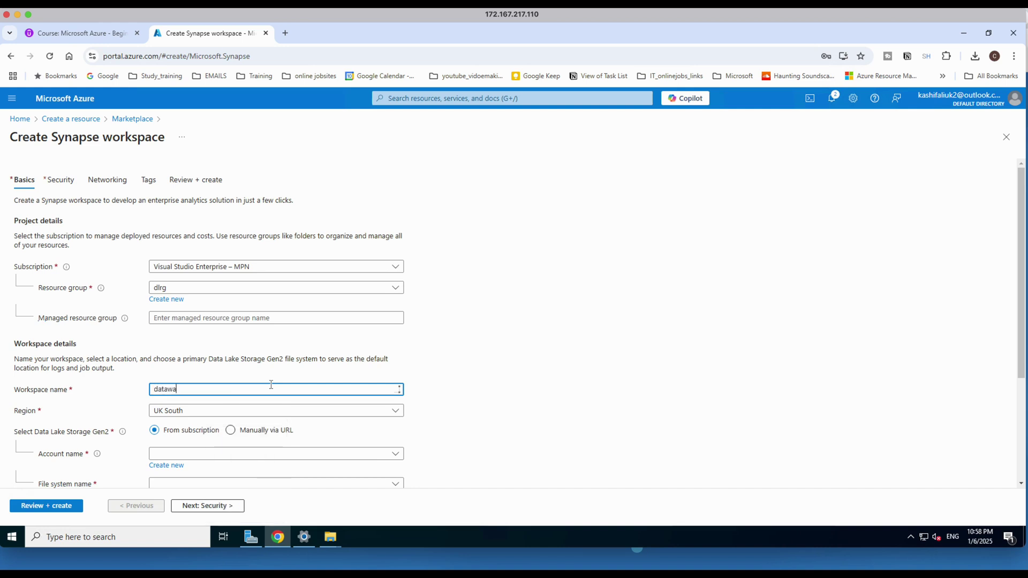
pyautogui.write('rehouseworkspace')
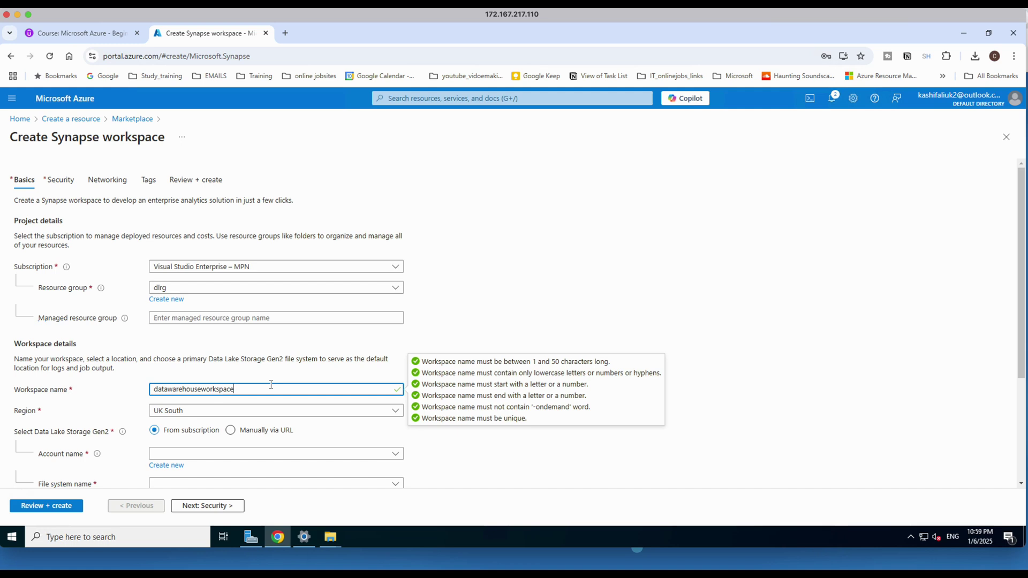
pyautogui.click(481, 484)
pyautogui.scroll(-3, 337, 428)
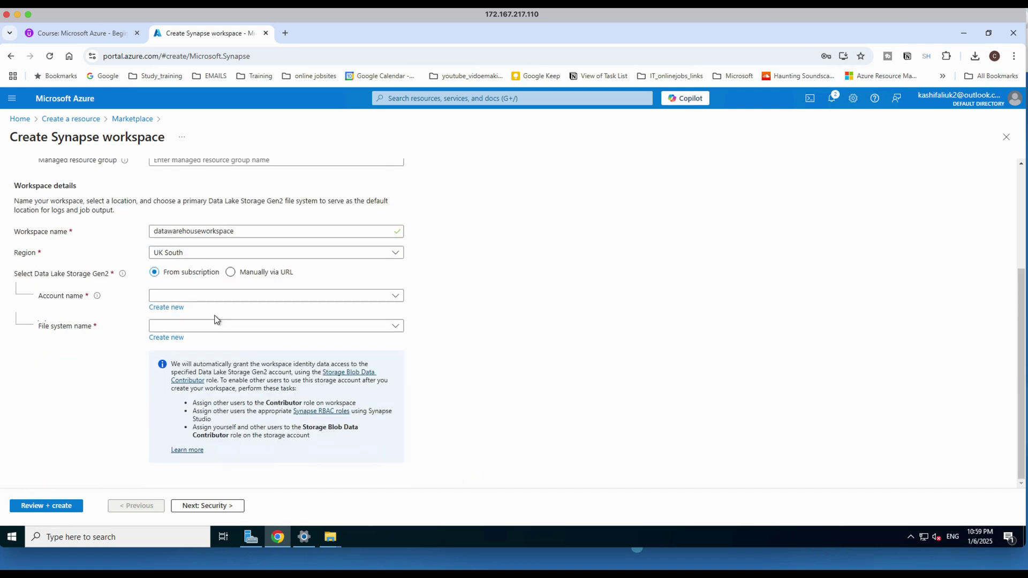
pyautogui.scroll(1, 211, 323)
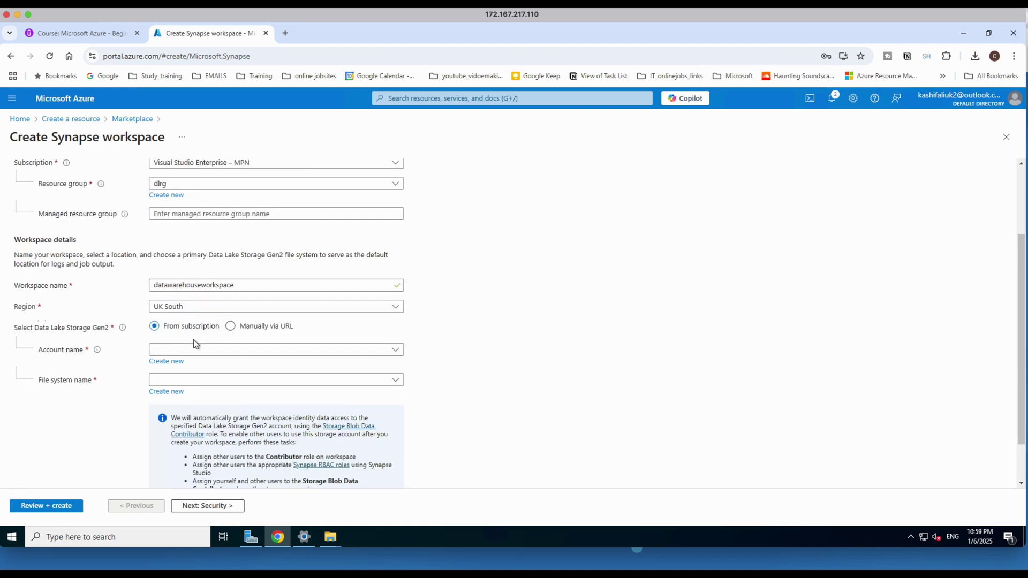
# Create a new Data Lake Storage Gen2 account named azuresqluser for the workspace.
pyautogui.click(171, 362)
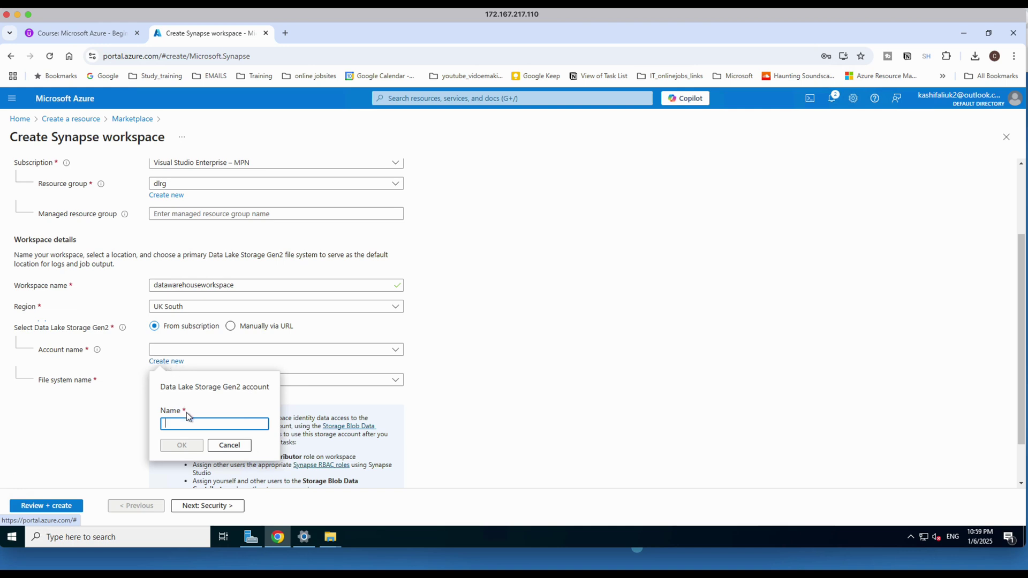
pyautogui.click(197, 424)
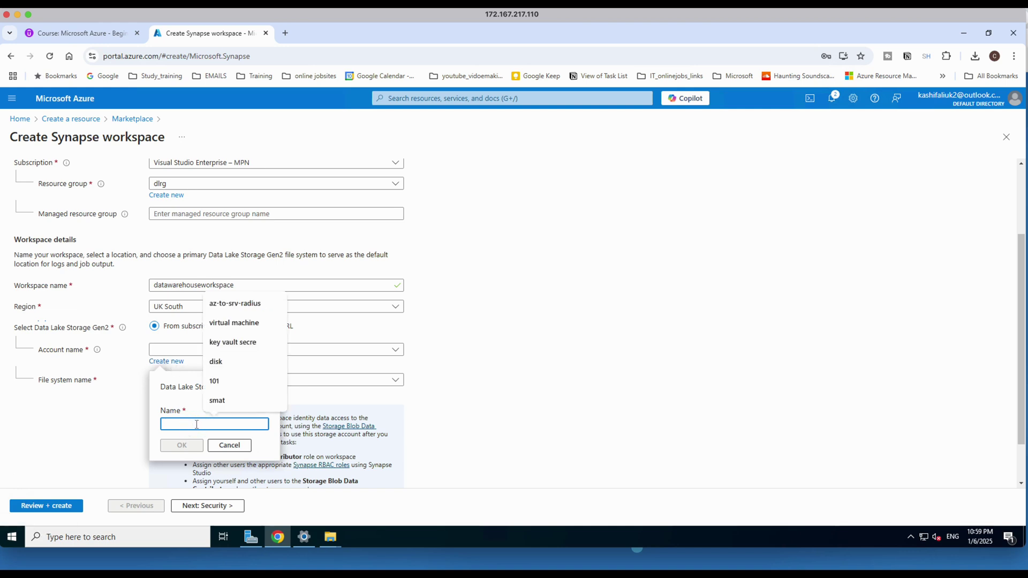
pyautogui.write('data')
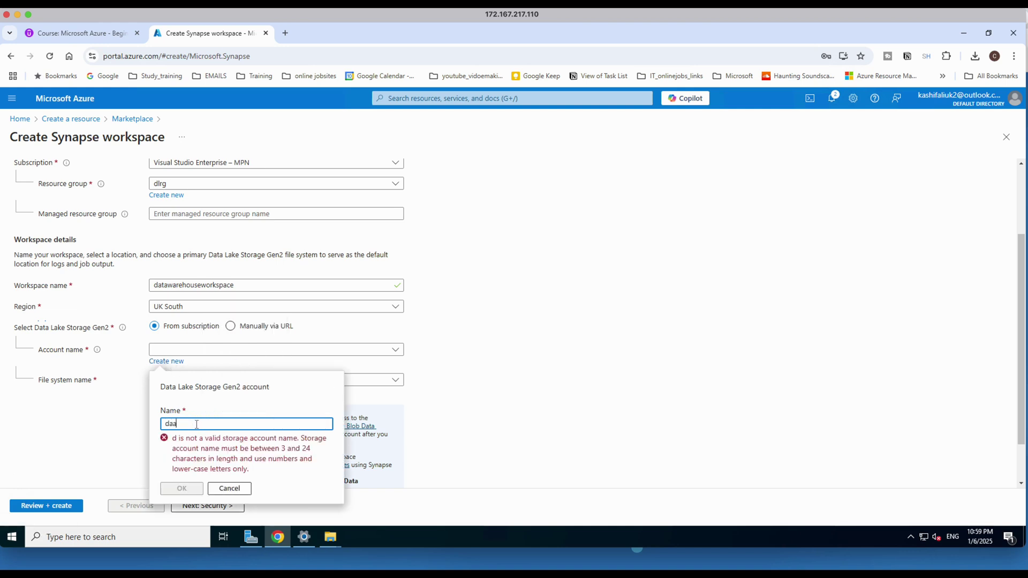
pyautogui.press('BackSpace')
pyautogui.press('BackSpace')
pyautogui.press('BackSpace')
pyautogui.press('BackSpace')
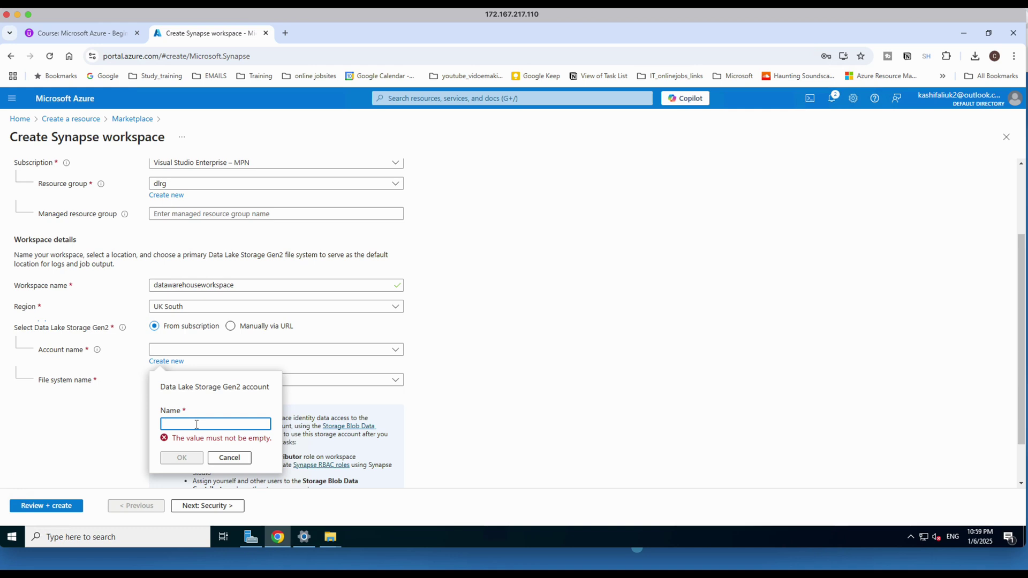
pyautogui.write('azure')
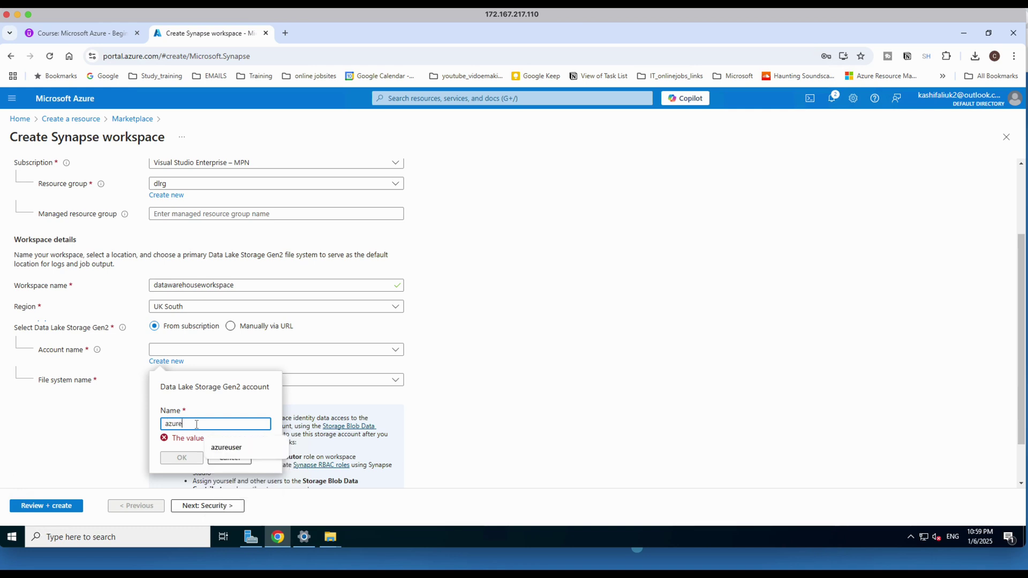
pyautogui.write('sqladmin')
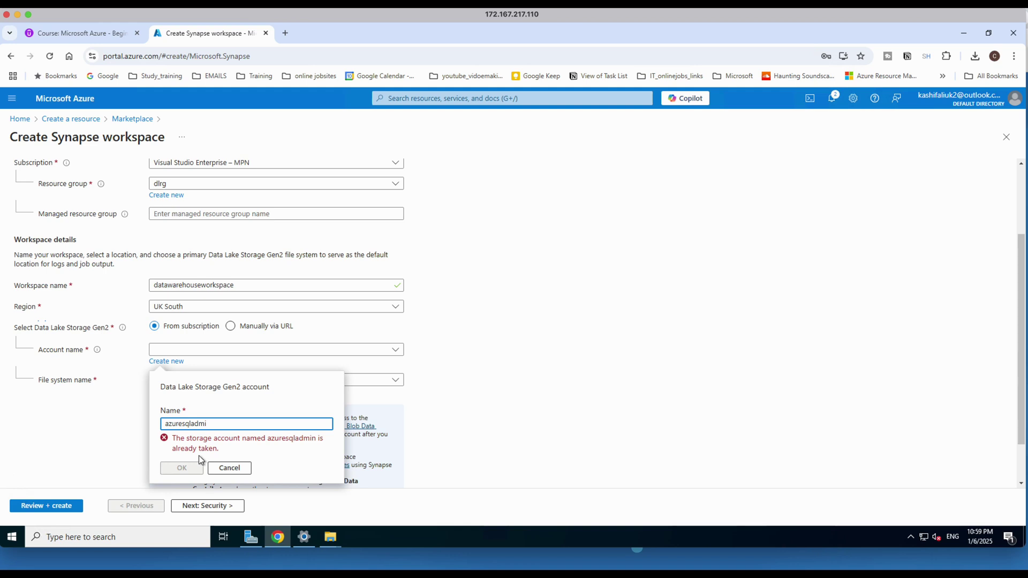
pyautogui.press('BackSpace')
pyautogui.press('BackSpace')
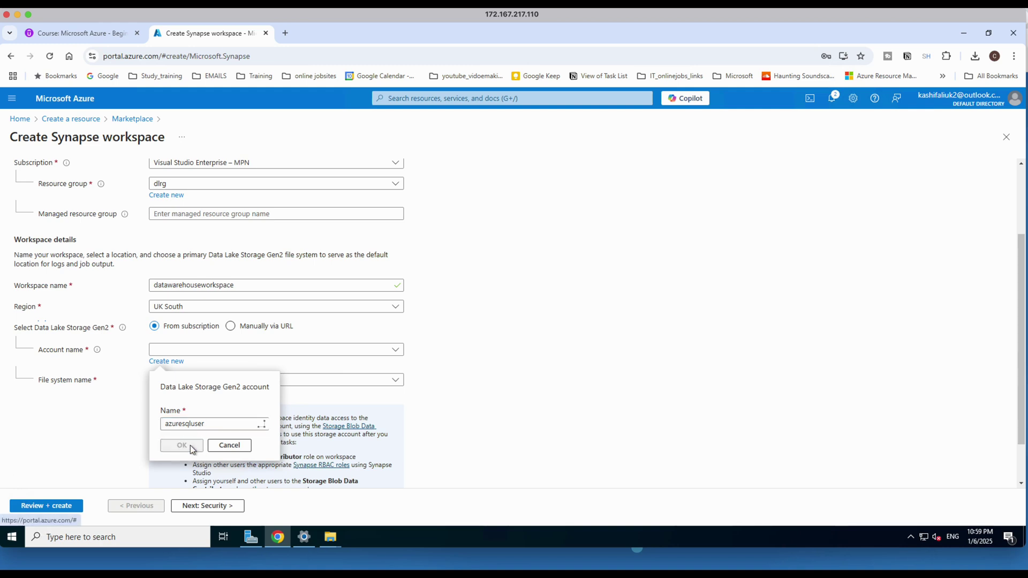
pyautogui.click(183, 446)
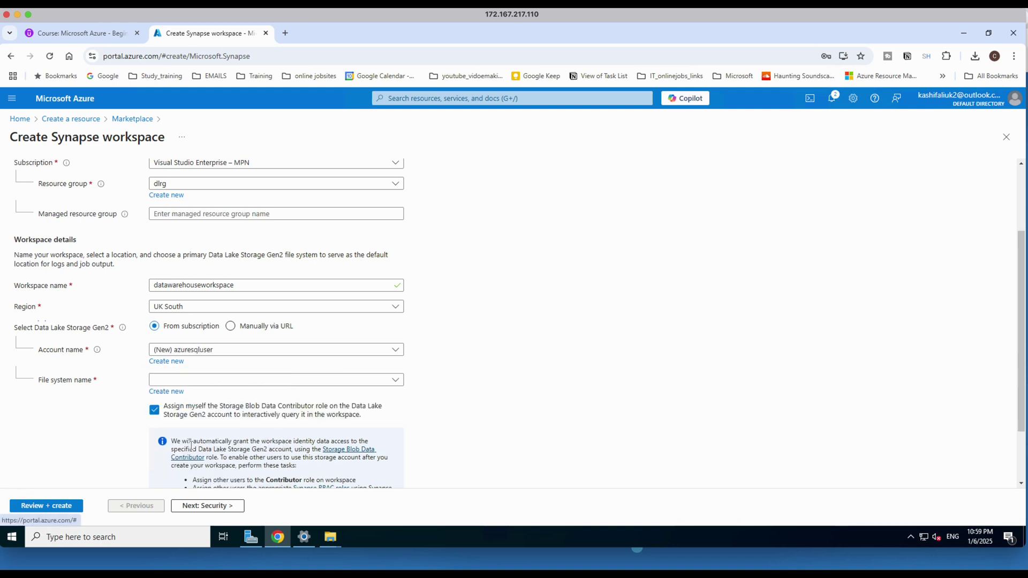
# Create a new file system named data.
pyautogui.click(161, 394)
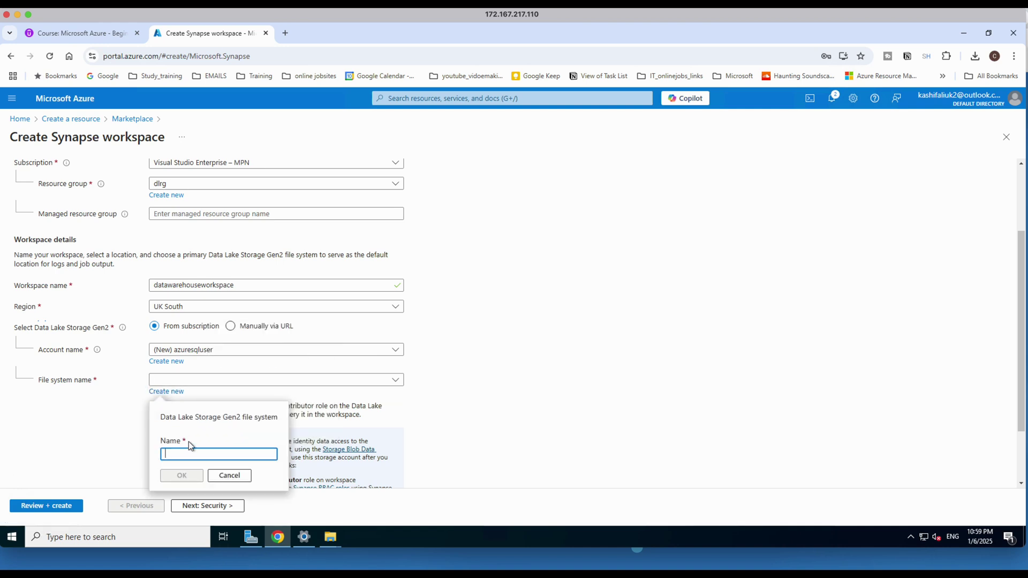
pyautogui.write('data')
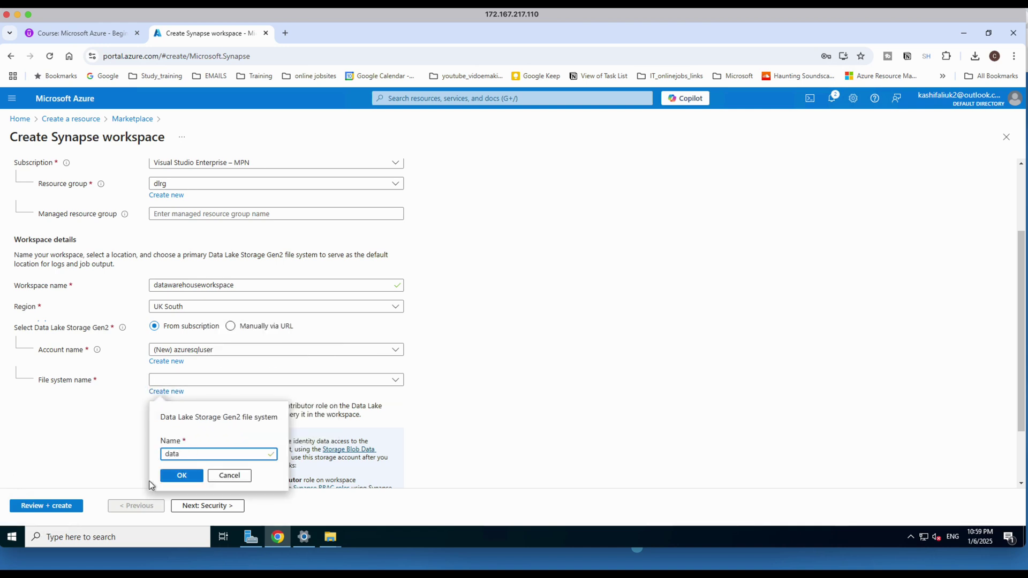
pyautogui.click(182, 475)
pyautogui.scroll(-2, 230, 470)
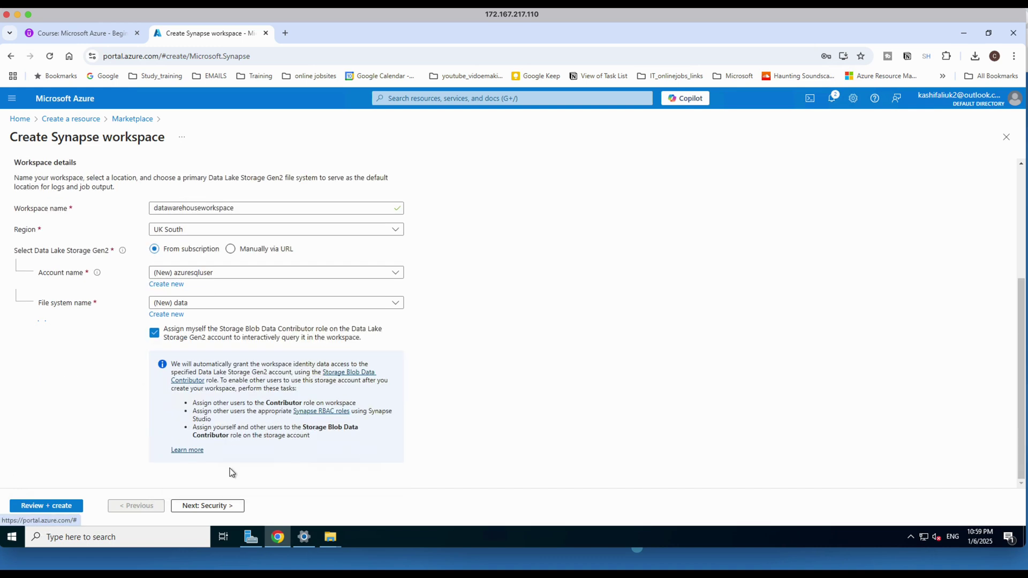
# On the Security tab, enter the SQL admin password and its confirmation.
pyautogui.click(199, 506)
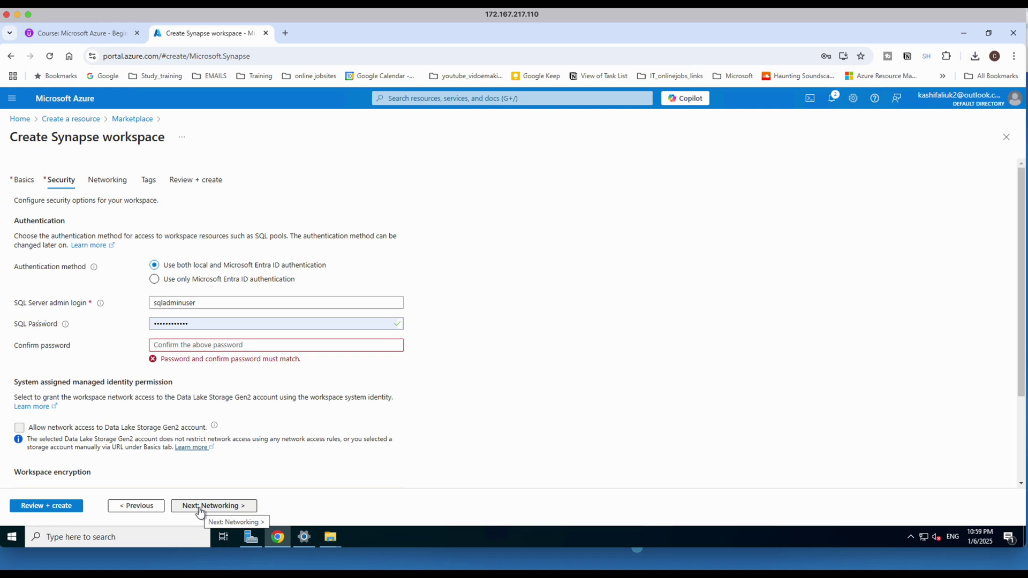
pyautogui.doubleClick(187, 324)
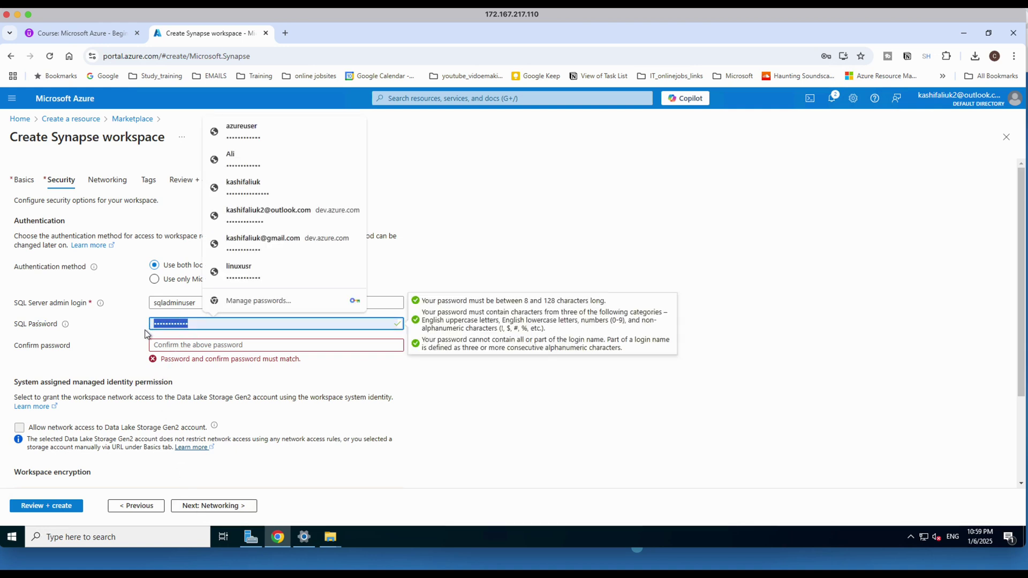
pyautogui.write('Password@1')
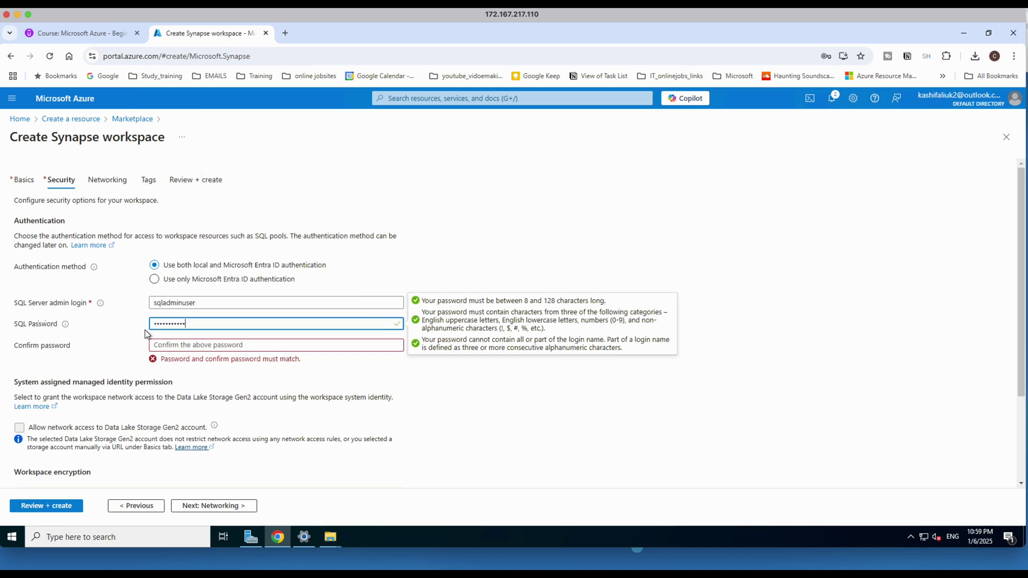
pyautogui.press('Tab')
pyautogui.write('P')
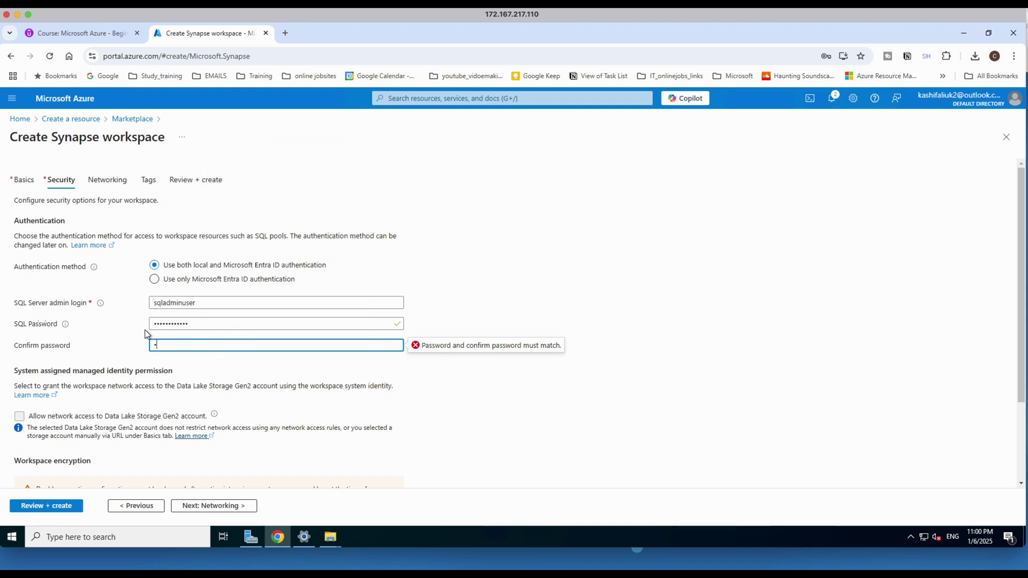
pyautogui.write('assword@123')
pyautogui.scroll(-3, 204, 413)
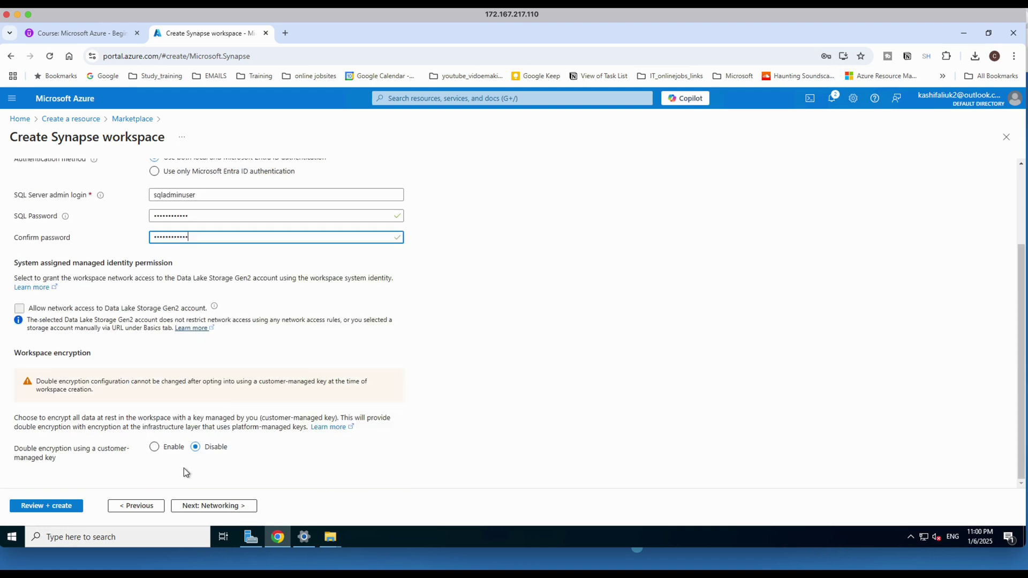
pyautogui.click(198, 505)
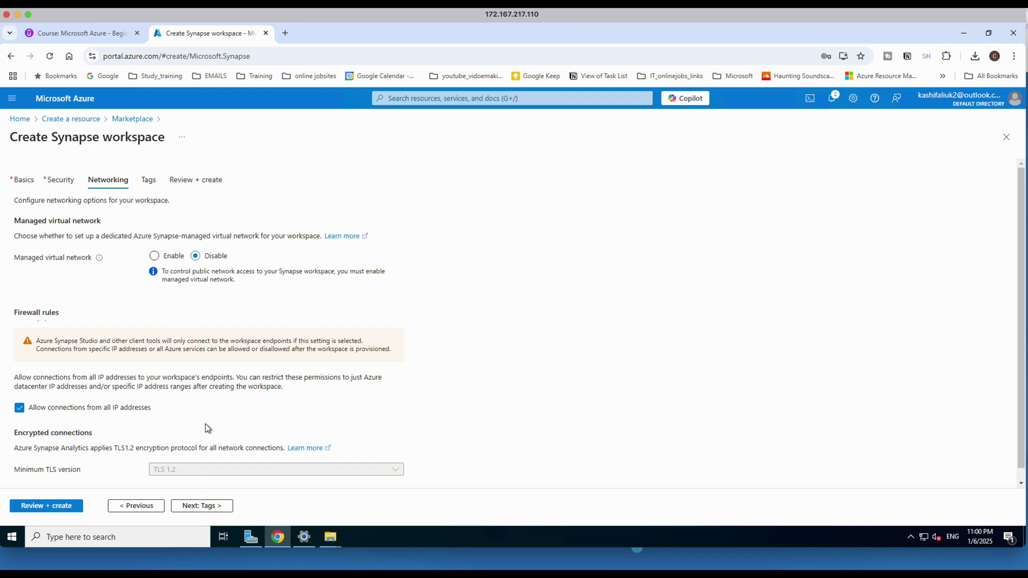
# Advance through Tags to Review + create and submit the workspace for creation.
pyautogui.scroll(-1, 204, 428)
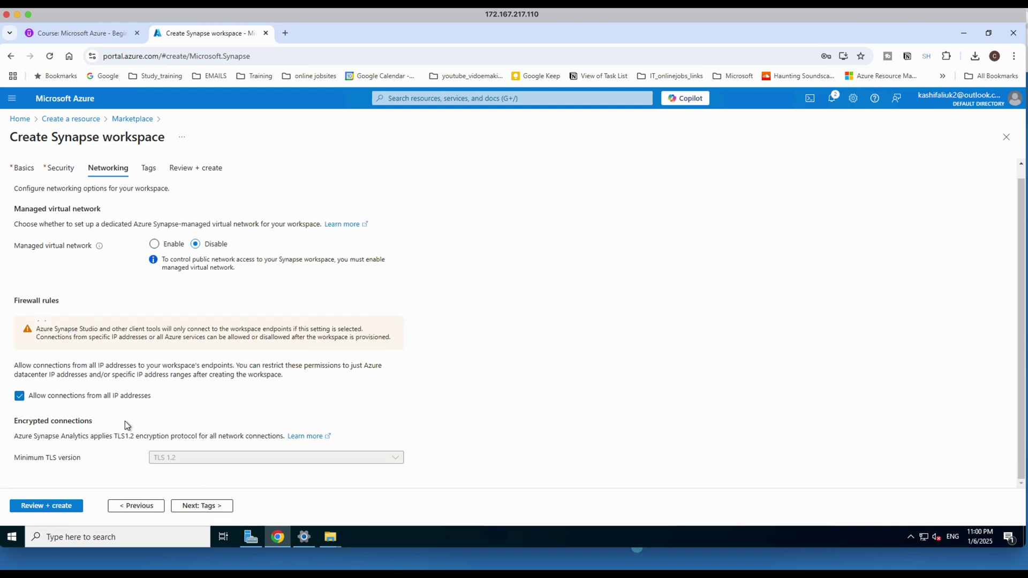
pyautogui.click(193, 506)
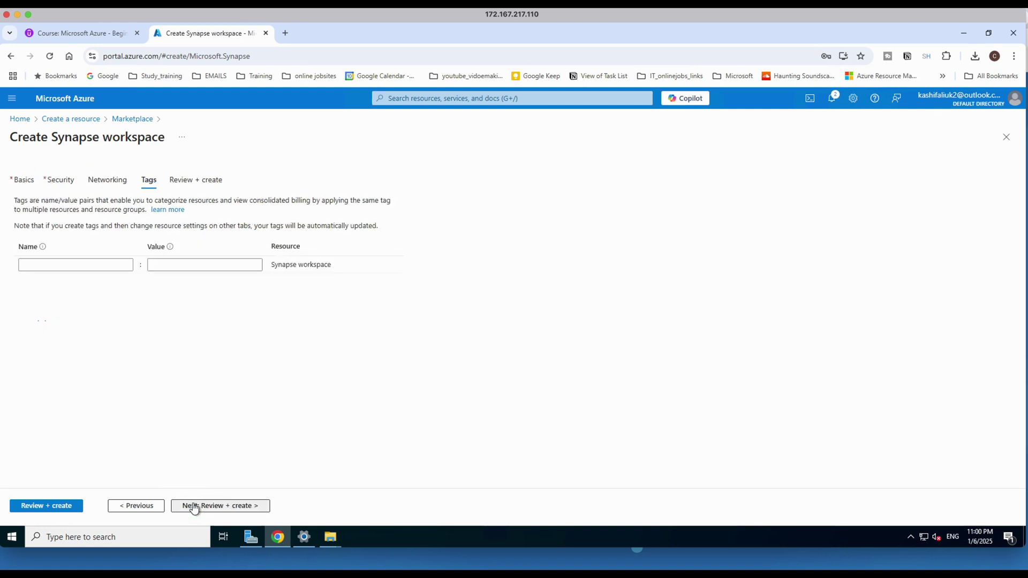
pyautogui.click(200, 506)
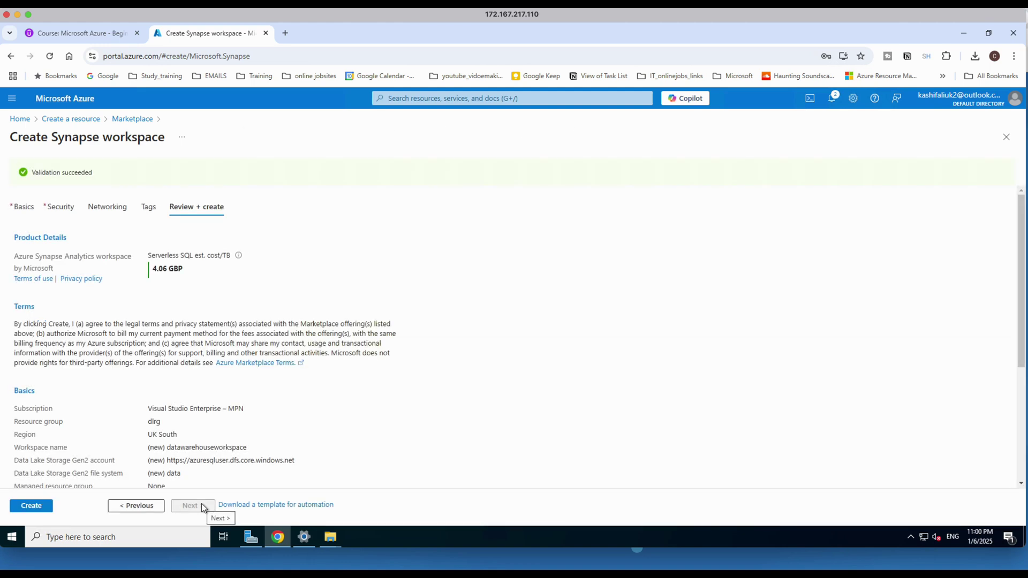
pyautogui.click(45, 507)
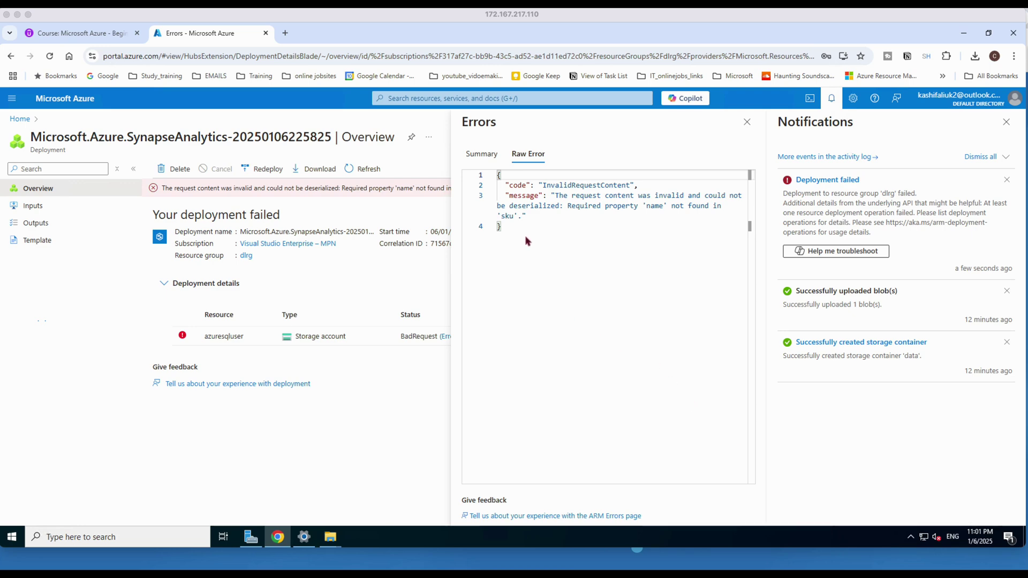
# View the failed deployment's raw error about the missing sku name, then begin a portal search.
pyautogui.click(343, 408)
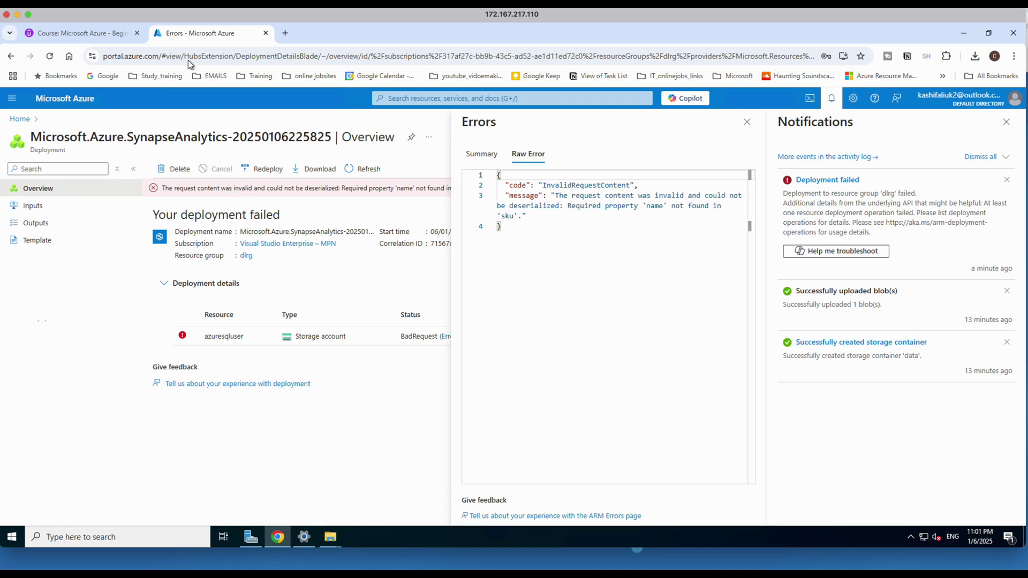
pyautogui.click(11, 99)
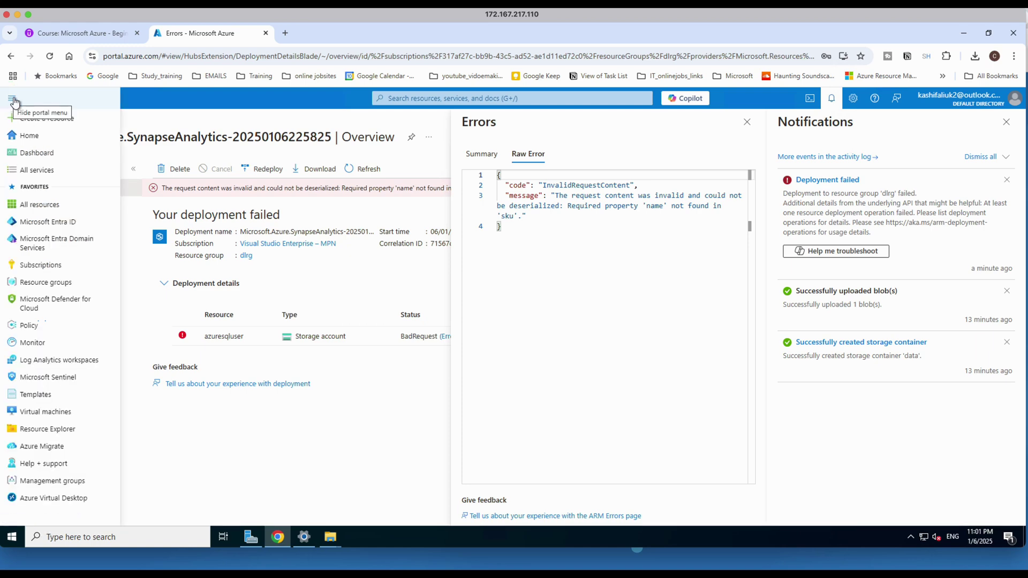
pyautogui.click(392, 99)
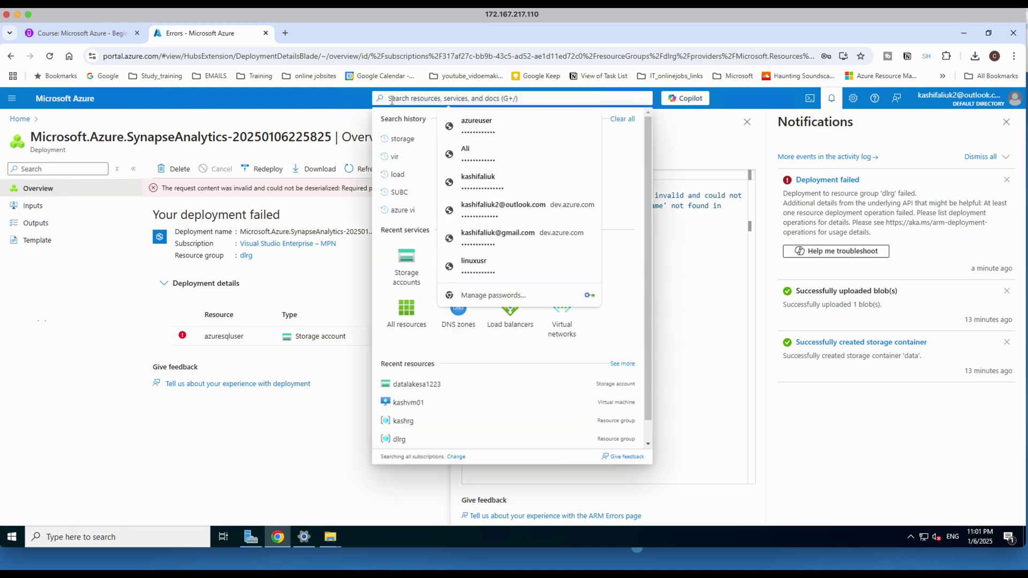
# Open the Visual Studio Enterprise – MPN subscription from the Subscriptions service.
pyautogui.write('sub')
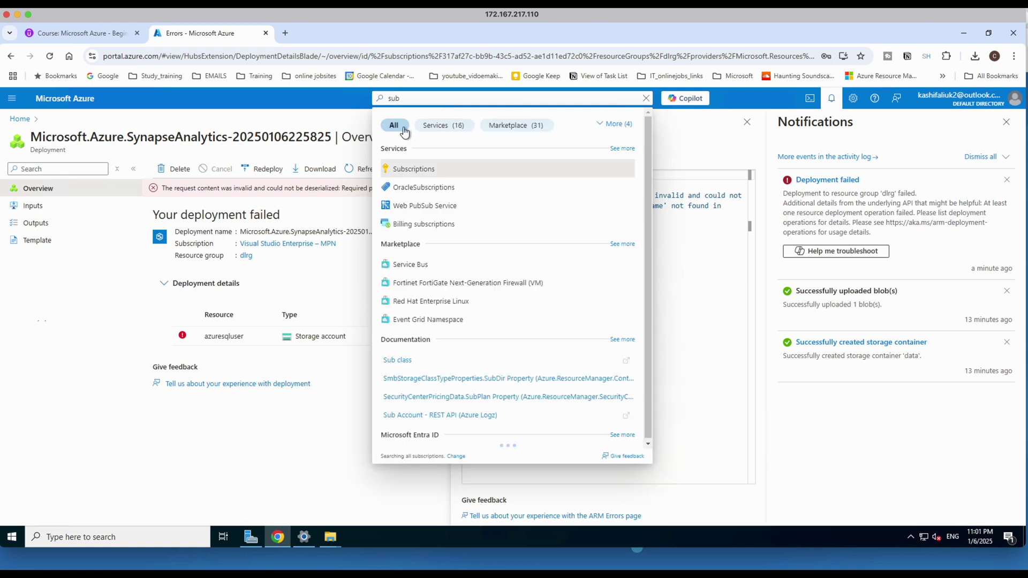
pyautogui.click(406, 169)
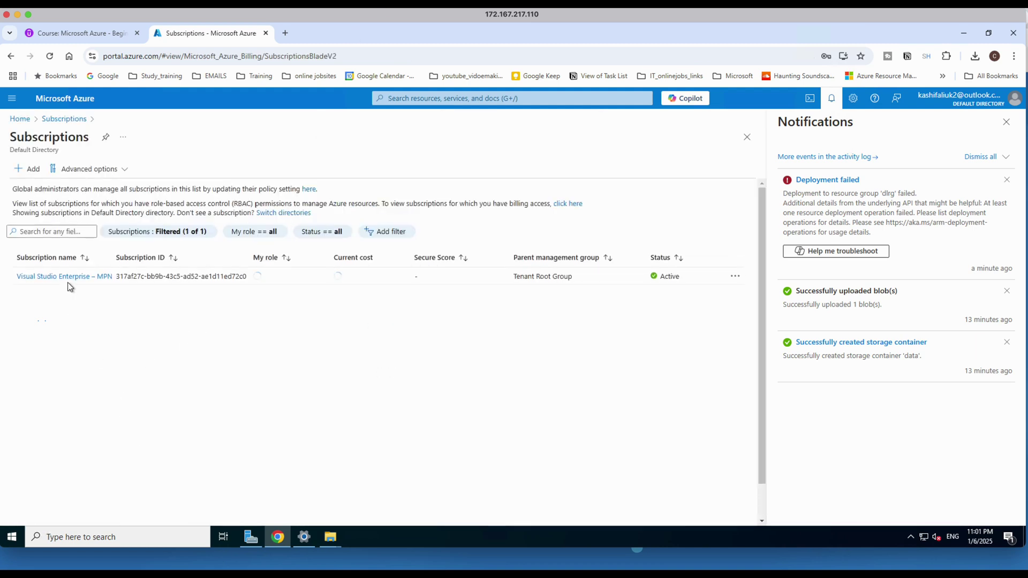
pyautogui.click(68, 276)
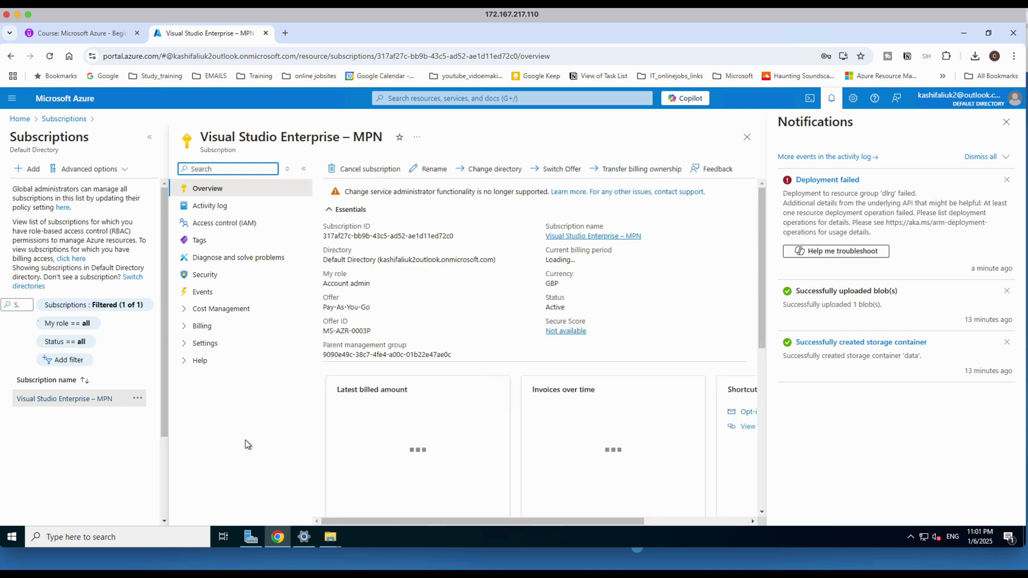
# Open the subscription's Resource providers list and dismiss the notifications pane.
pyautogui.click(185, 311)
pyautogui.click(187, 397)
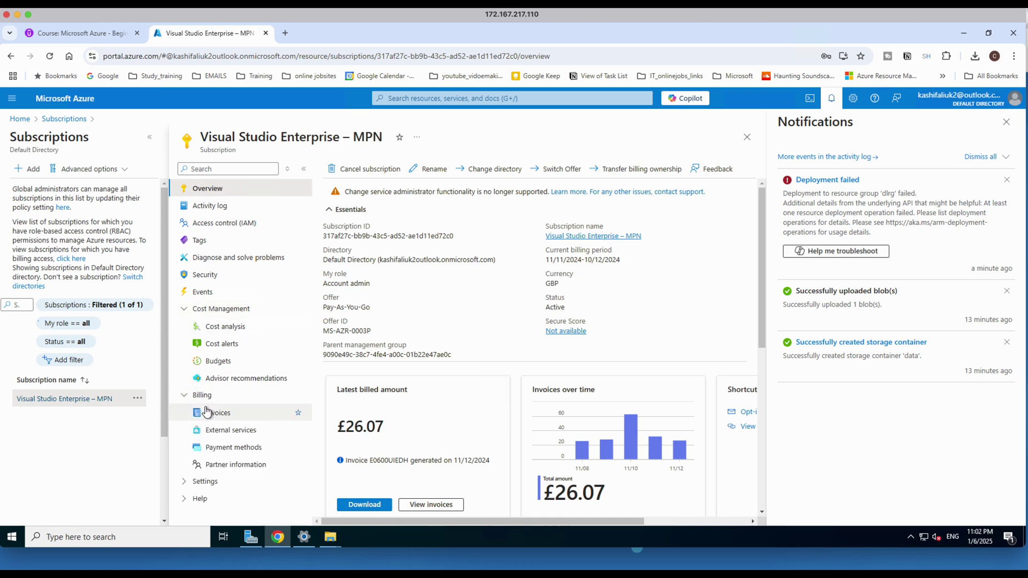
pyautogui.click(187, 481)
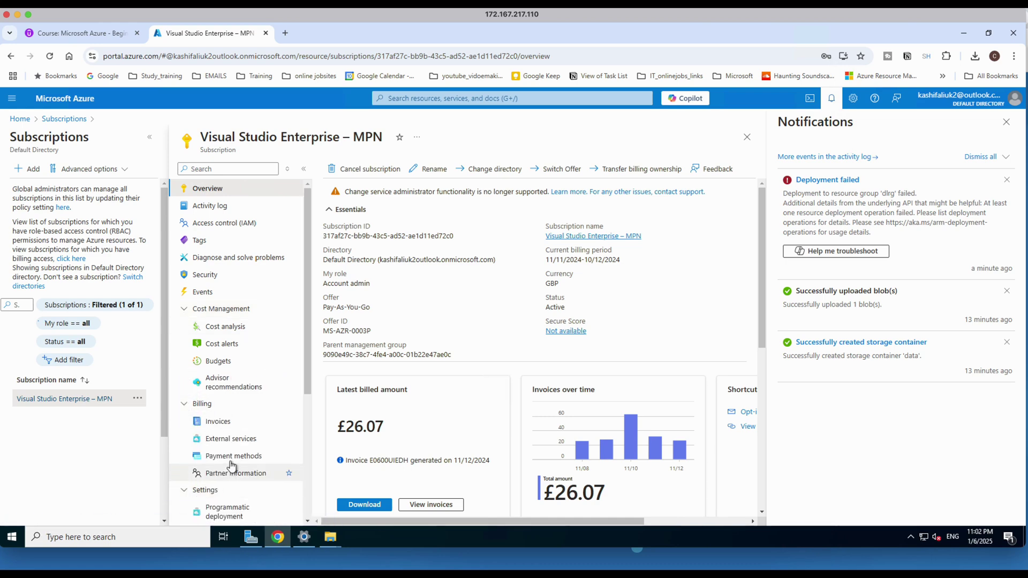
pyautogui.scroll(-2, 231, 466)
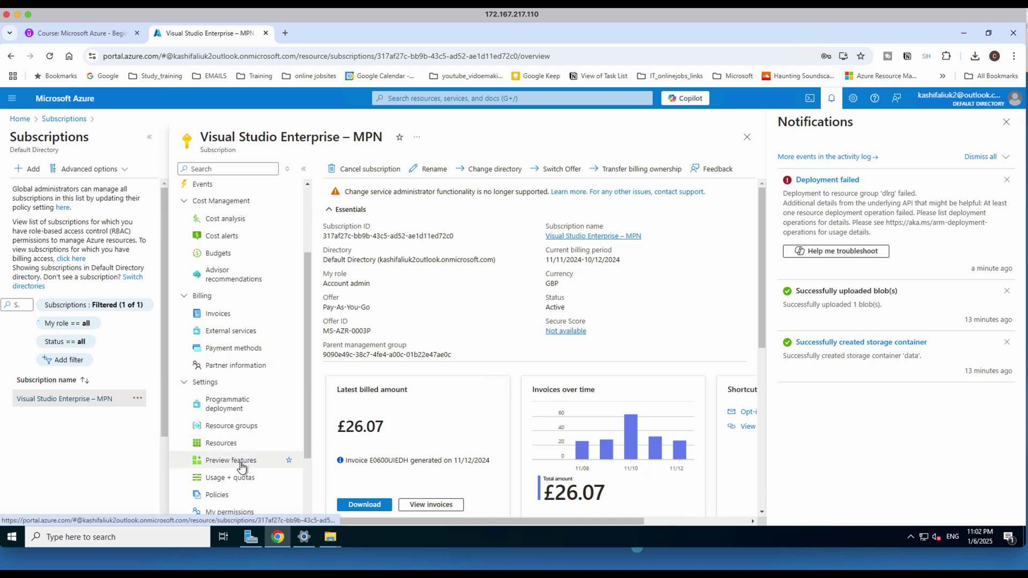
pyautogui.scroll(-1, 242, 467)
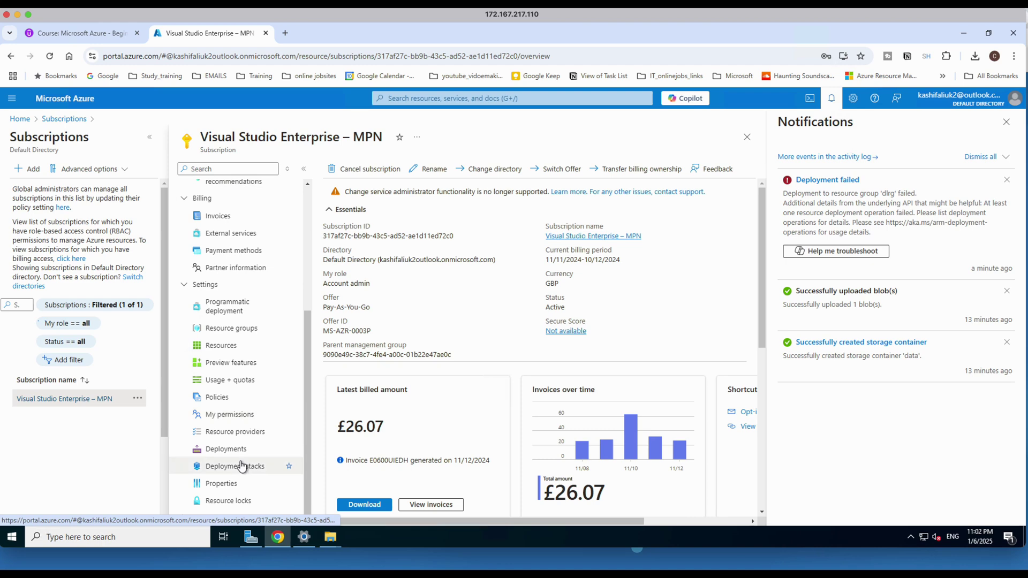
pyautogui.scroll(-1, 240, 462)
pyautogui.click(236, 432)
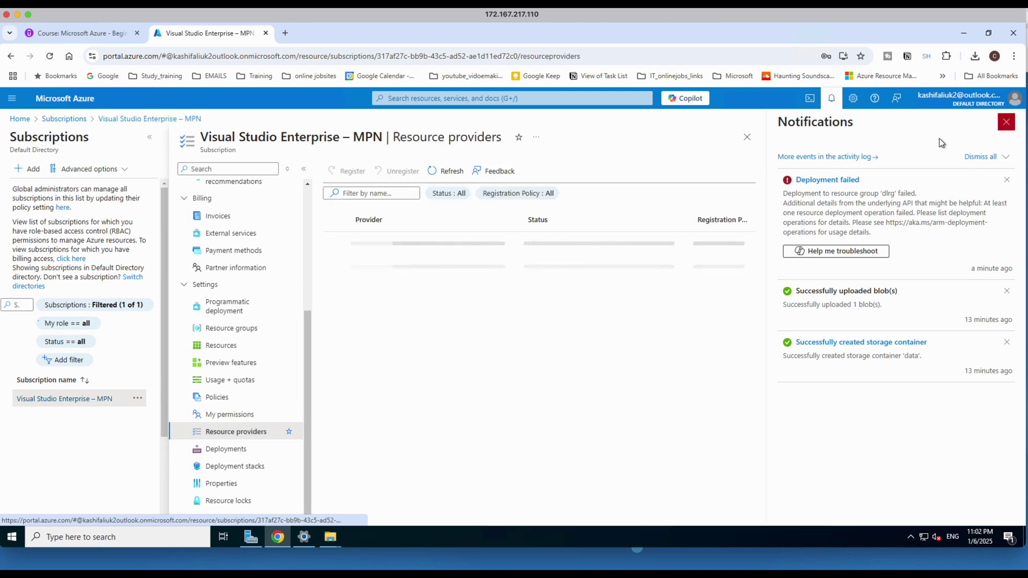
pyautogui.click(1006, 123)
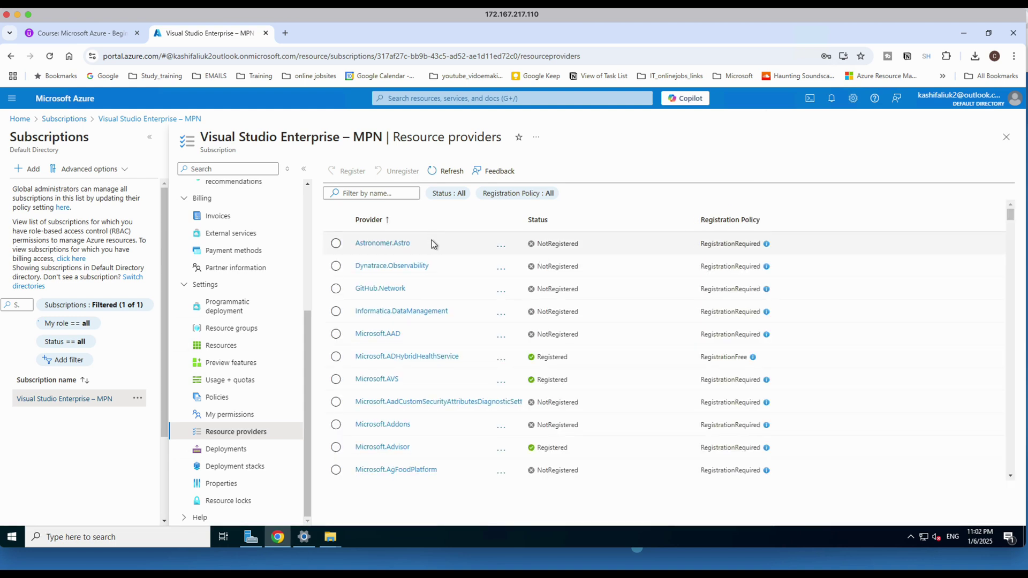
pyautogui.scroll(-3, 423, 300)
pyautogui.scroll(-8, 449, 365)
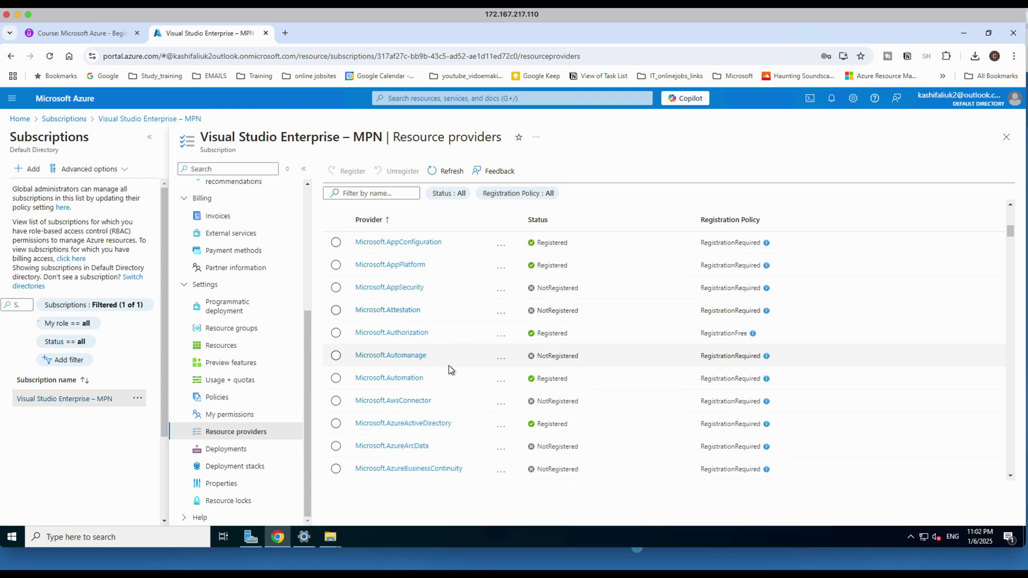
# Filter providers to confirm Microsoft.Synapse is Registered, then go back to Home.
pyautogui.click(378, 196)
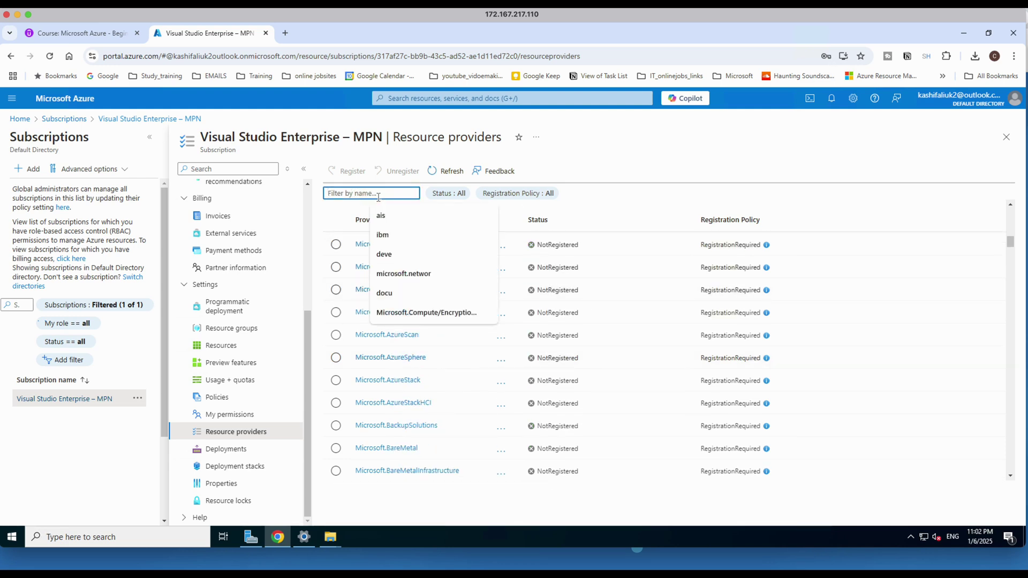
pyautogui.write('sna')
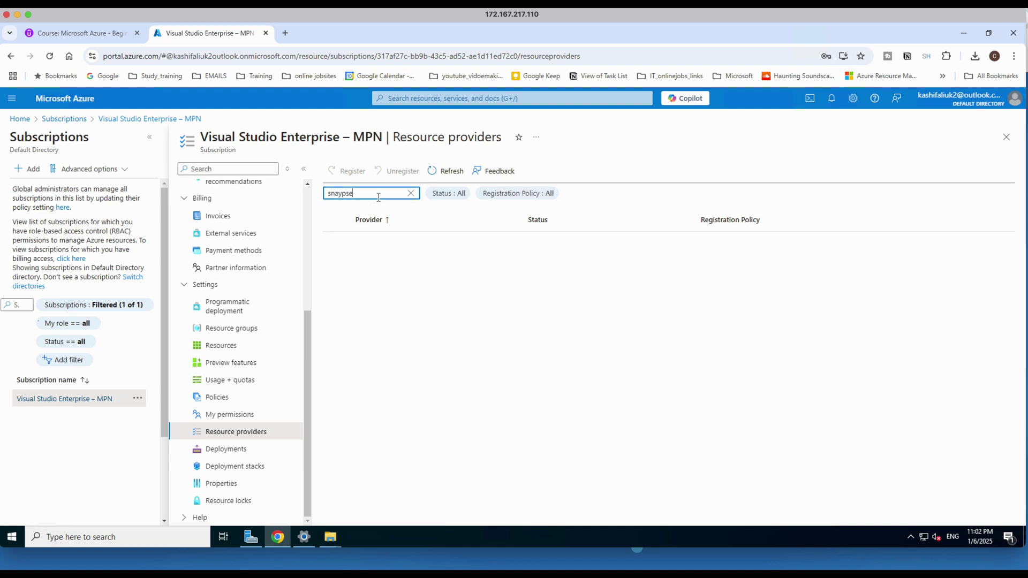
pyautogui.write('yp')
pyautogui.press('BackSpace')
pyautogui.press('BackSpace')
pyautogui.press('BackSpace')
pyautogui.press('BackSpace')
pyautogui.press('BackSpace')
pyautogui.write('micros')
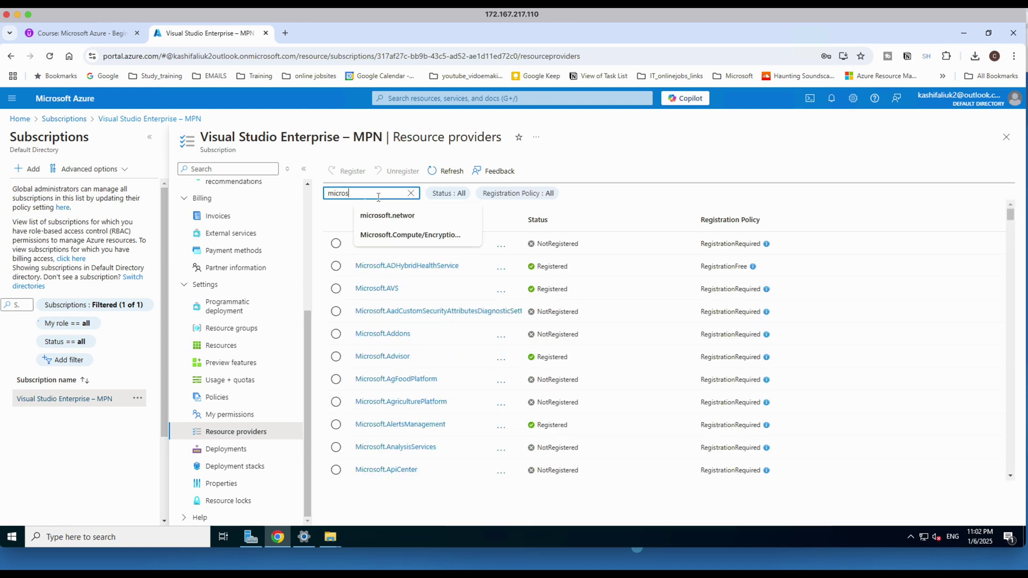
pyautogui.write('oft snaypse')
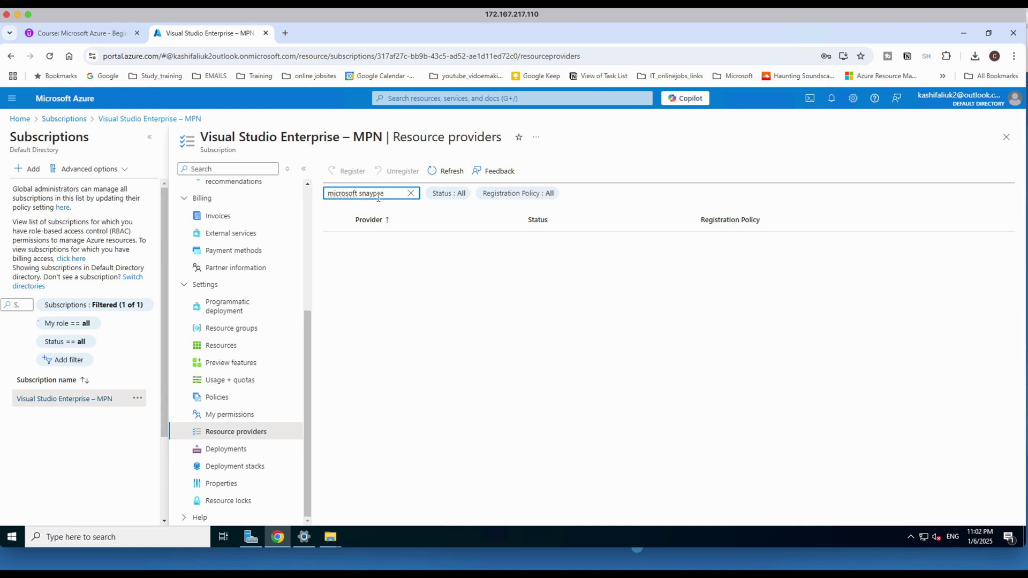
pyautogui.click(968, 559)
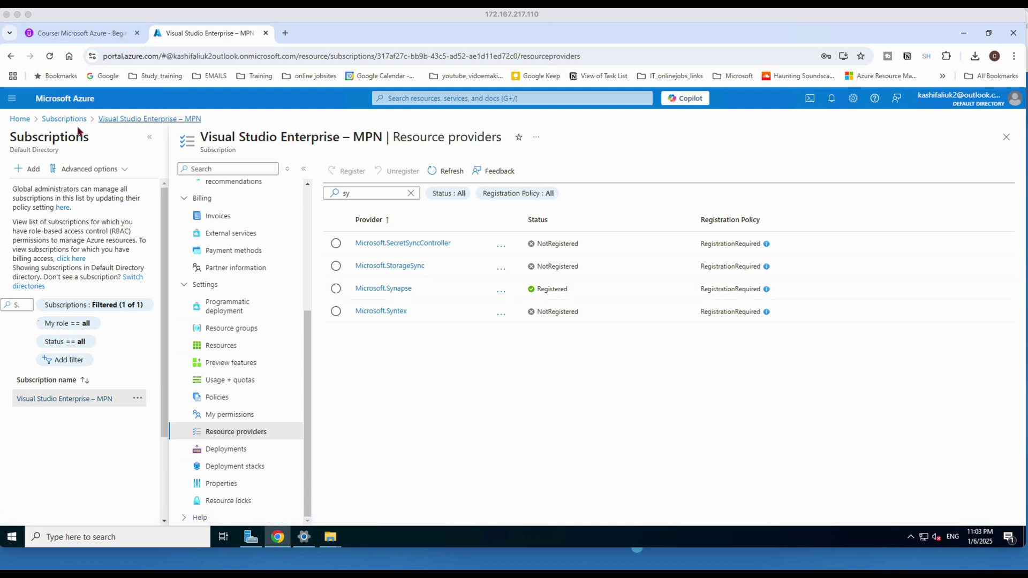
pyautogui.click(21, 118)
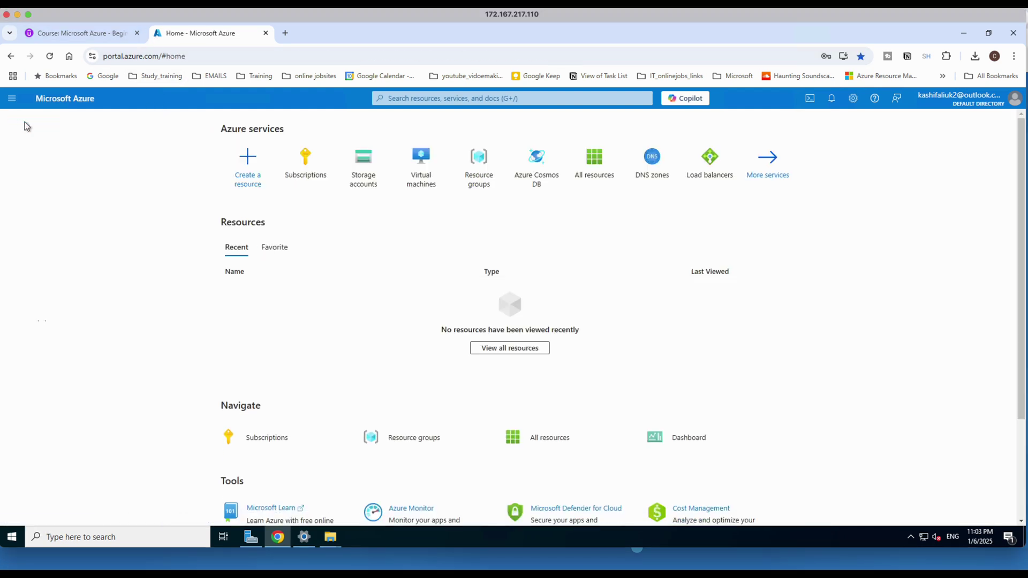
# Find Azure Synapse Analytics in the Marketplace and open a fresh workspace creation form.
pyautogui.click(245, 179)
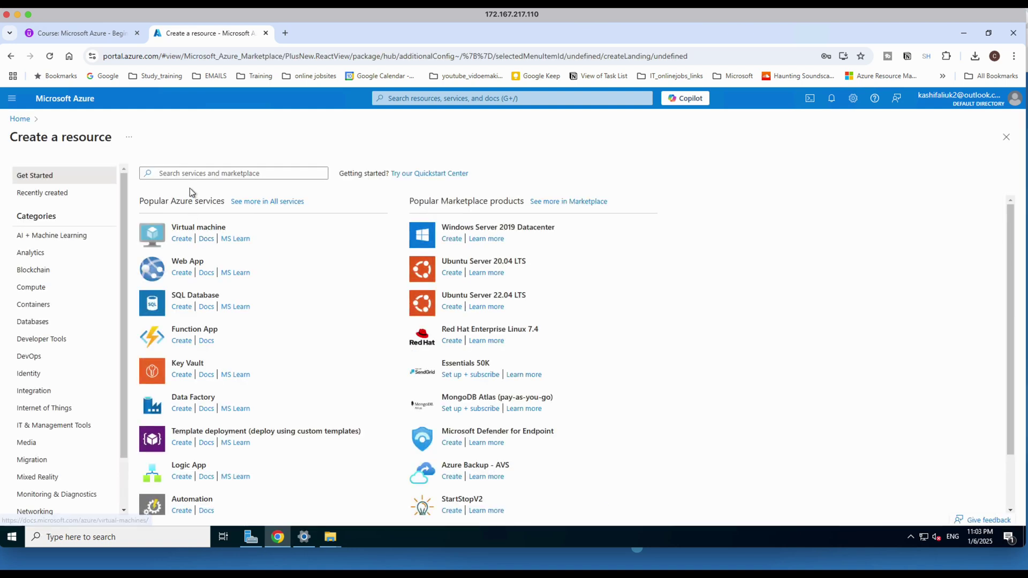
pyautogui.click(190, 175)
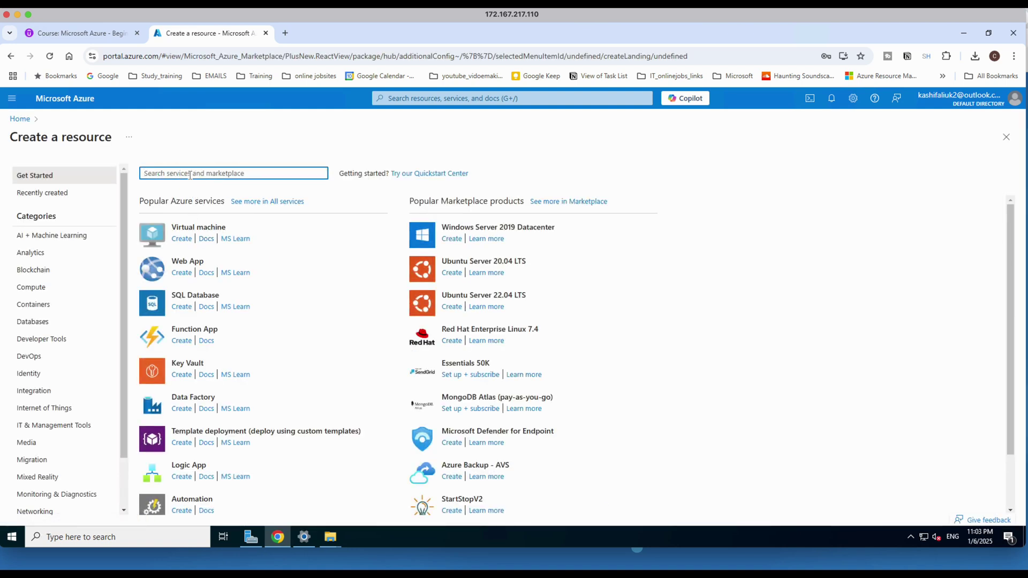
pyautogui.write('sny')
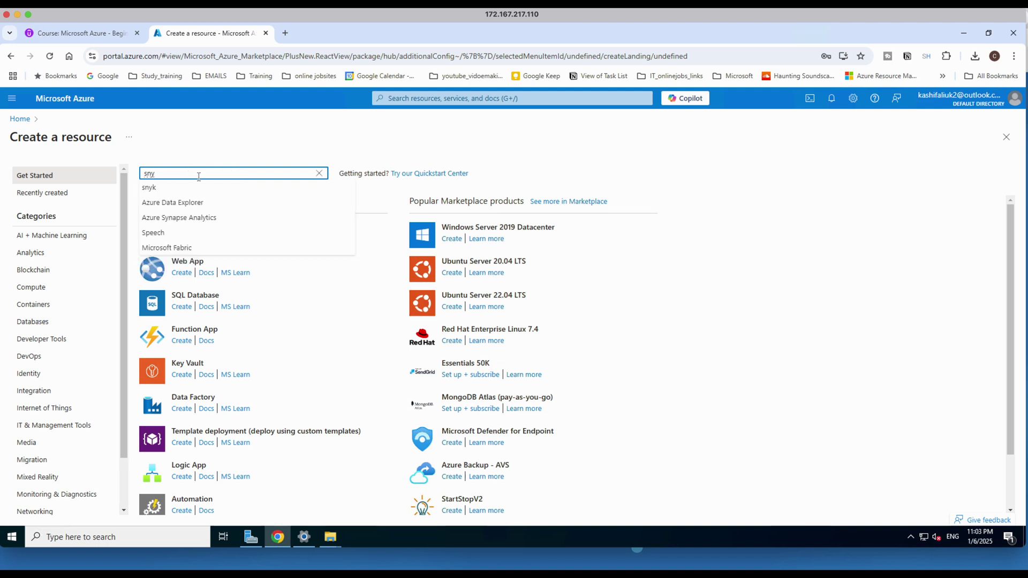
pyautogui.click(201, 218)
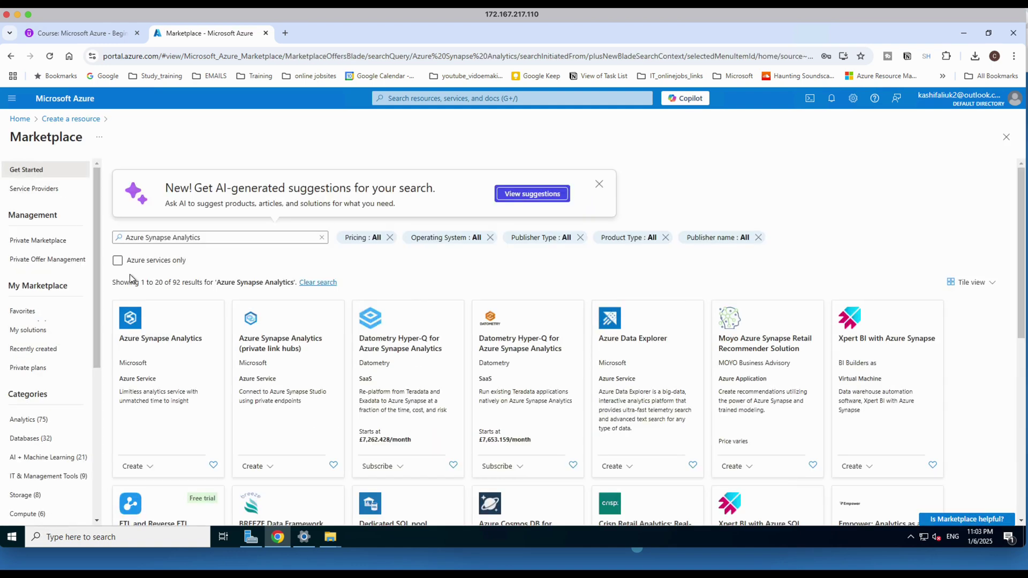
pyautogui.click(140, 321)
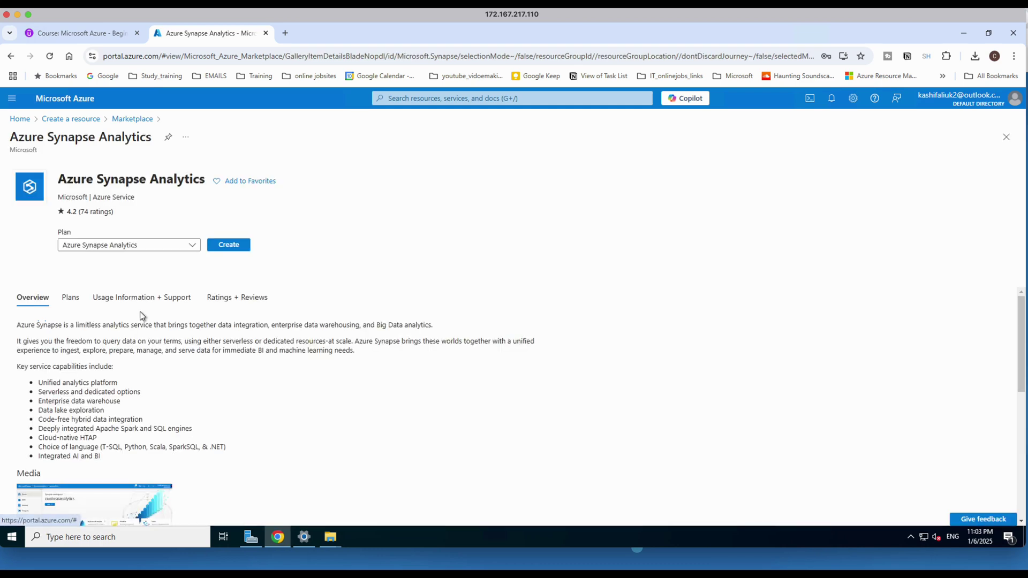
pyautogui.click(229, 247)
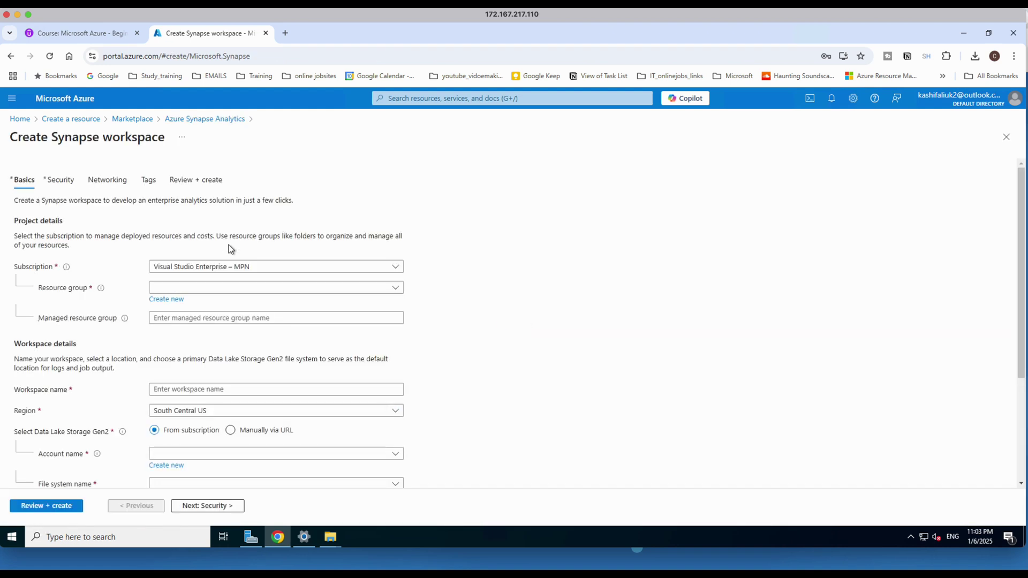
# Place the workspace in resource group dlrg and name it dlworkspace.
pyautogui.click(179, 290)
pyautogui.click(171, 328)
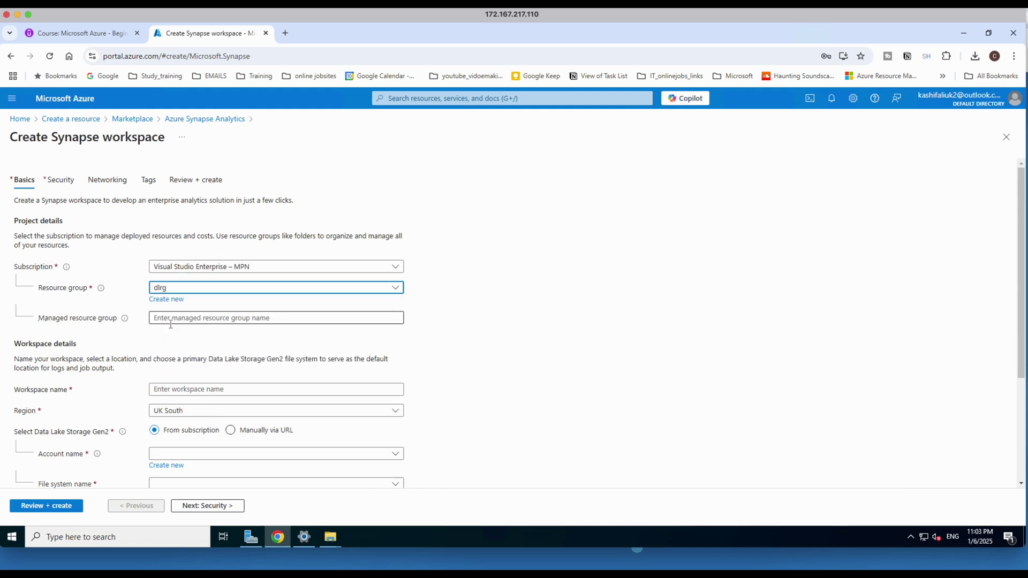
pyautogui.click(175, 391)
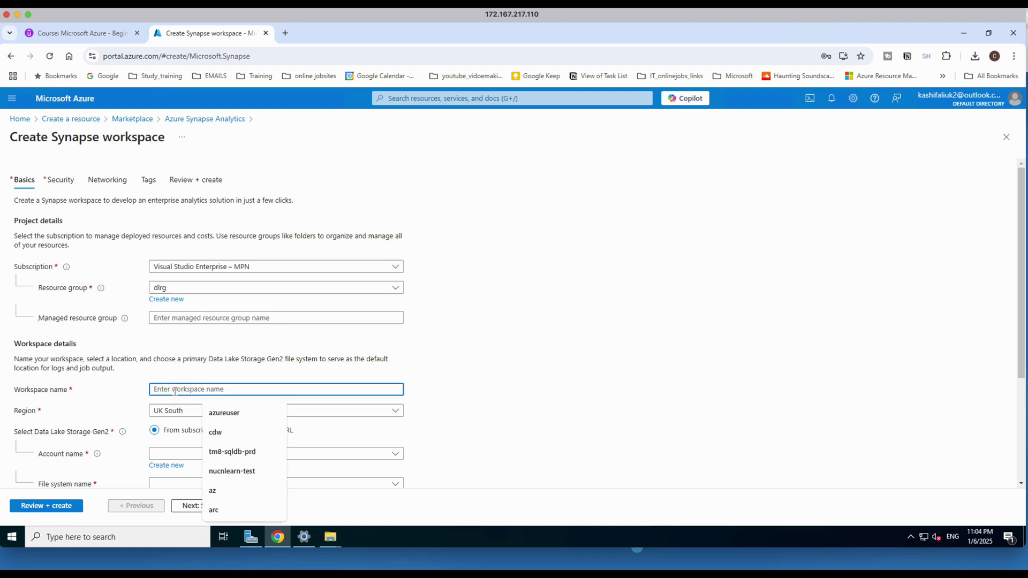
pyautogui.write('dl')
pyautogui.write('wa')
pyautogui.write('rk')
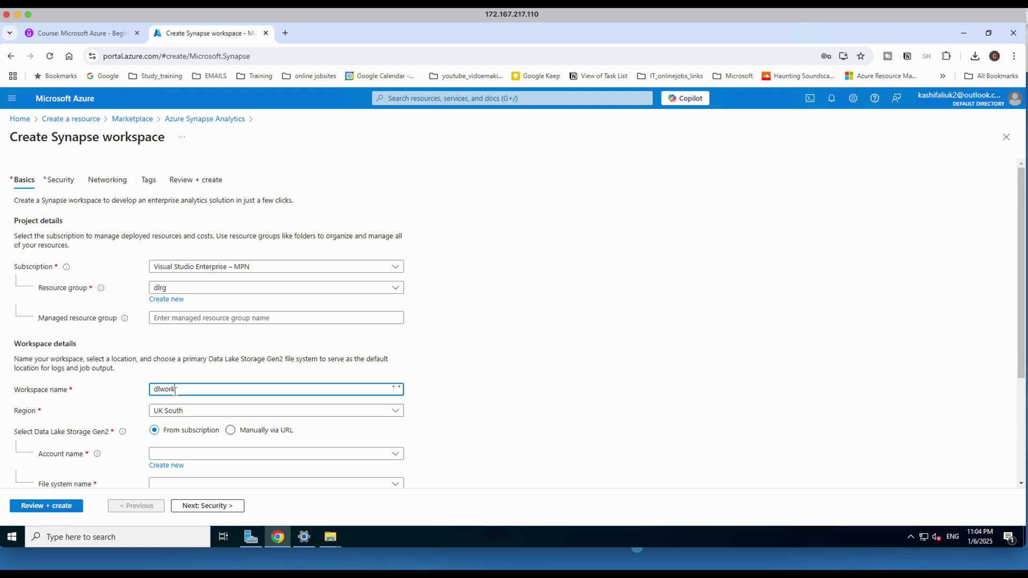
pyautogui.write('space')
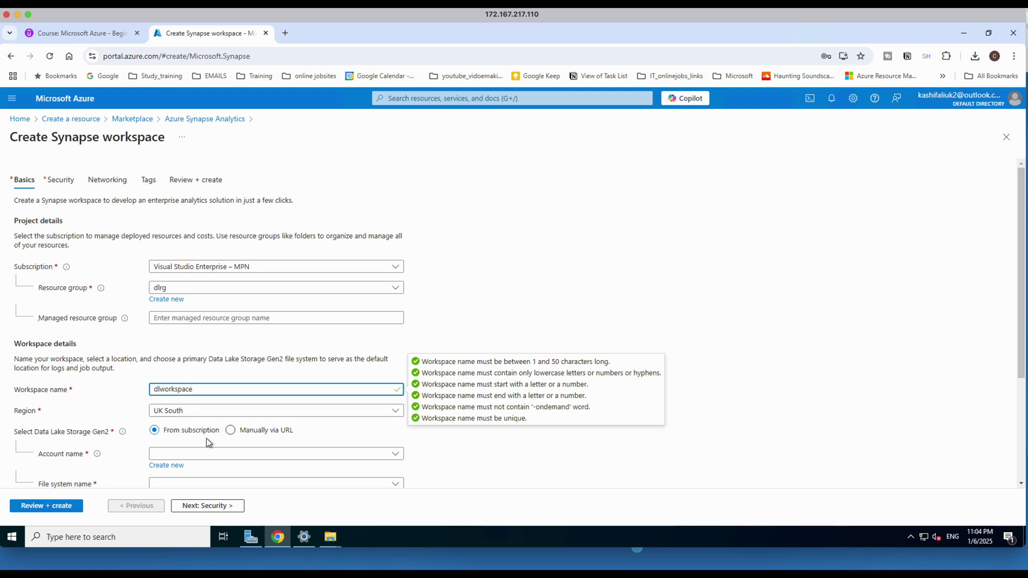
# Select the existing Data Lake Storage account datalakesa1223 with file system data.
pyautogui.scroll(-2, 207, 439)
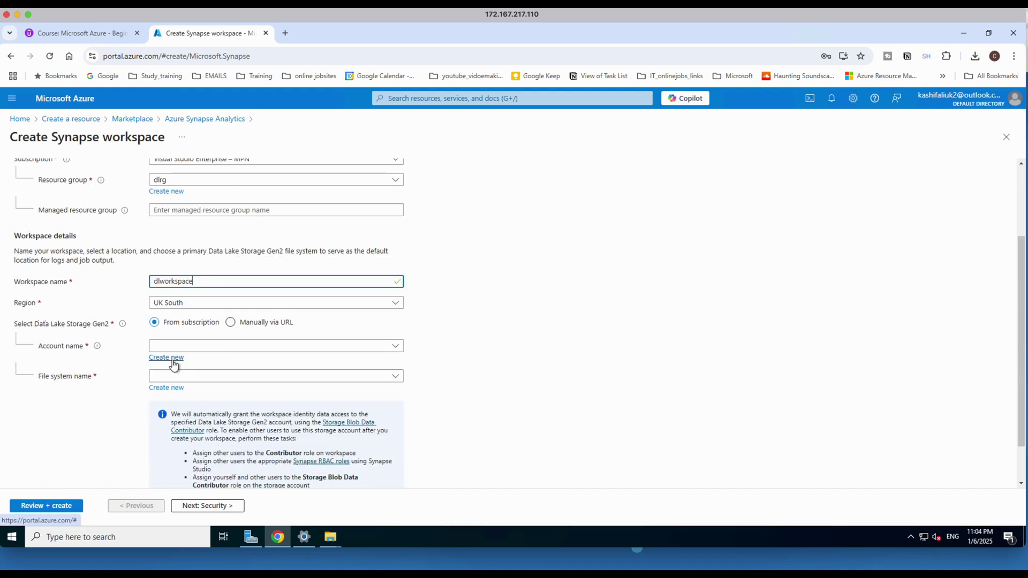
pyautogui.moveTo(97, 348)
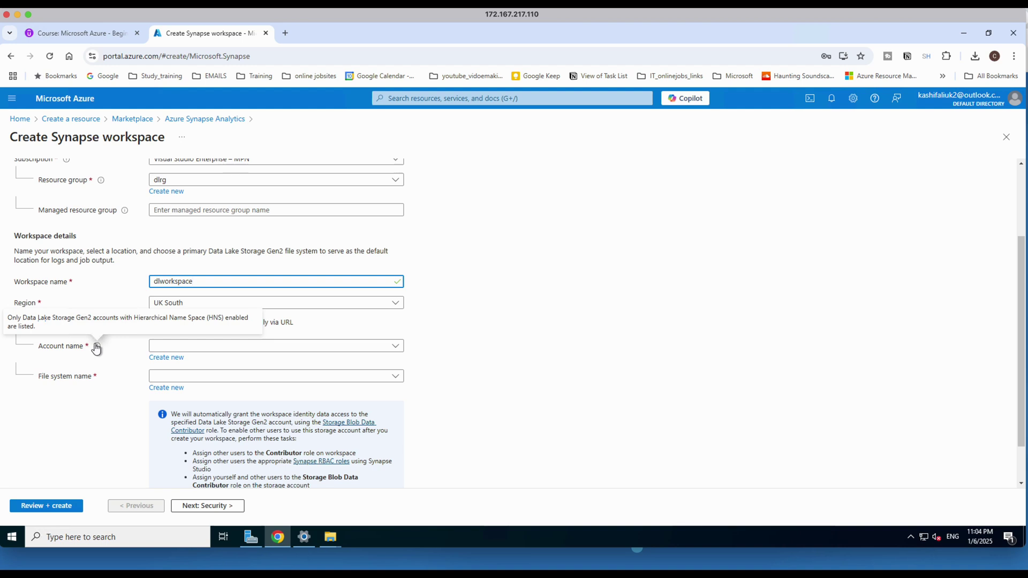
pyautogui.click(395, 348)
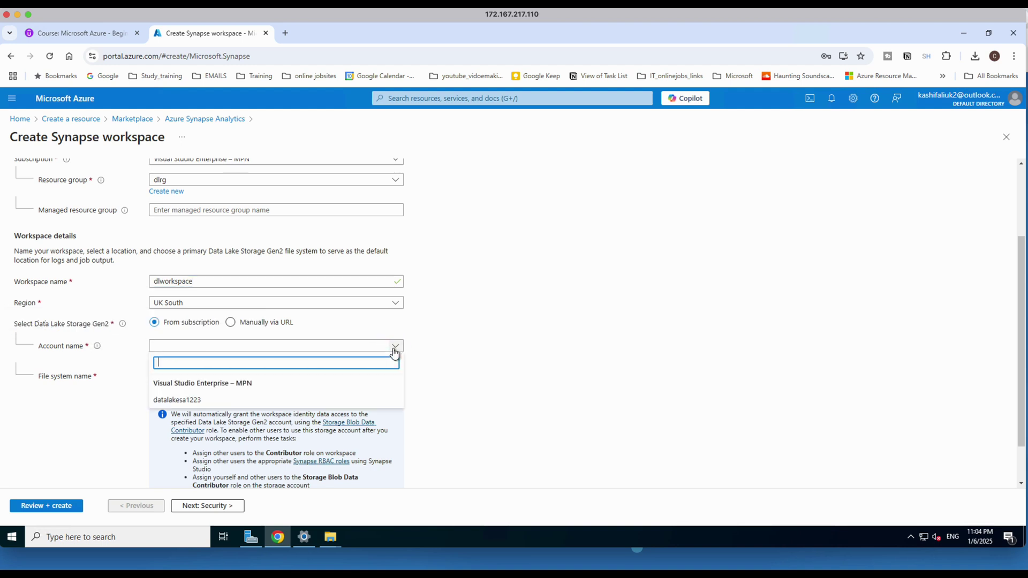
pyautogui.click(185, 401)
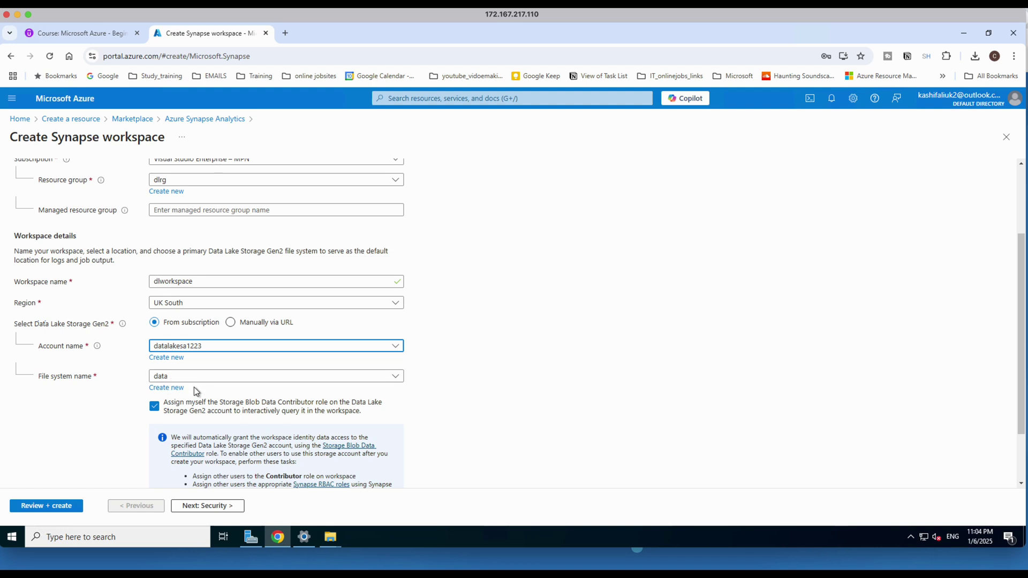
pyautogui.scroll(-2, 265, 415)
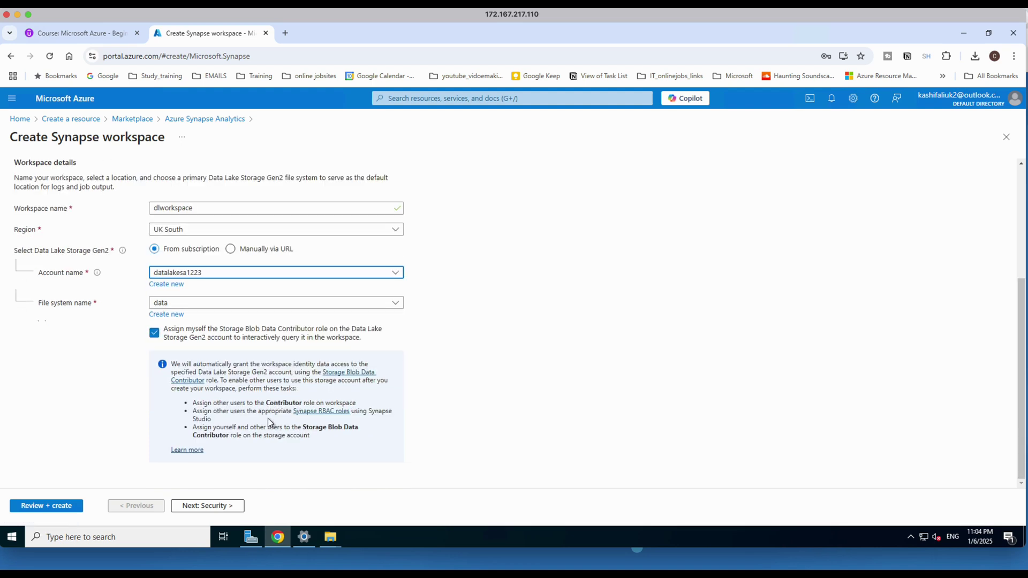
# On the Security tab, enter a new SQL administrator password and confirm it.
pyautogui.click(219, 507)
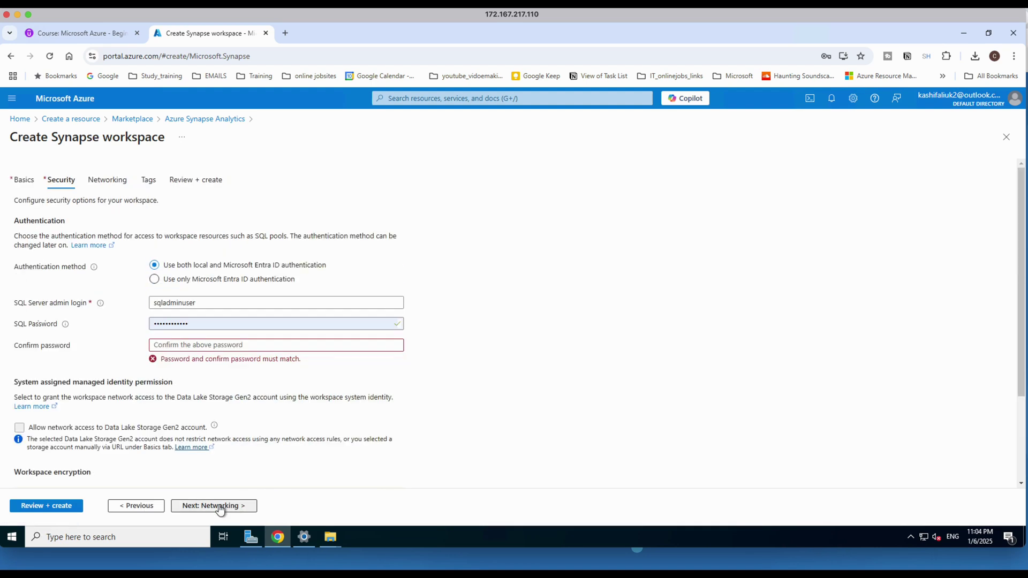
pyautogui.doubleClick(182, 324)
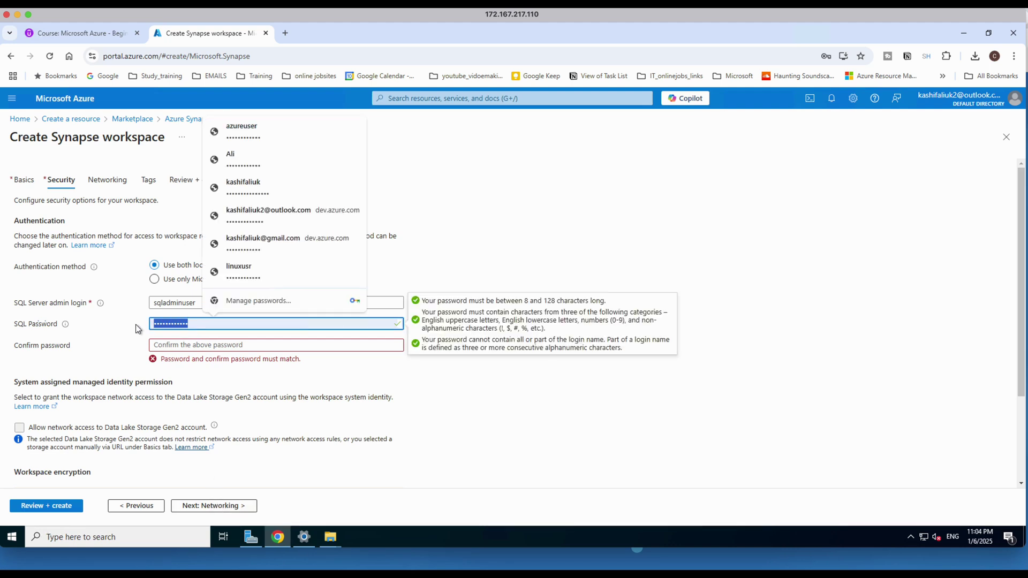
pyautogui.write('Password1')
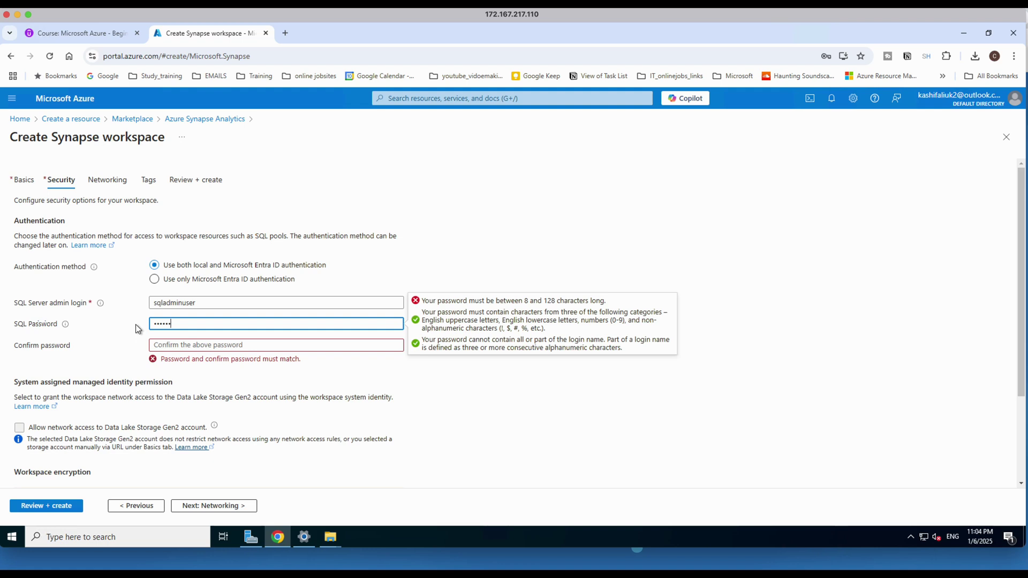
pyautogui.write('23!')
pyautogui.press('Tab')
pyautogui.write('Password12')
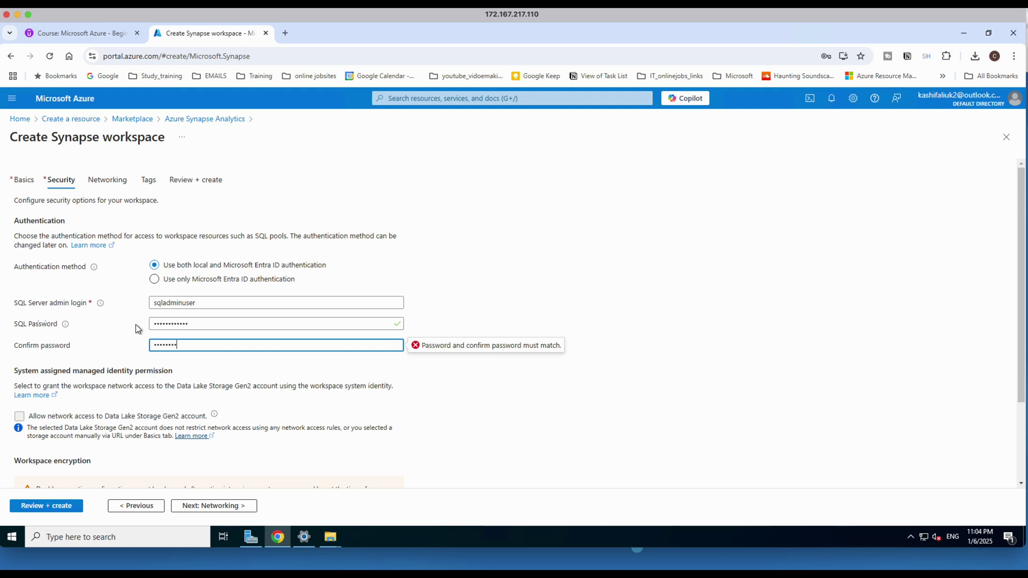
pyautogui.write('3!')
# Leave Networking and Tags at their defaults and advance to Review + create.
pyautogui.click(188, 508)
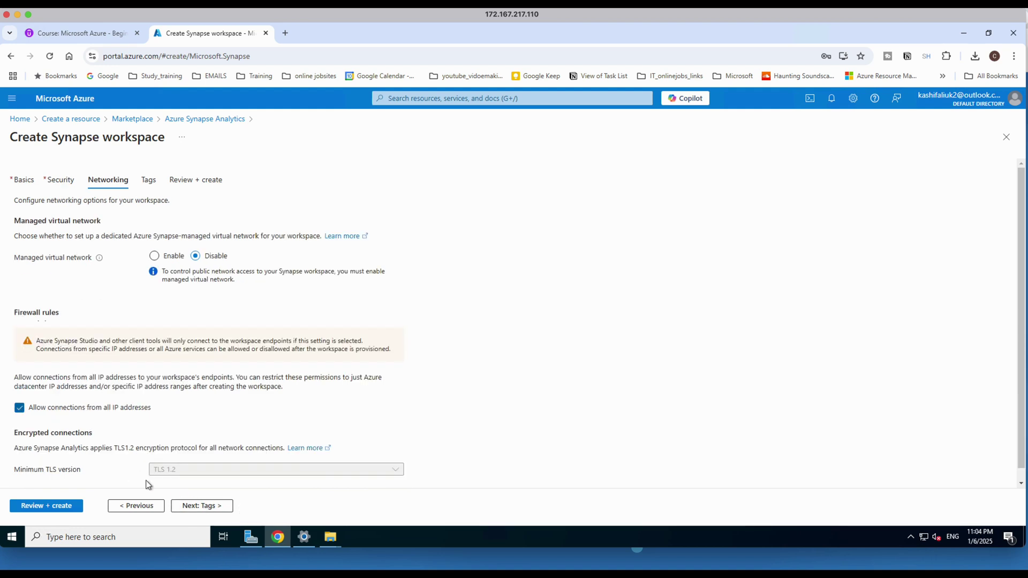
pyautogui.click(184, 508)
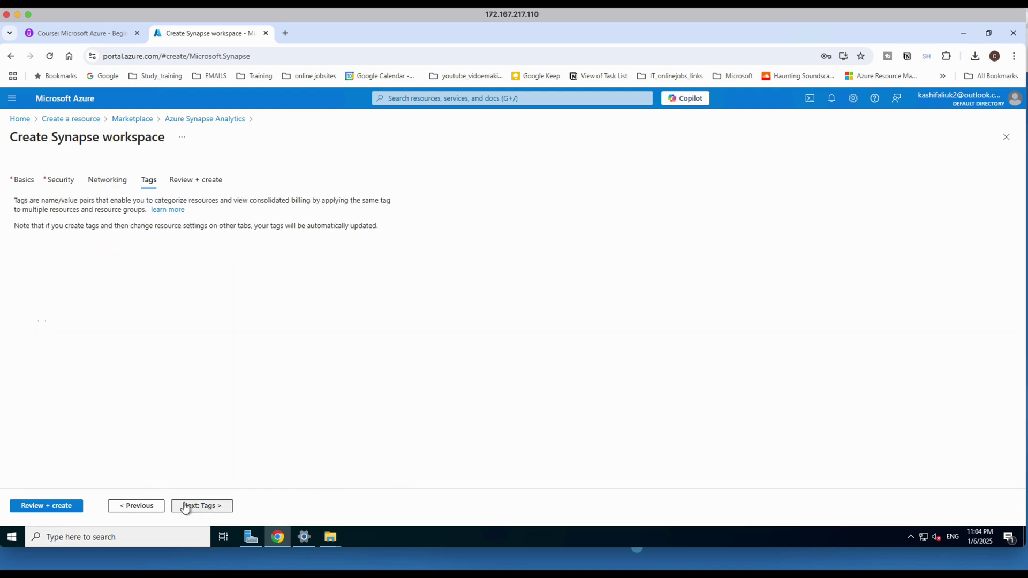
pyautogui.click(192, 509)
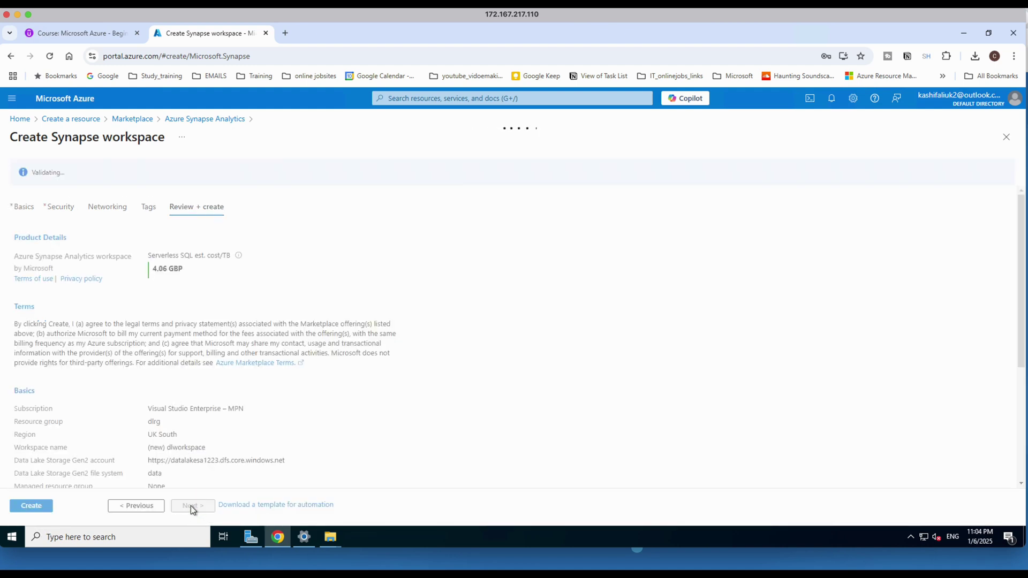
# Create the dlworkspace Synapse workspace and wait for its deployment to complete.
pyautogui.click(31, 506)
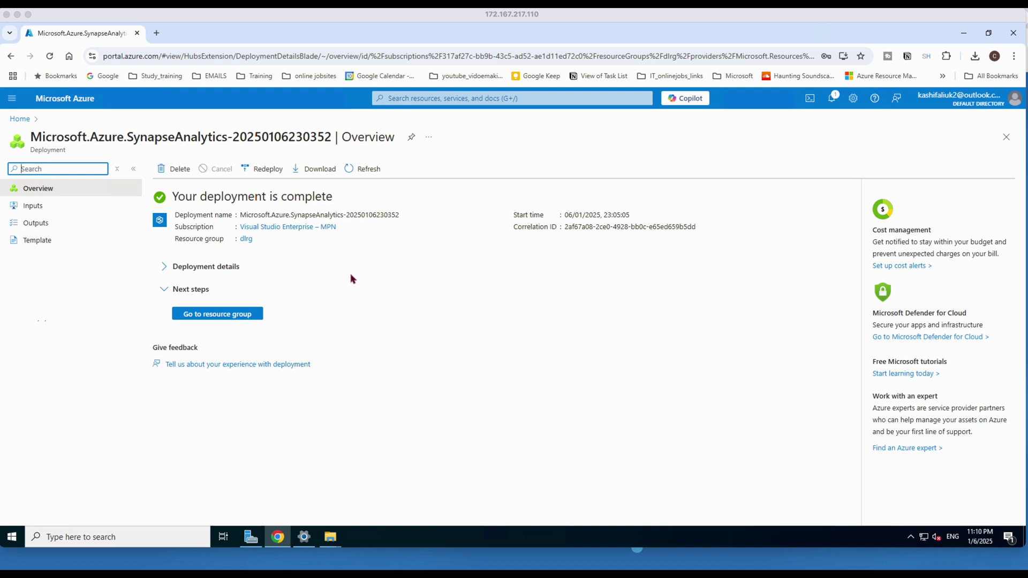
# From resource group dlrg, open dlworkspace and go to Analytics pools > SQL pools.
pyautogui.click(234, 316)
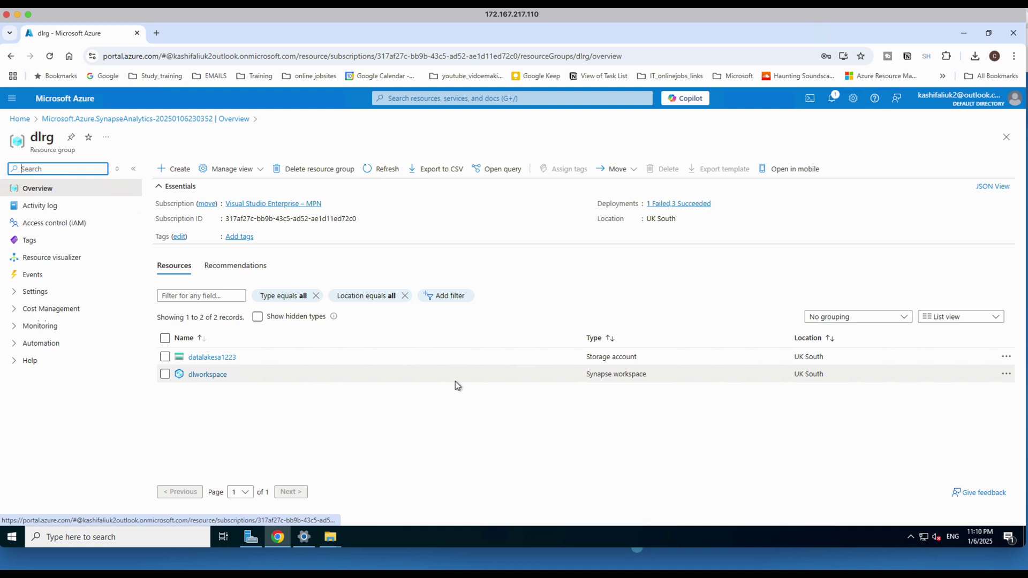
pyautogui.click(209, 374)
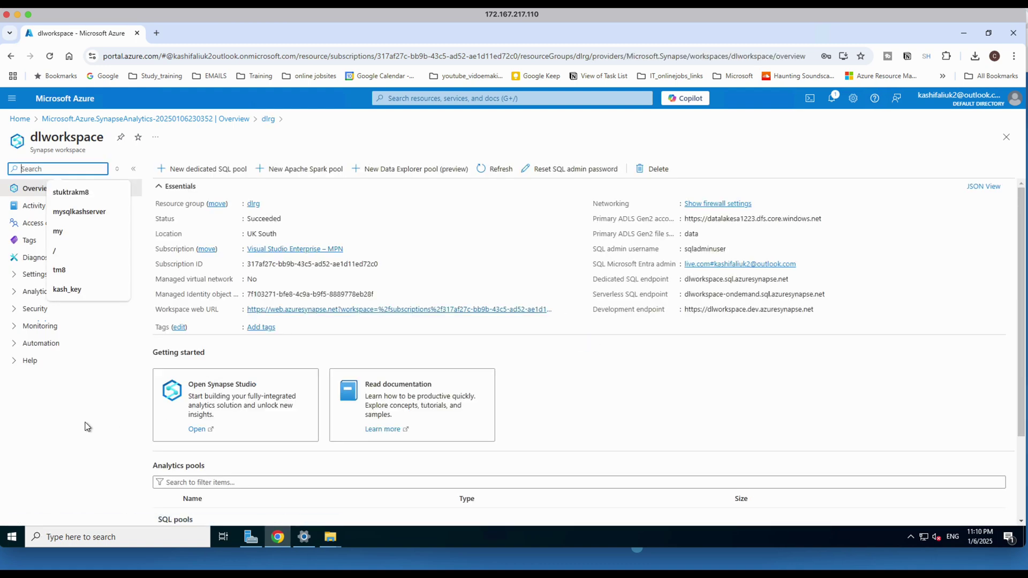
pyautogui.click(88, 427)
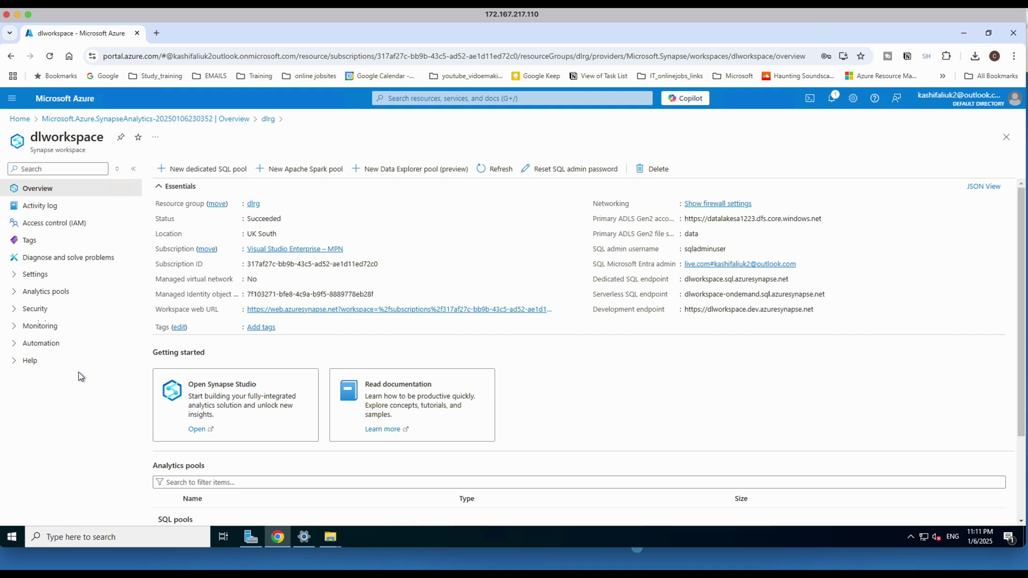
pyautogui.click(14, 274)
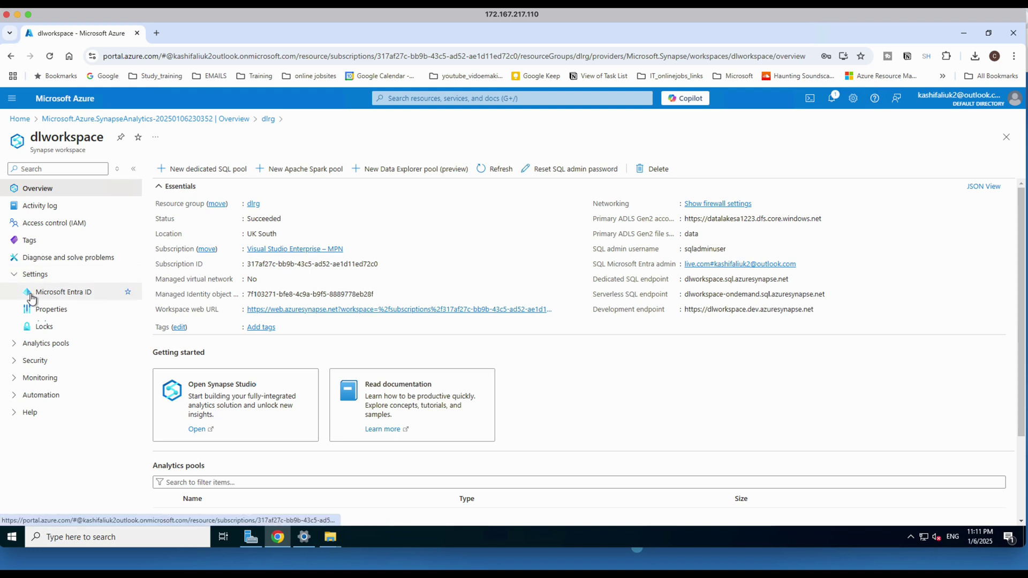
pyautogui.click(18, 346)
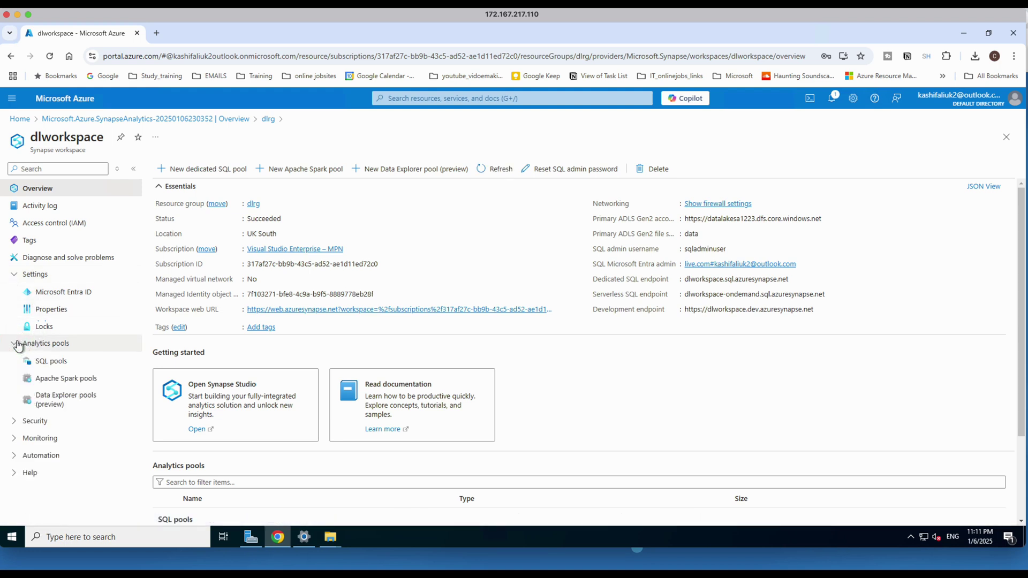
pyautogui.click(49, 363)
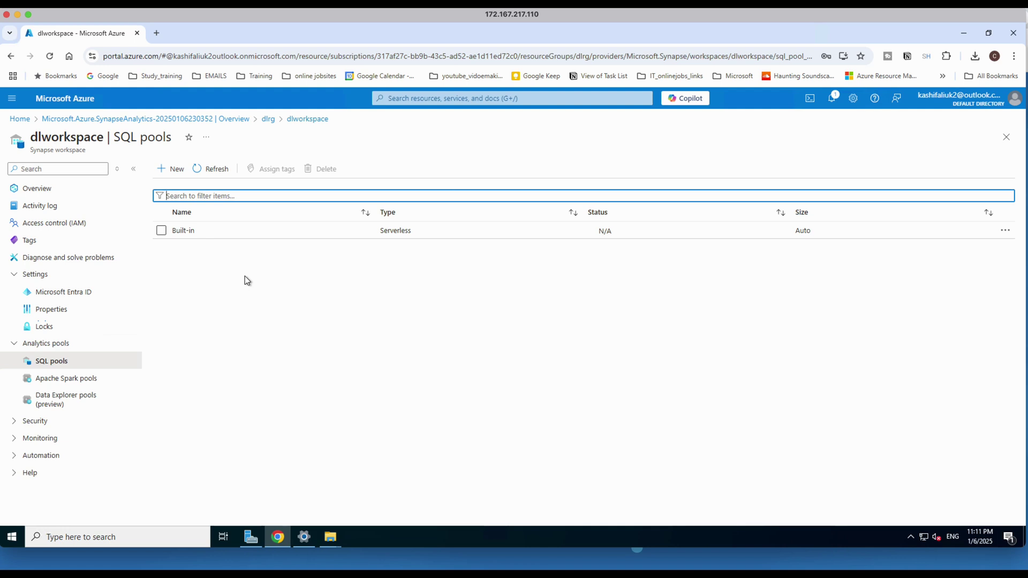
# Start a new dedicated SQL pool named sqlpool at performance level DW100c.
pyautogui.click(172, 171)
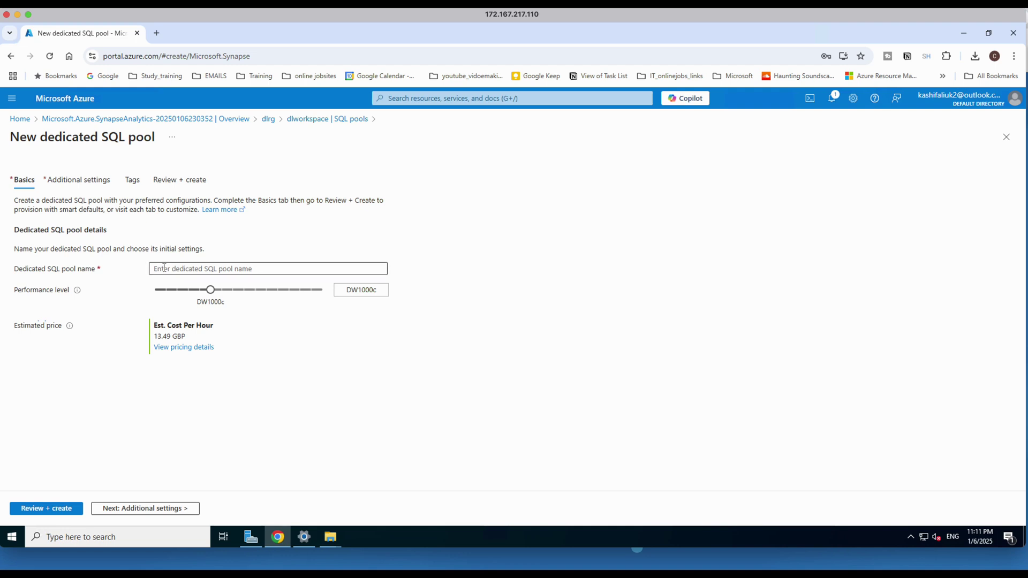
pyautogui.click(252, 269)
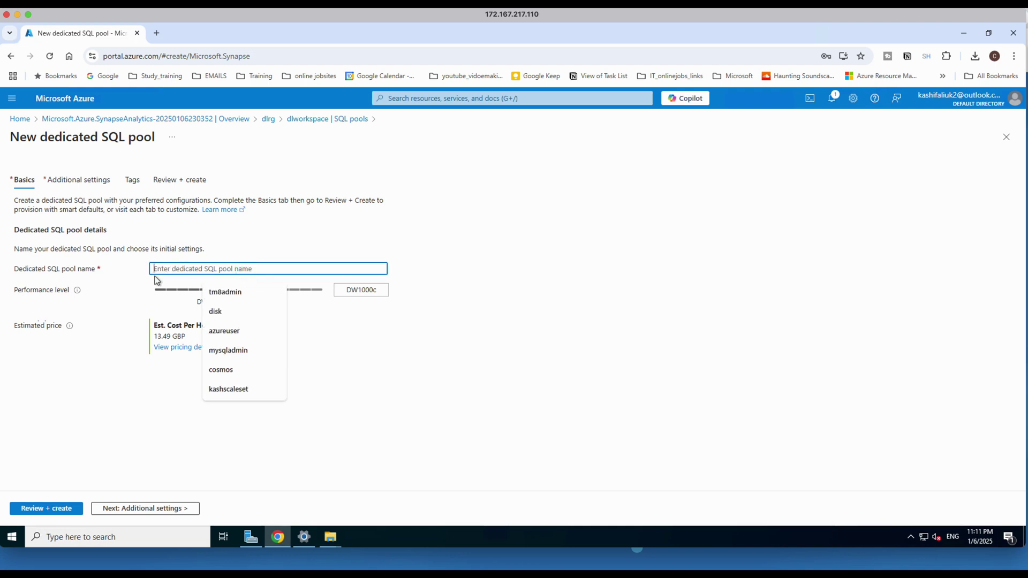
pyautogui.write('sqlpool')
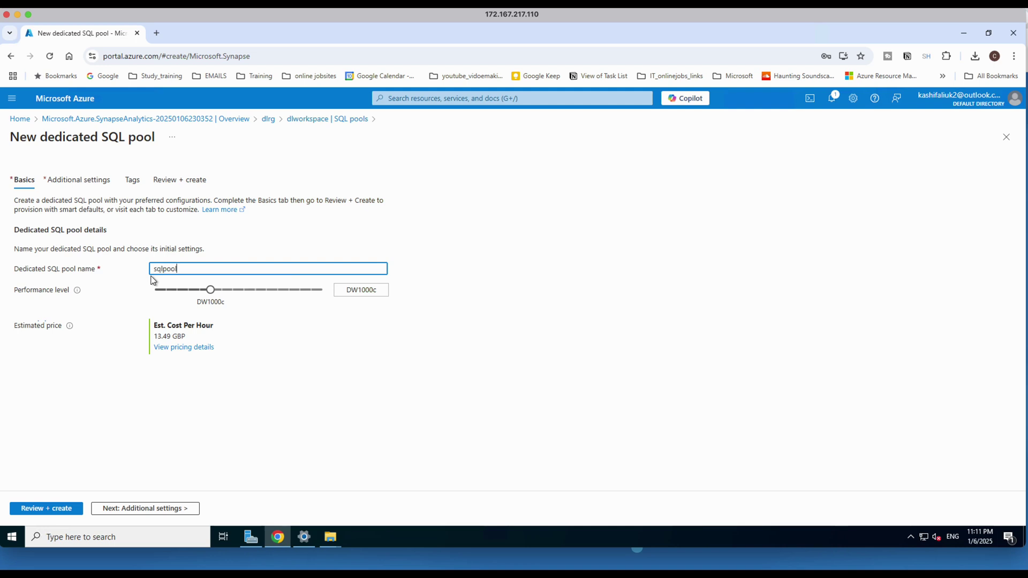
pyautogui.click(210, 289)
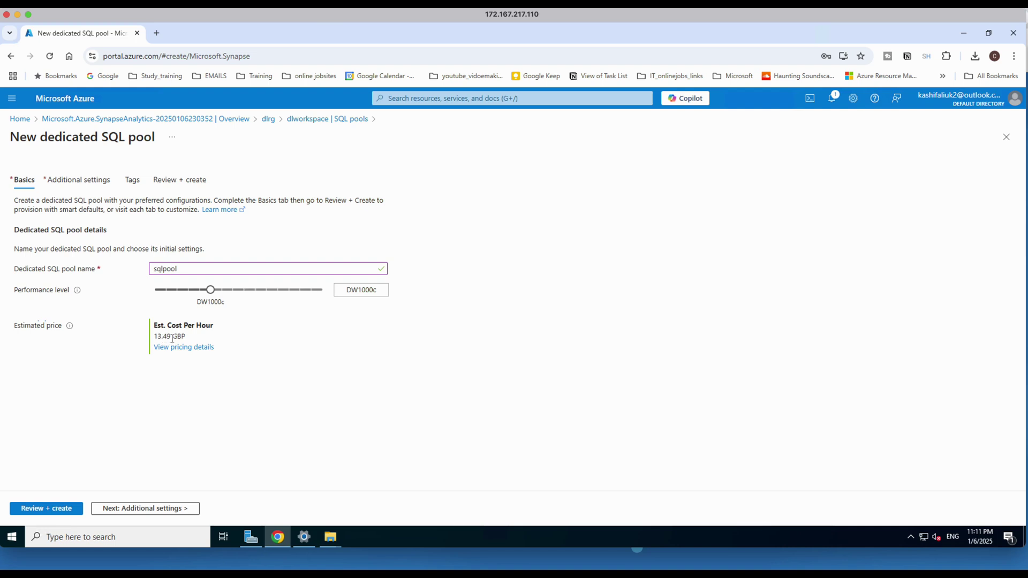
pyautogui.moveTo(209, 292); pyautogui.dragTo(154, 292)
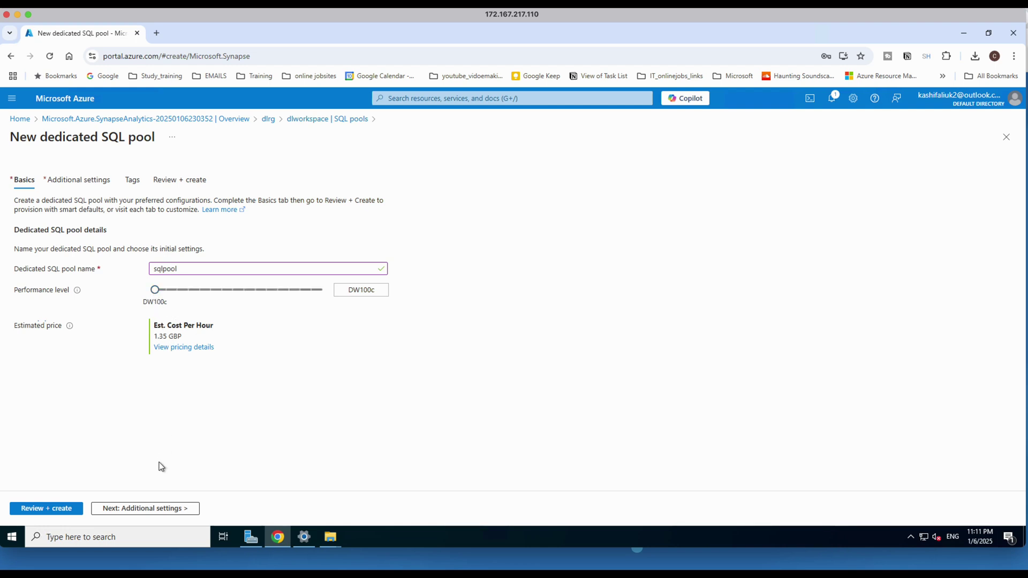
# Step through the remaining tabs to review and create the sqlpool pool.
pyautogui.click(138, 509)
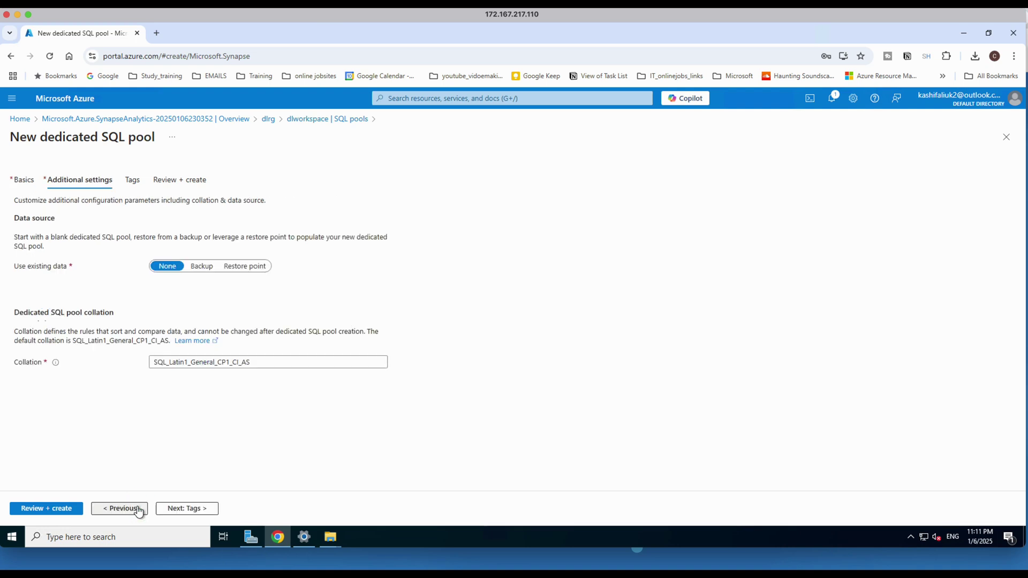
pyautogui.click(138, 509)
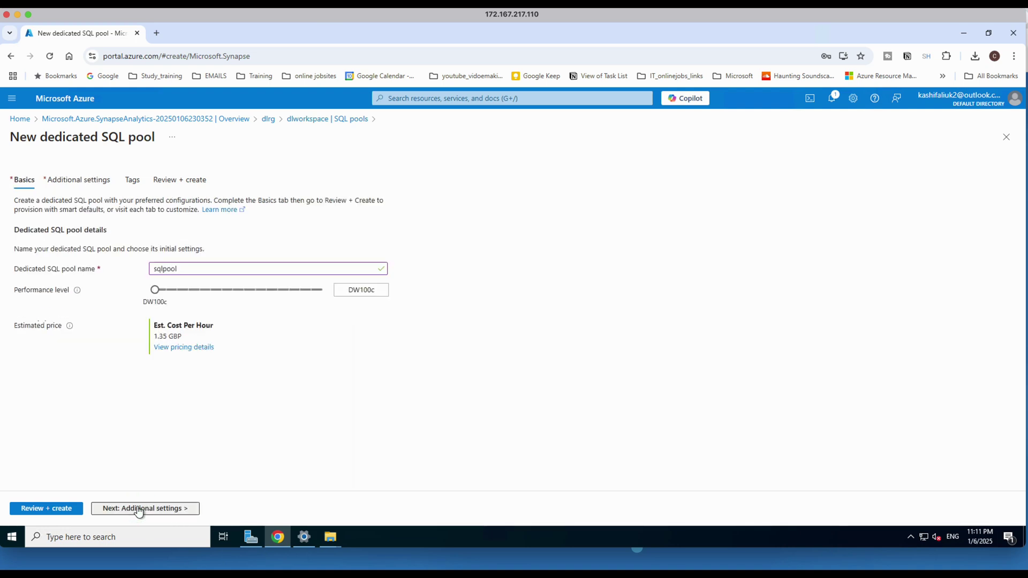
pyautogui.click(138, 509)
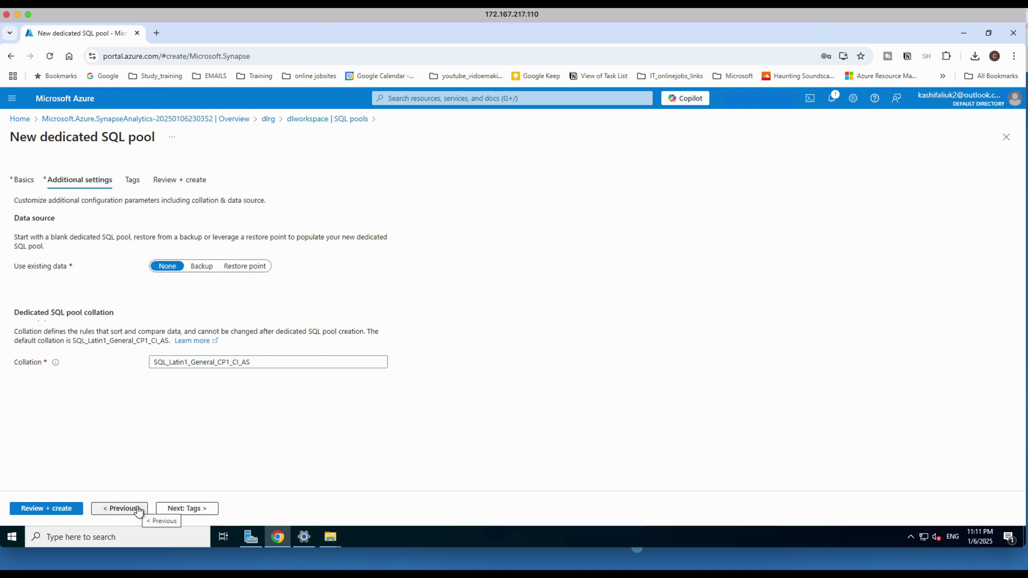
pyautogui.click(166, 510)
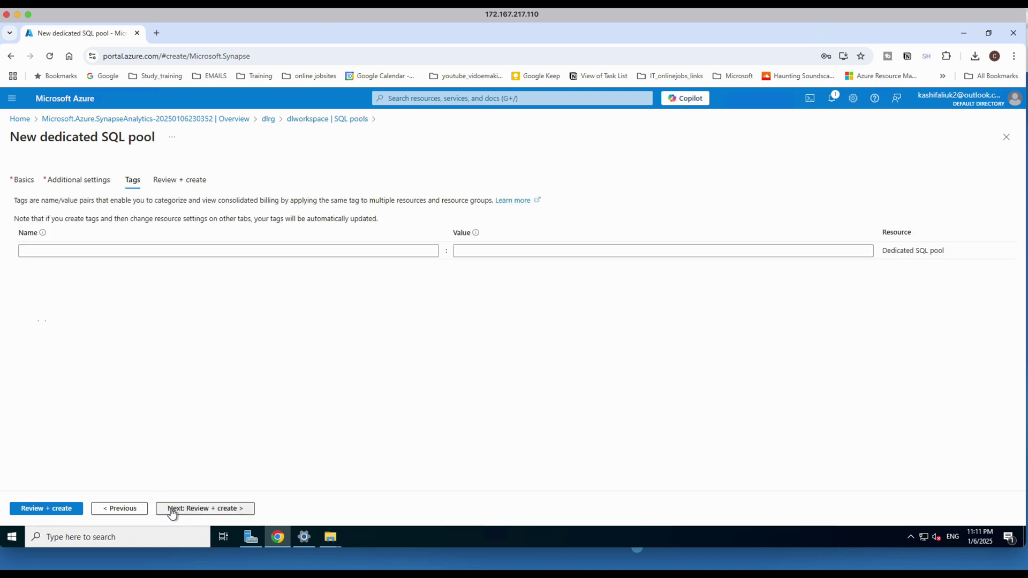
pyautogui.click(172, 510)
pyautogui.click(35, 509)
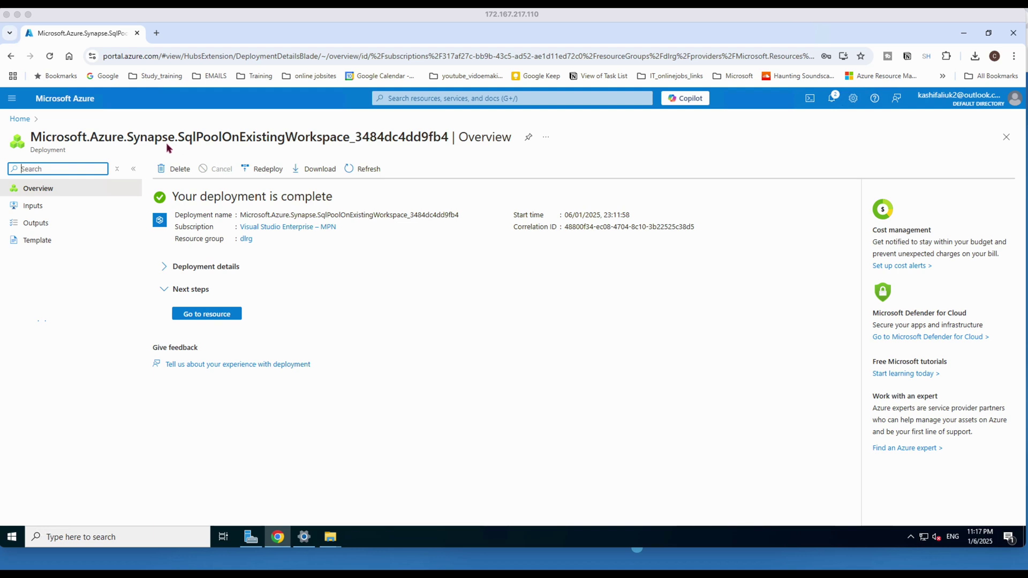
# Go to the dlworkspace resource and launch Synapse Studio from its Open card.
pyautogui.click(207, 314)
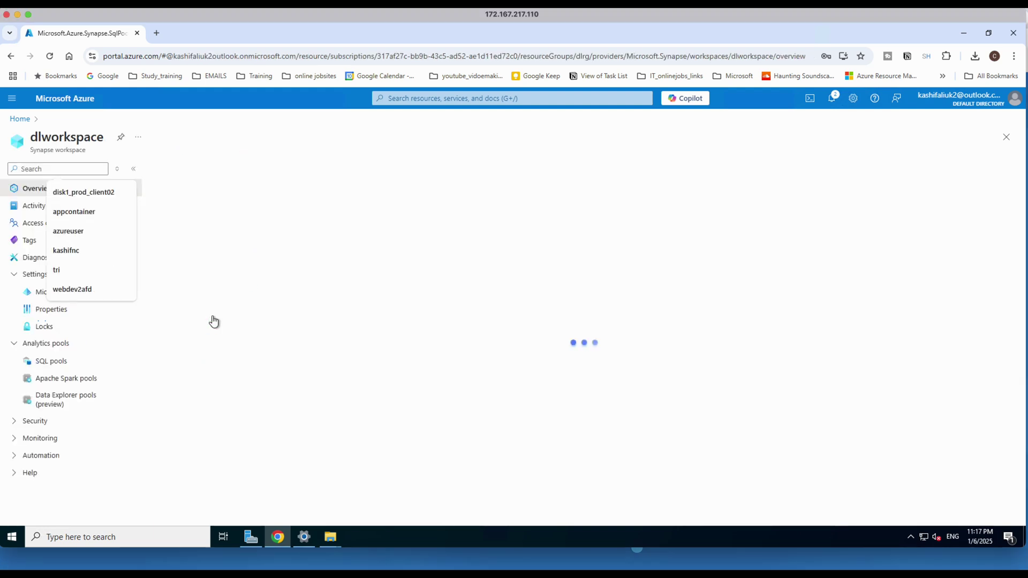
pyautogui.doubleClick(669, 412)
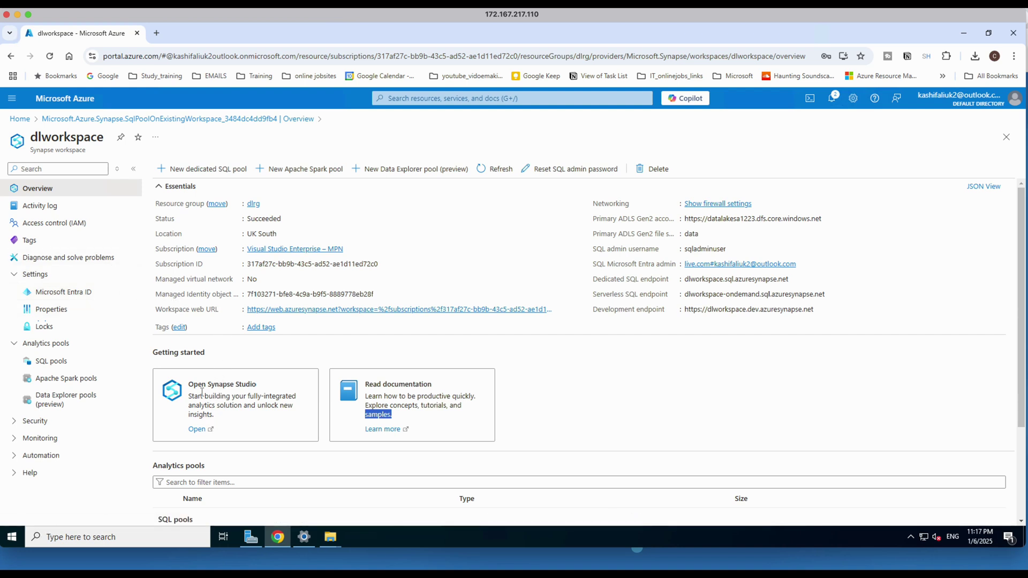
pyautogui.click(197, 430)
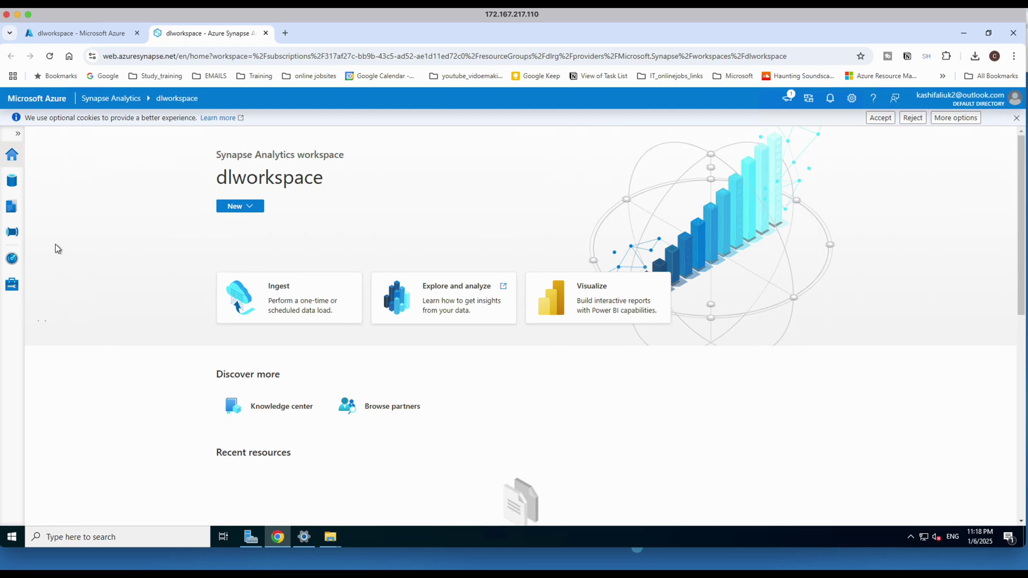
# In the Data hub, expand SQL database > sqlpool to list its tables.
pyautogui.click(14, 162)
pyautogui.click(17, 183)
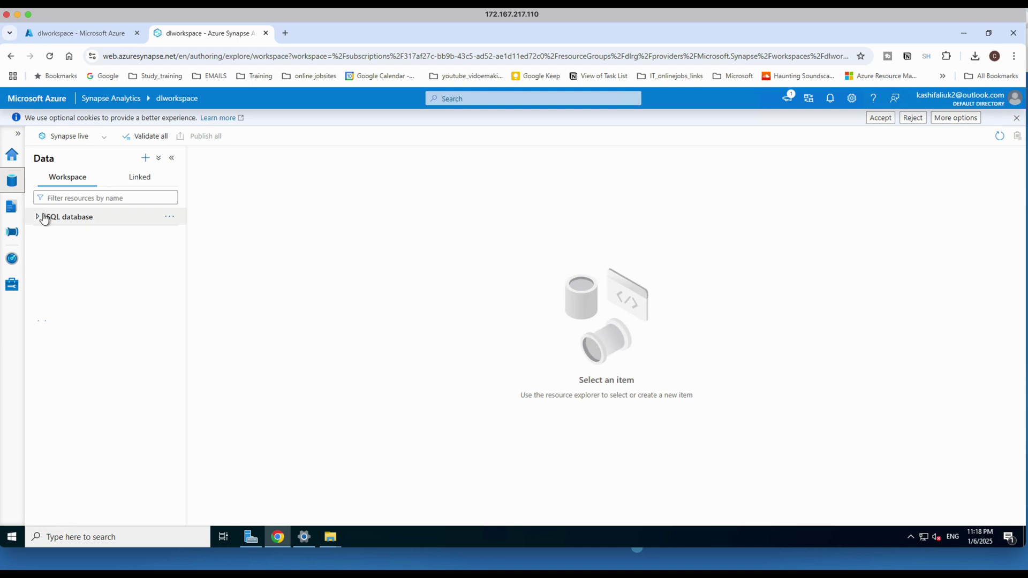
pyautogui.click(40, 218)
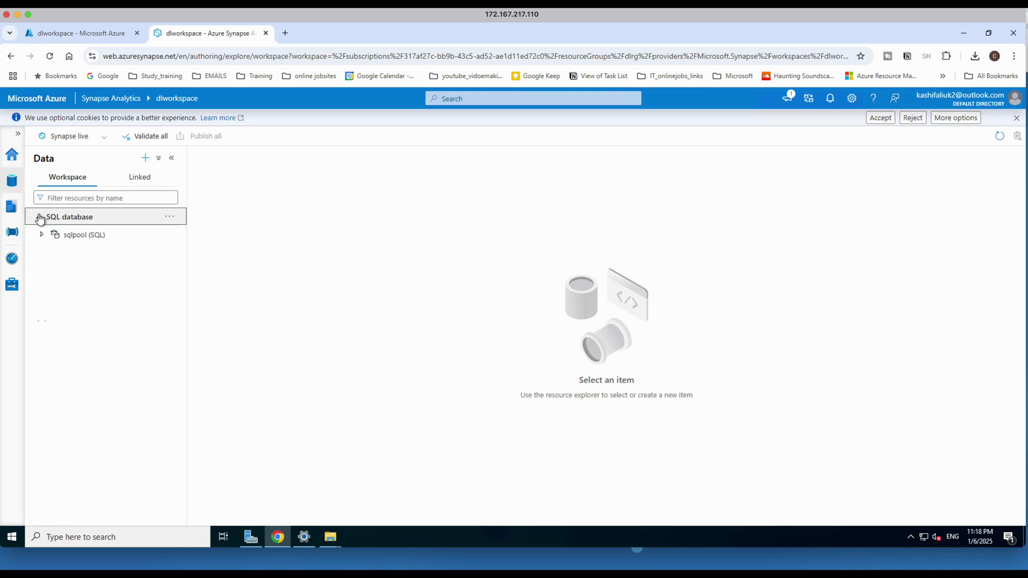
pyautogui.click(42, 236)
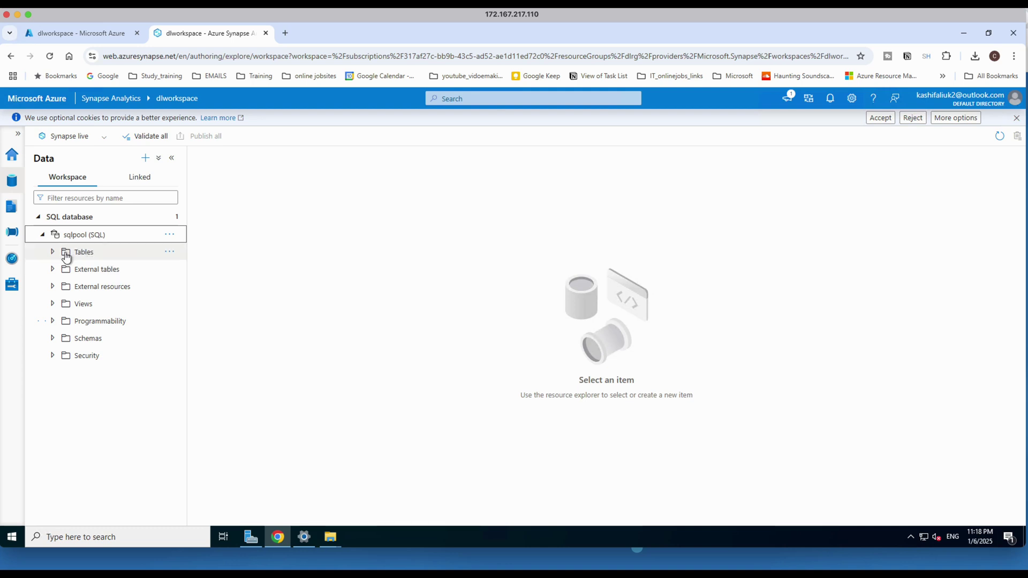
pyautogui.click(53, 252)
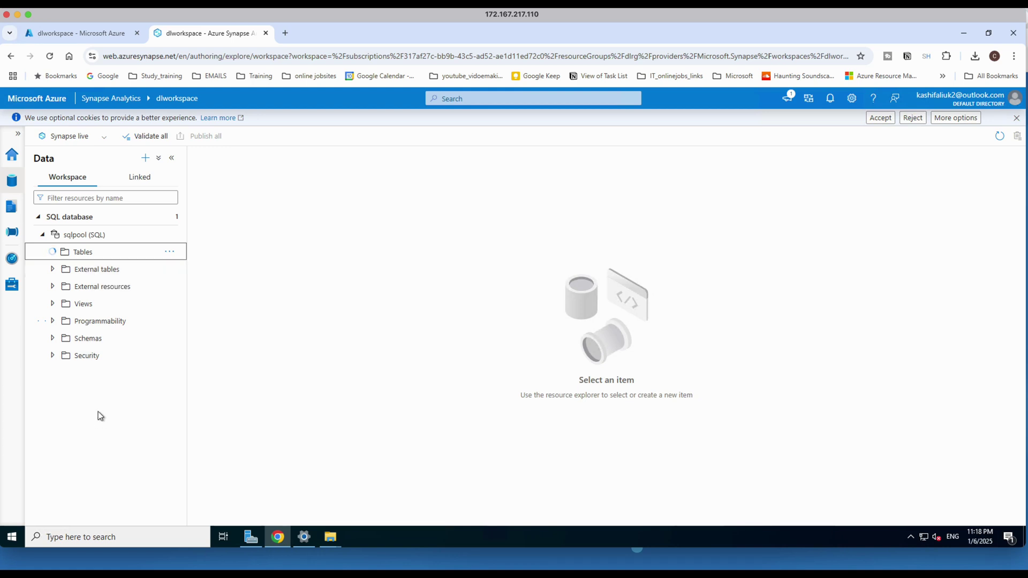
# Choose Integration dataset from the Data hub's add-new-resource menu.
pyautogui.click(159, 161)
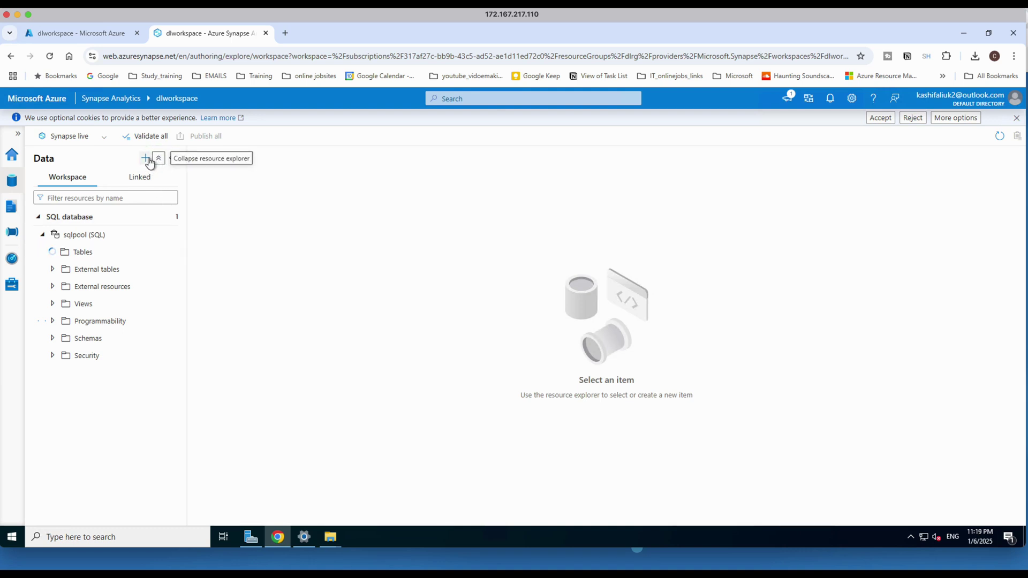
pyautogui.click(145, 159)
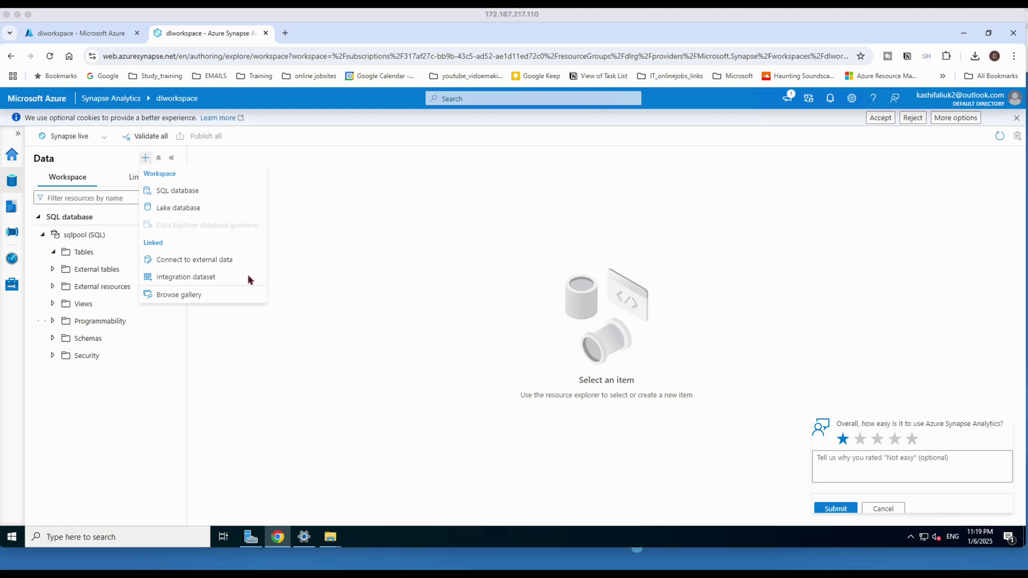
pyautogui.click(276, 338)
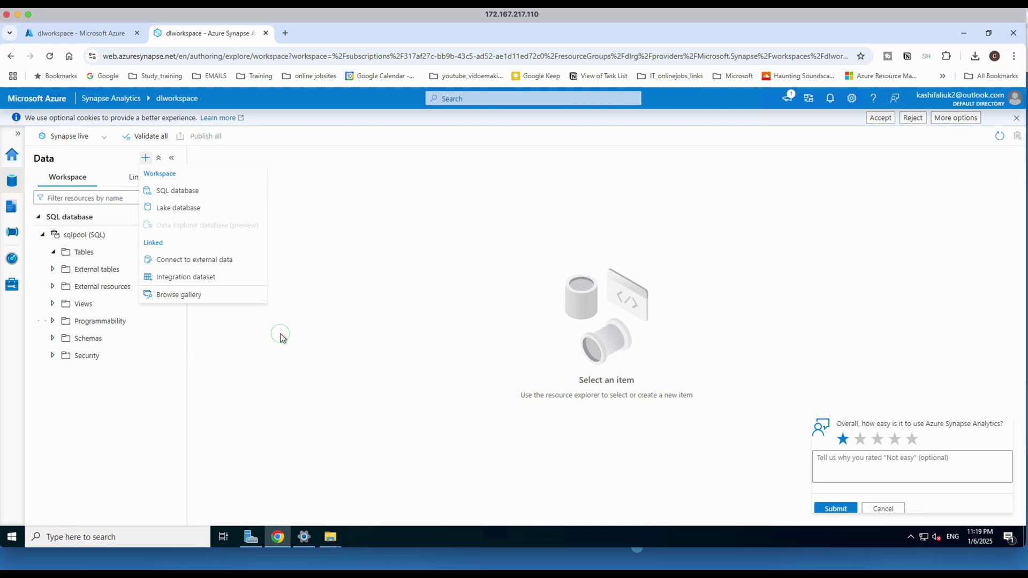
pyautogui.click(144, 160)
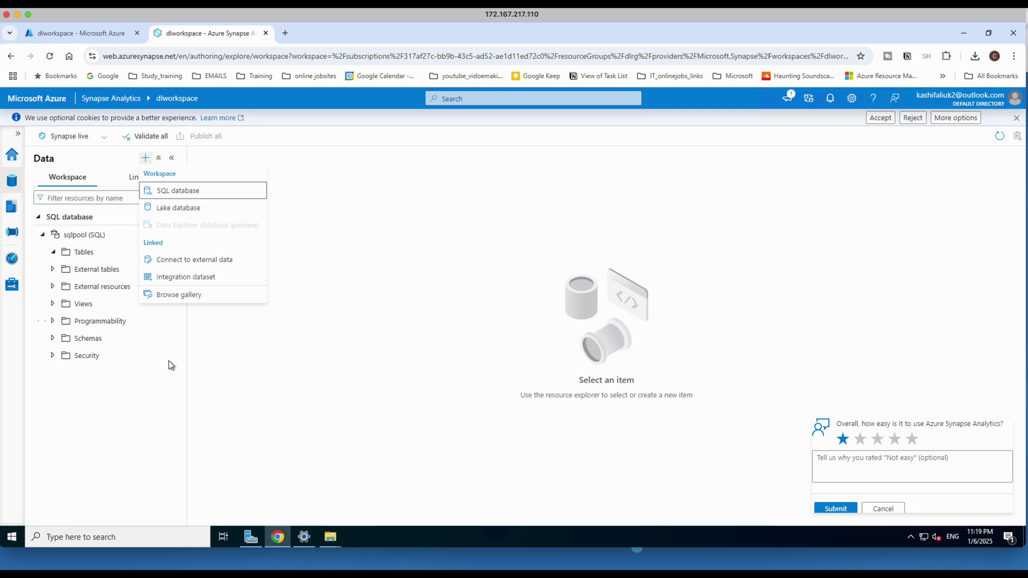
pyautogui.click(178, 282)
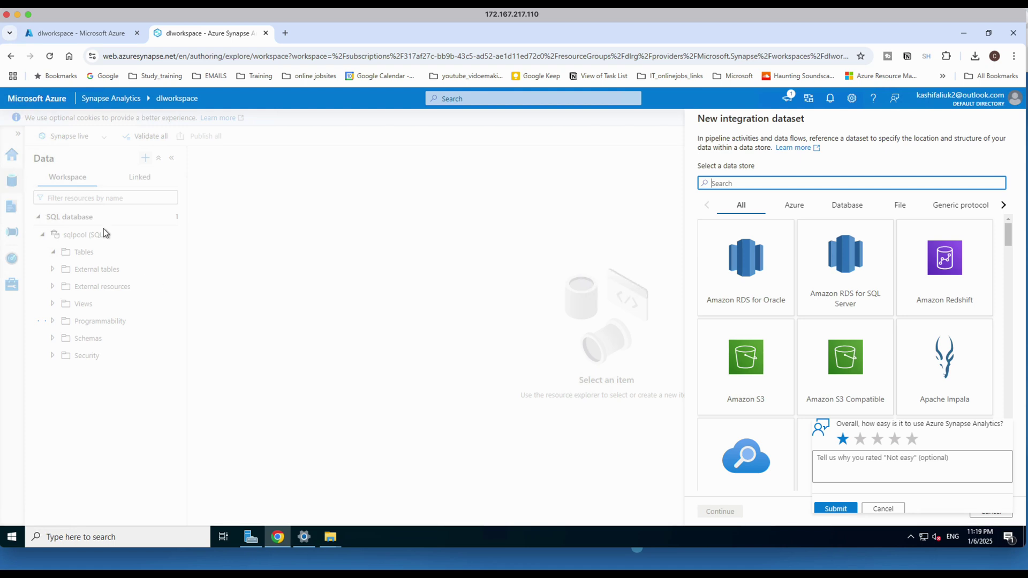
# Collapse the feedback comment box and reload the Synapse Studio page.
pyautogui.click(883, 509)
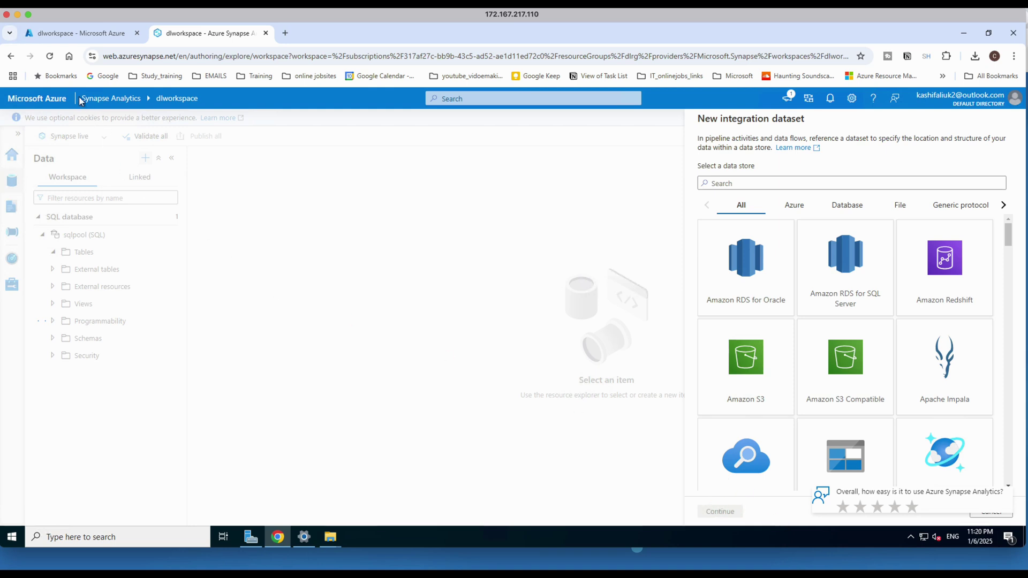
pyautogui.click(51, 58)
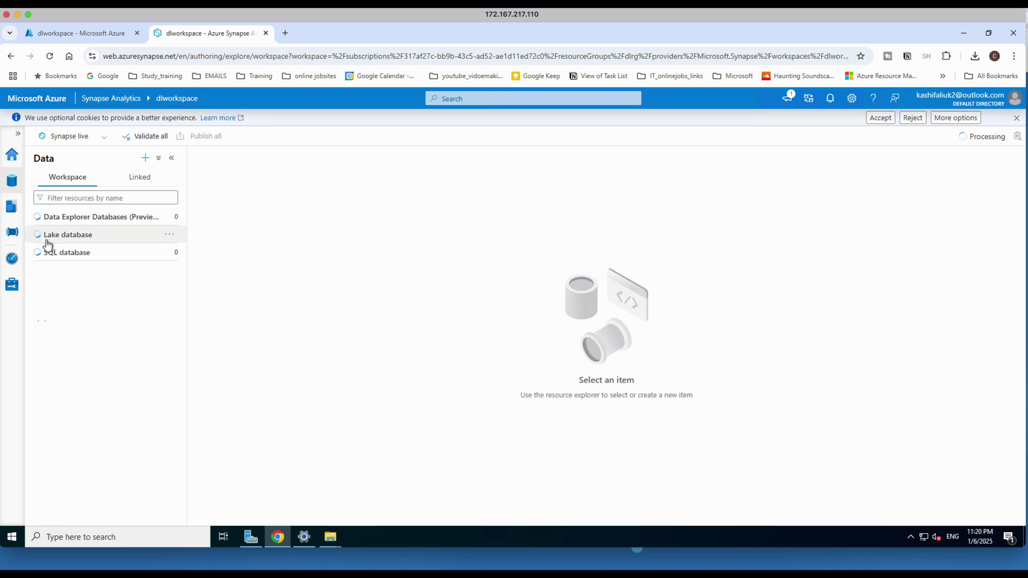
# Launch the Copy Data tool from the Integrate hub's add-new-resource menu.
pyautogui.click(12, 235)
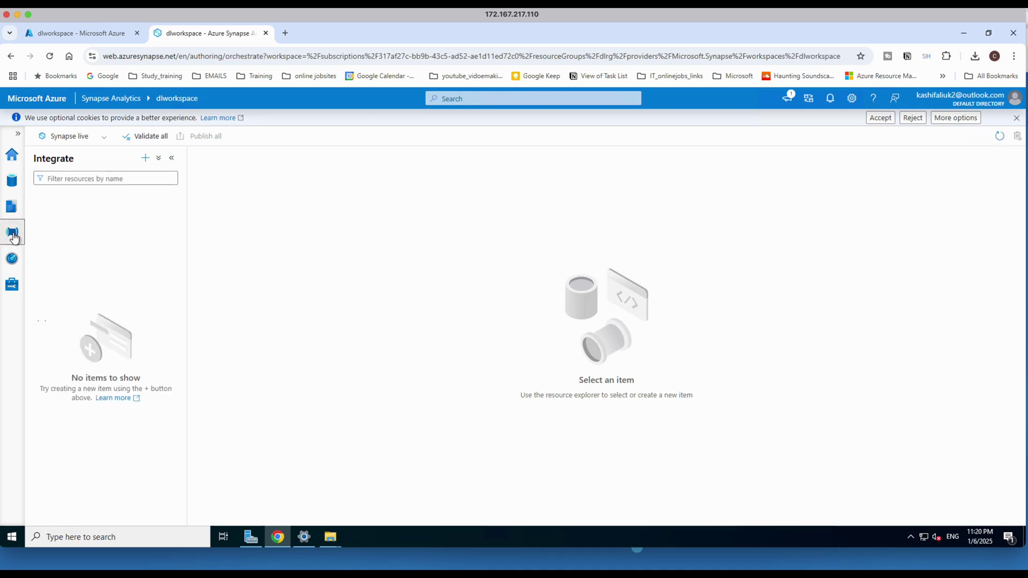
pyautogui.click(145, 160)
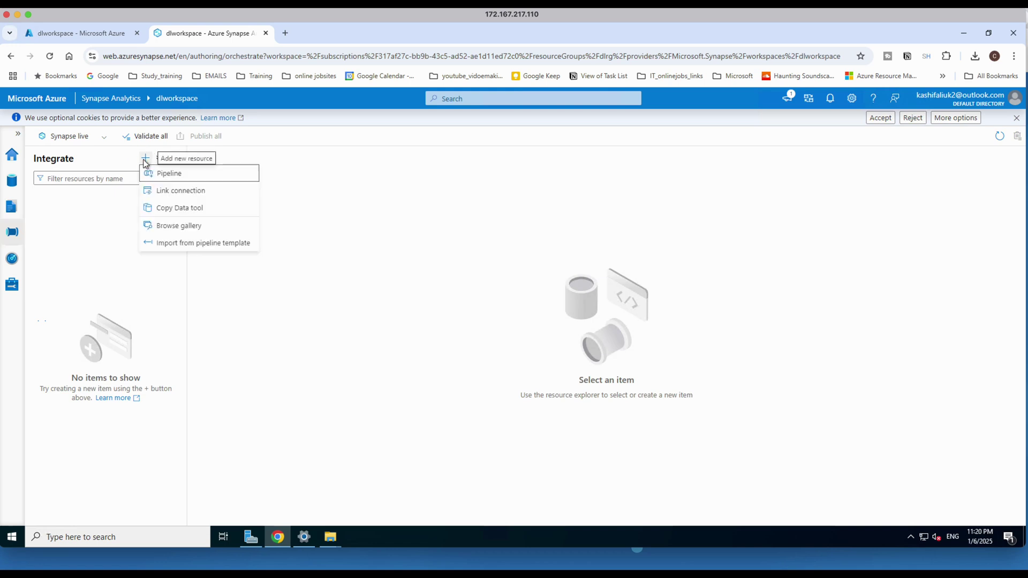
pyautogui.click(166, 214)
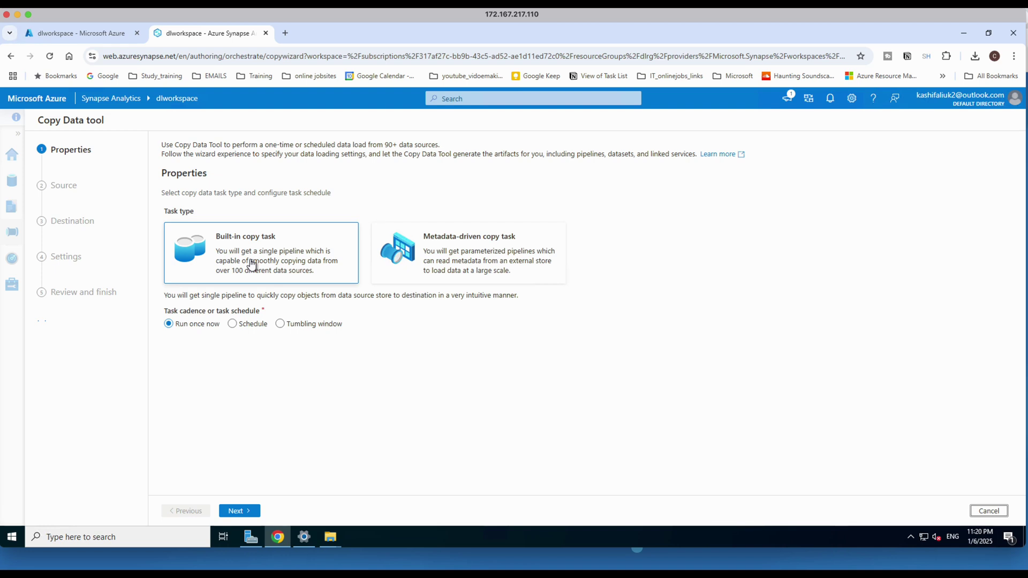
# Keep Built-in copy task and Run once now, then pick dlworkspace-WorkspaceDefaultStorage as source connection.
pyautogui.click(242, 509)
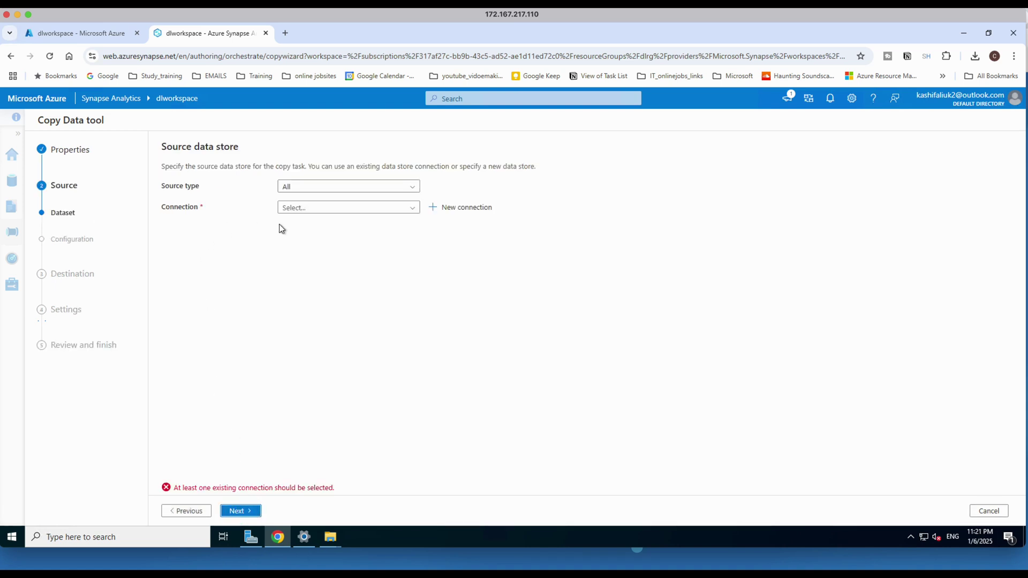
pyautogui.click(413, 209)
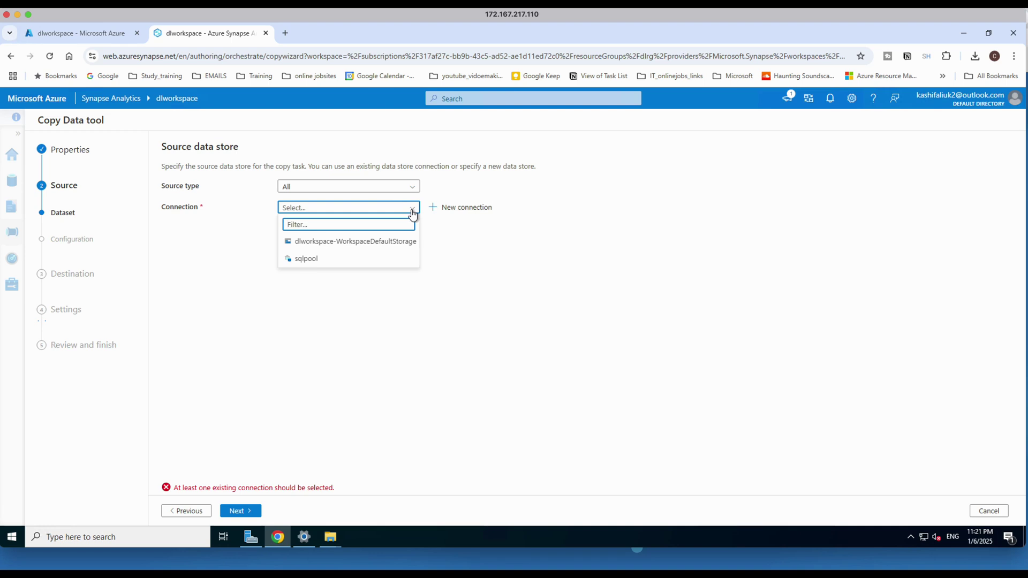
pyautogui.moveTo(360, 245)
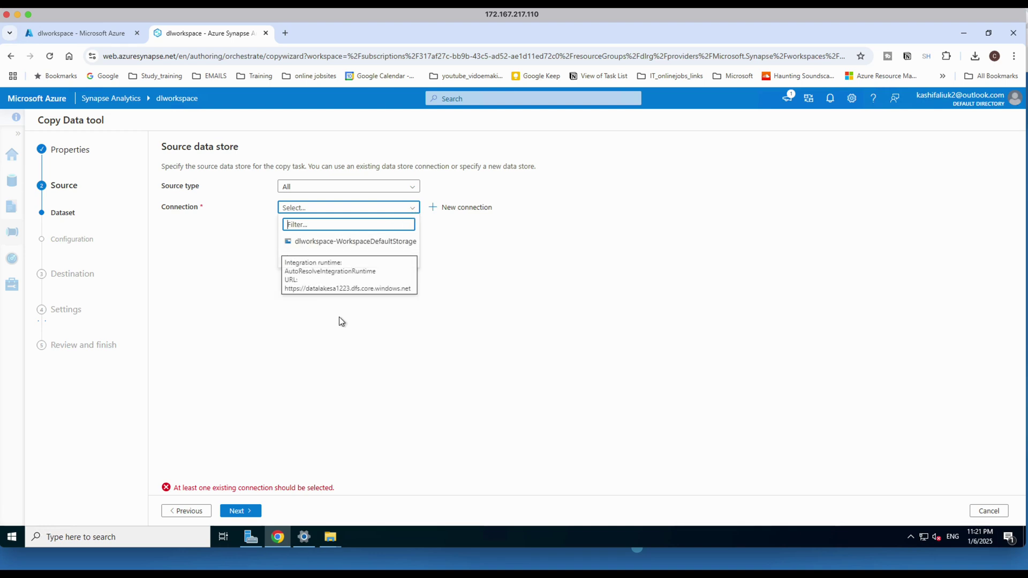
pyautogui.click(339, 244)
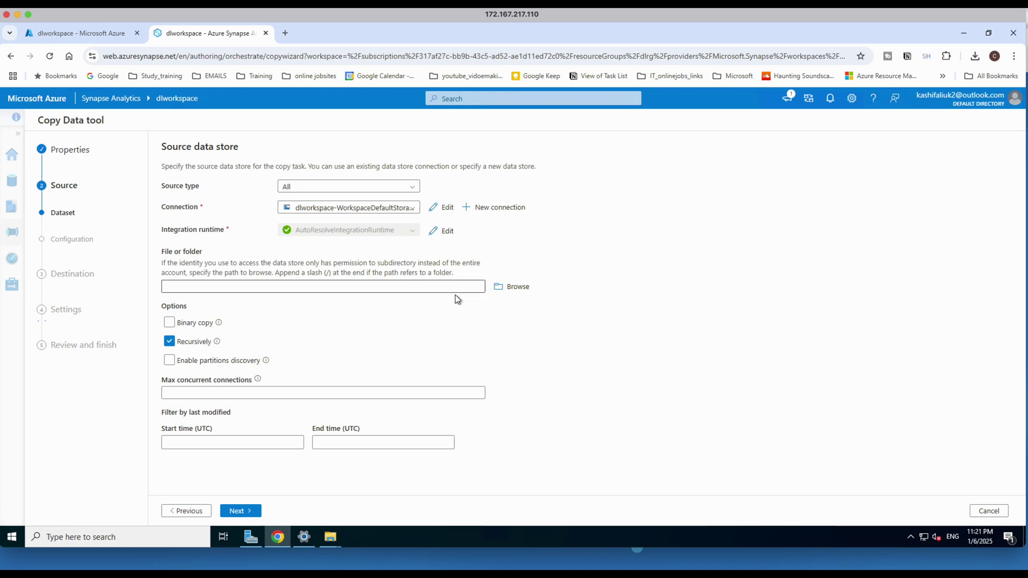
# Browse to data/Log.csv and confirm it as the source file.
pyautogui.click(513, 288)
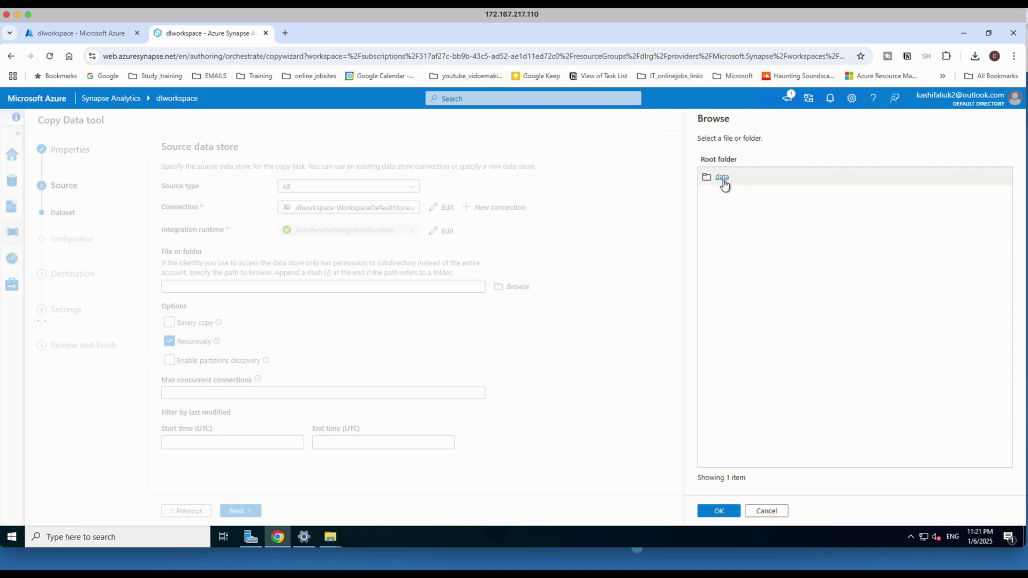
pyautogui.click(723, 179)
pyautogui.click(730, 182)
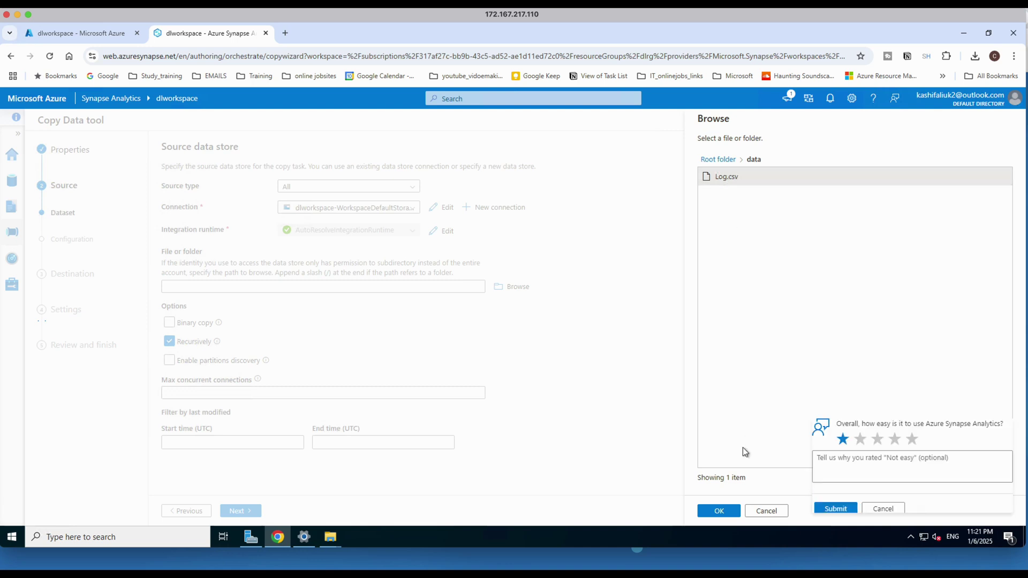
pyautogui.click(727, 512)
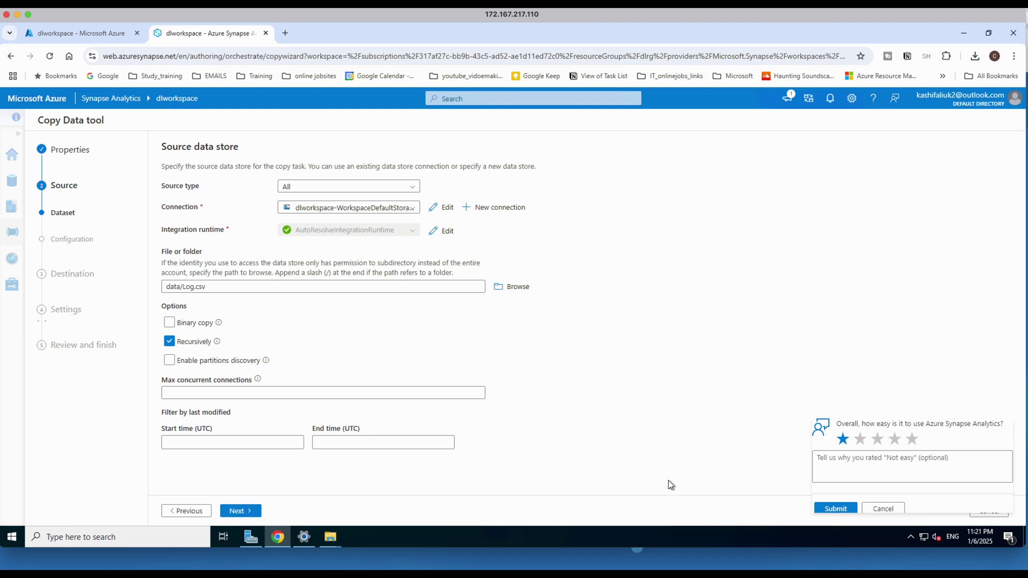
# Keep Log.csv as DelimitedText with a comma delimiter and first row as header.
pyautogui.click(241, 511)
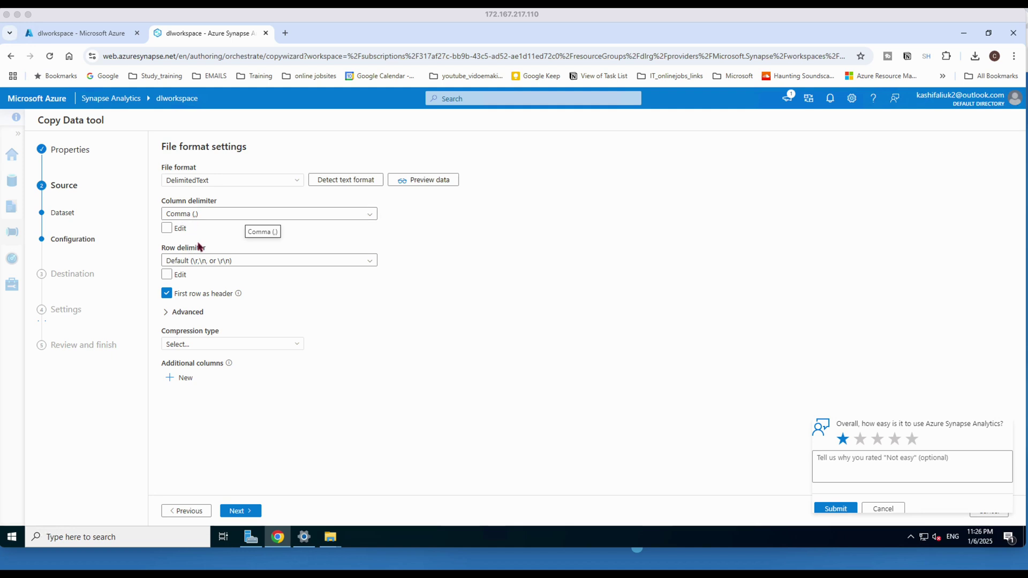
pyautogui.click(180, 231)
pyautogui.click(181, 230)
# Preview the Log.csv rows, then continue to the destination step.
pyautogui.click(413, 180)
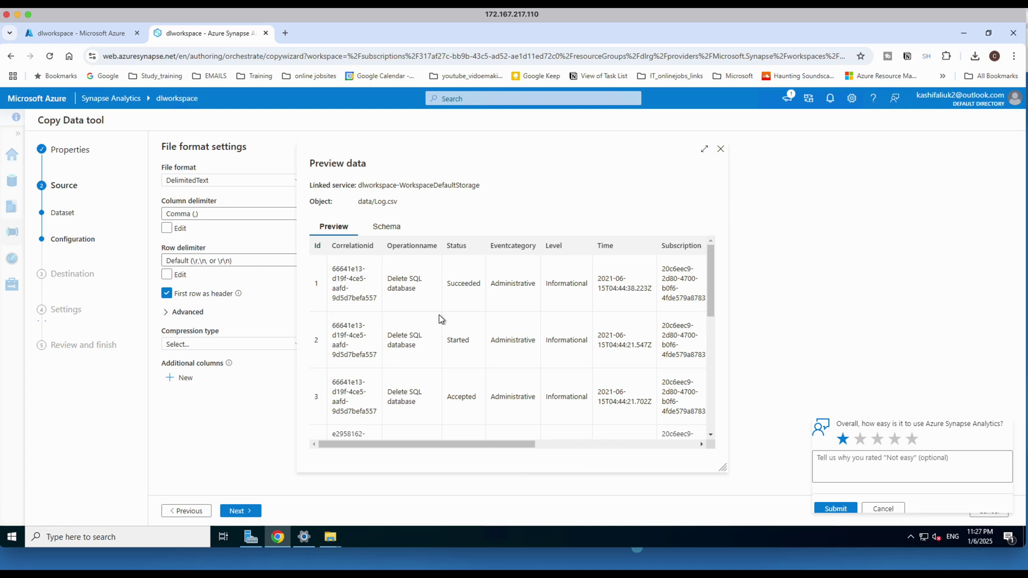
pyautogui.click(721, 150)
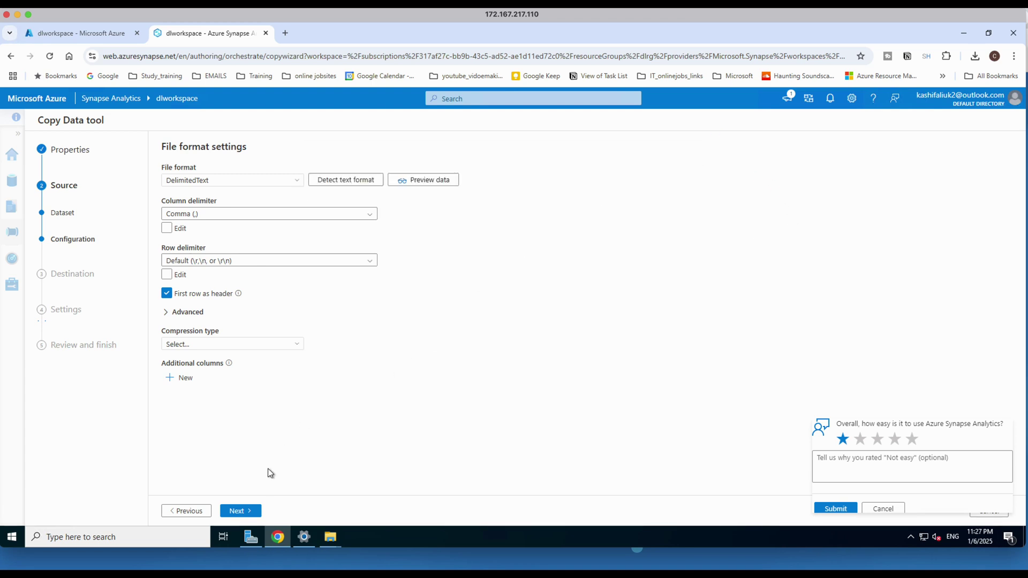
pyautogui.click(249, 513)
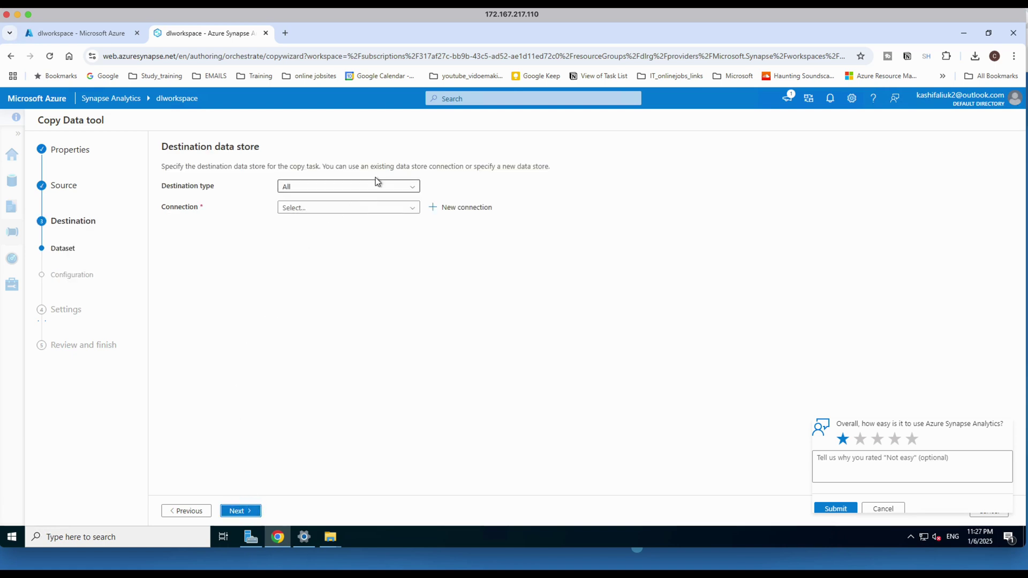
# Look through the destination store types and a new connection, then cancel without creating one.
pyautogui.click(399, 188)
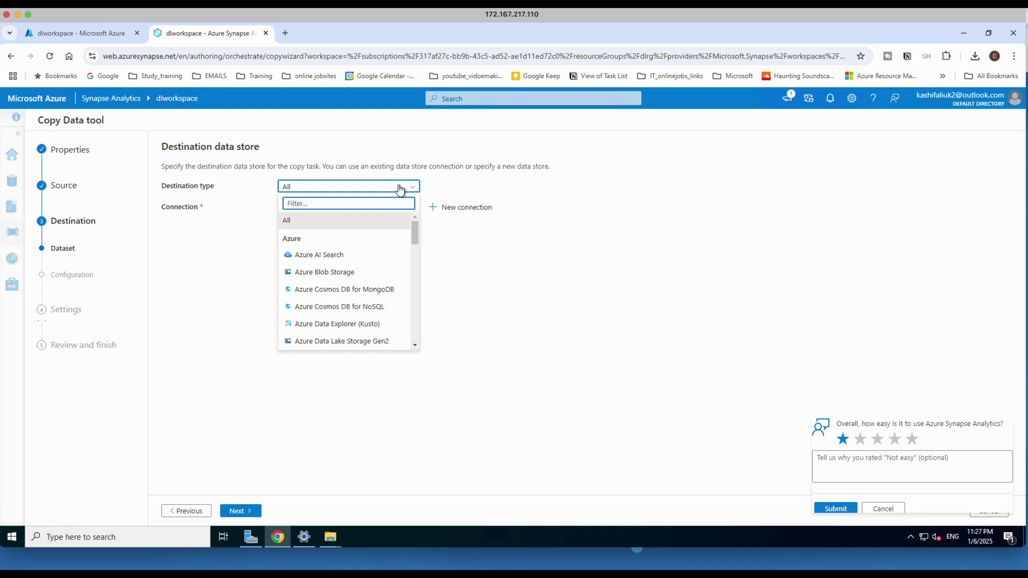
pyautogui.click(399, 189)
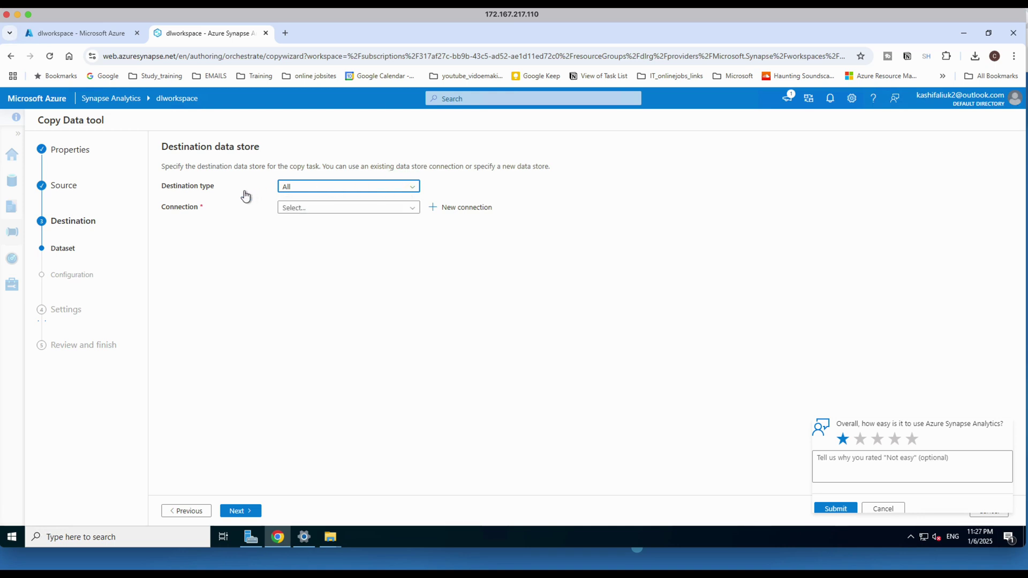
pyautogui.click(412, 208)
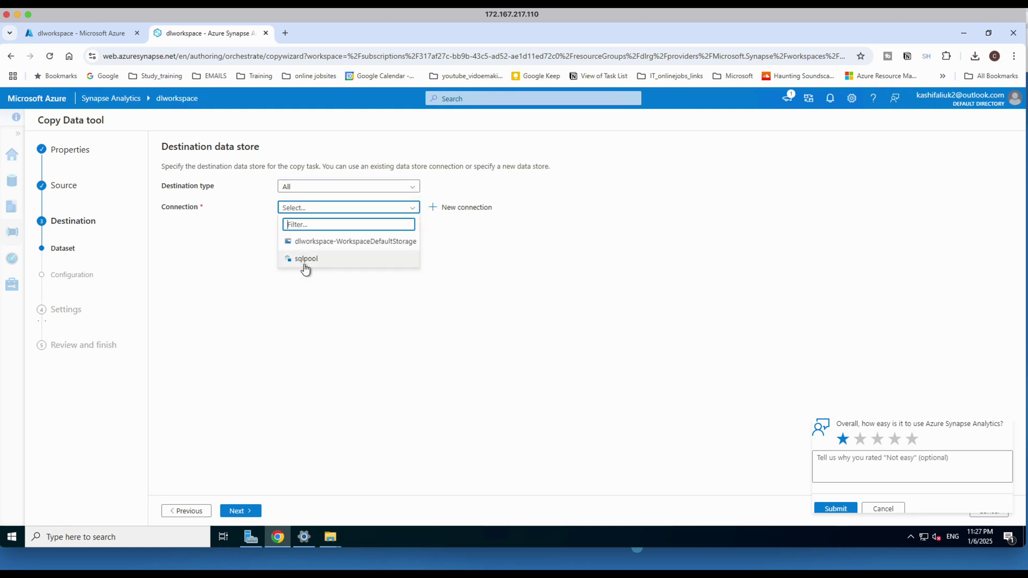
pyautogui.click(466, 208)
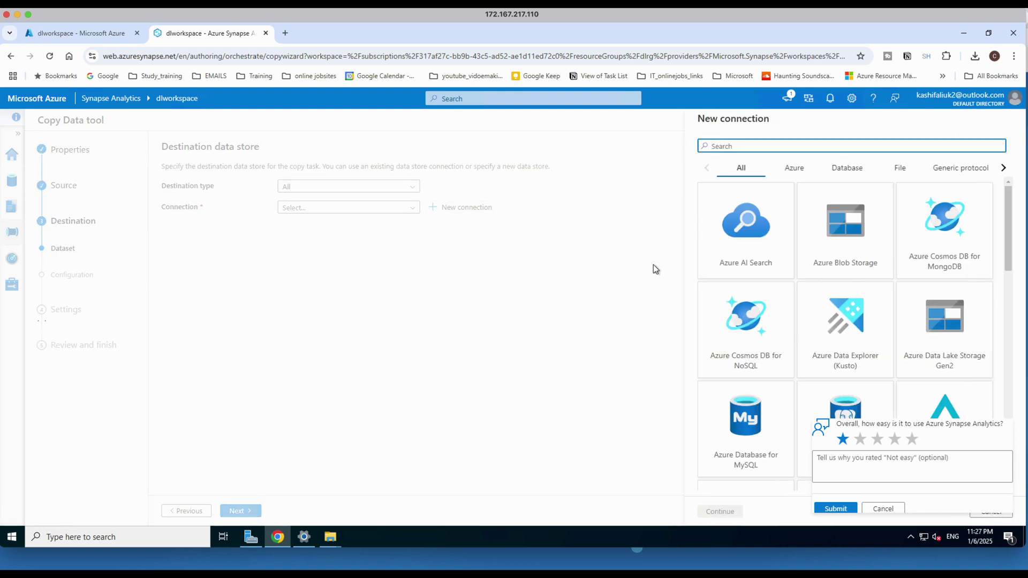
pyautogui.scroll(-1, 919, 274)
pyautogui.scroll(-4, 920, 273)
pyautogui.scroll(-4, 862, 293)
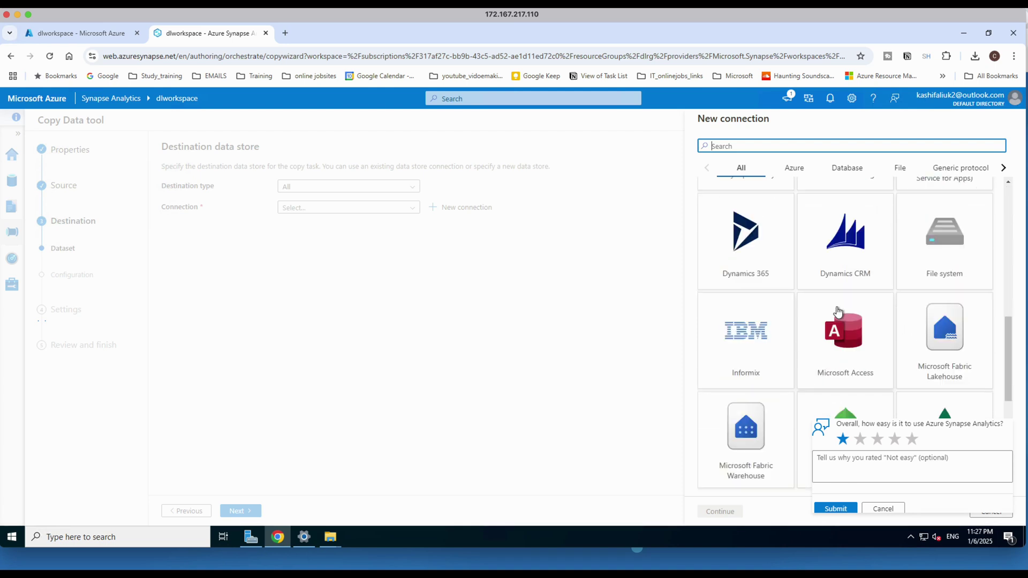
pyautogui.scroll(-3, 839, 311)
pyautogui.scroll(6, 839, 310)
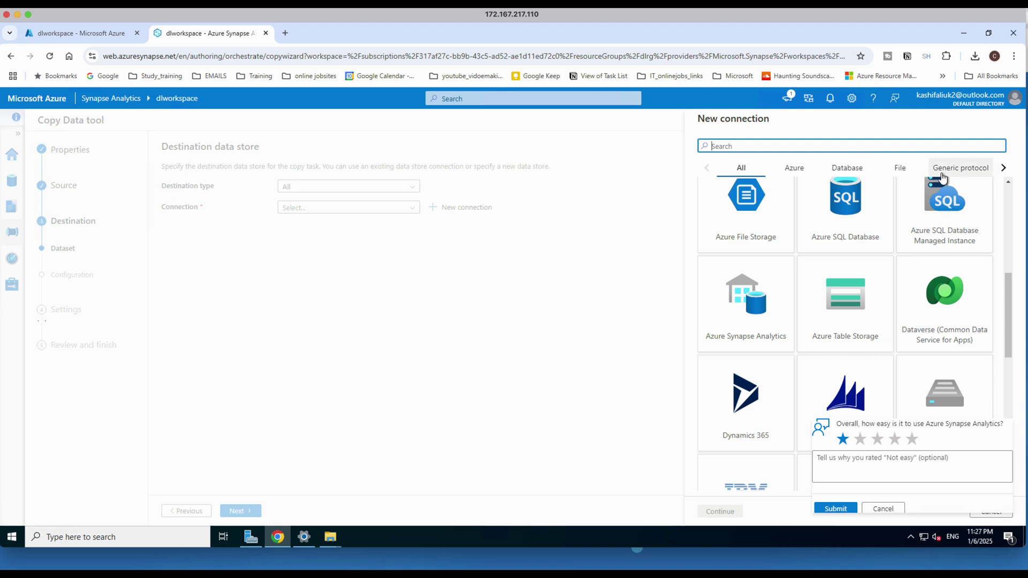
pyautogui.scroll(-2, 875, 363)
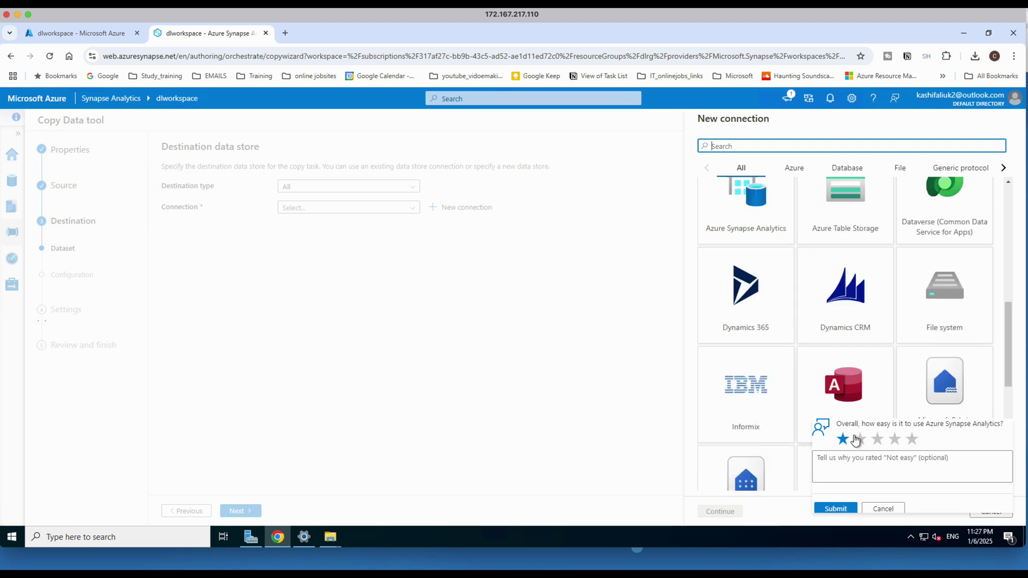
pyautogui.click(885, 510)
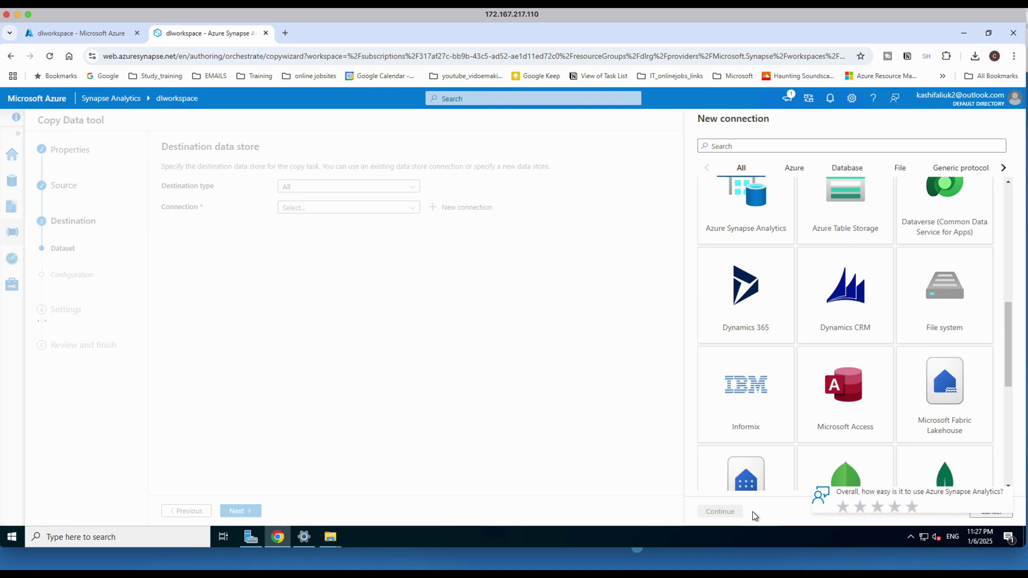
pyautogui.scroll(-3, 932, 482)
pyautogui.click(988, 515)
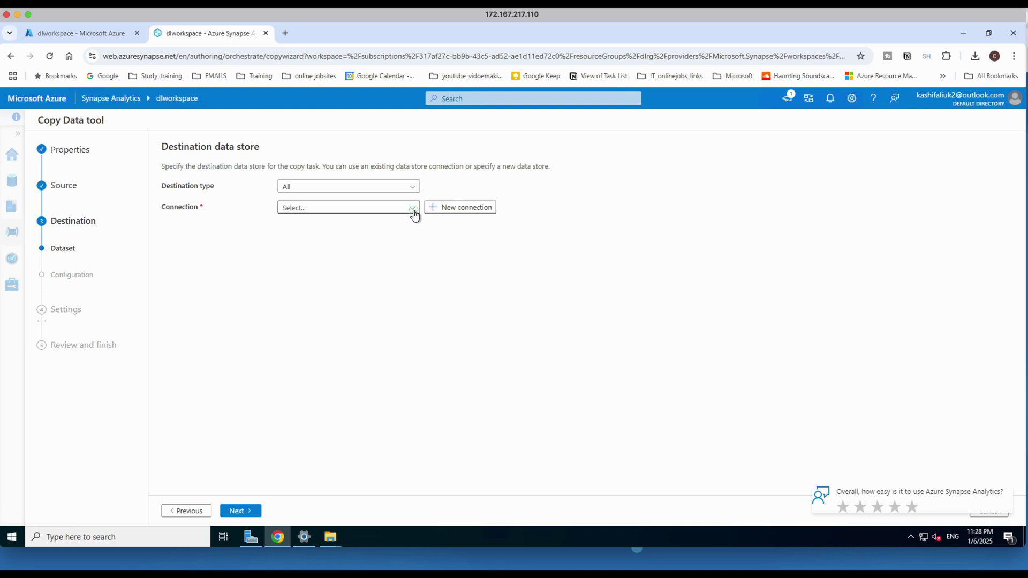
# Target the sqlpool connection and skip column mapping for all tables.
pyautogui.click(413, 209)
pyautogui.click(313, 258)
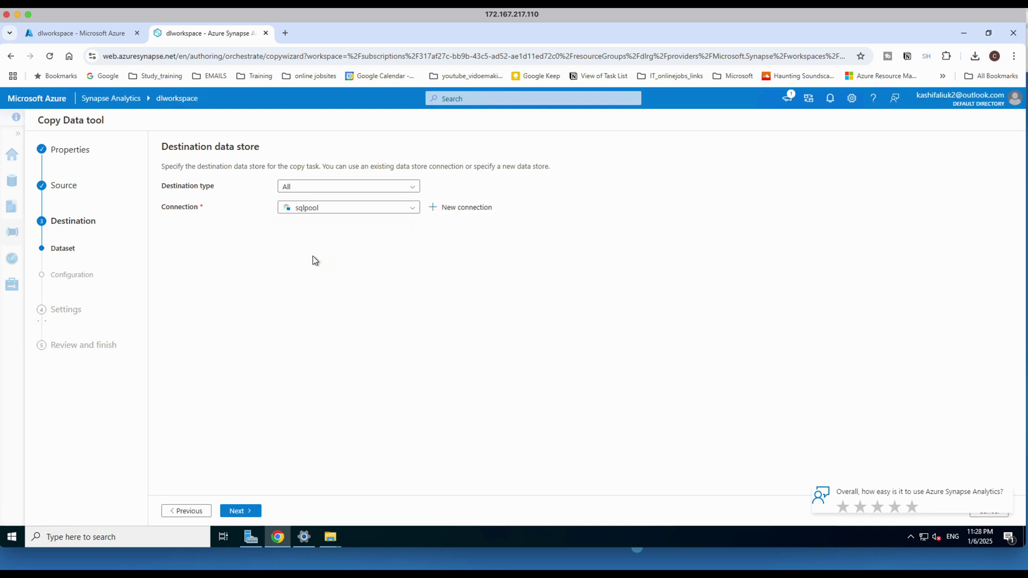
pyautogui.click(236, 512)
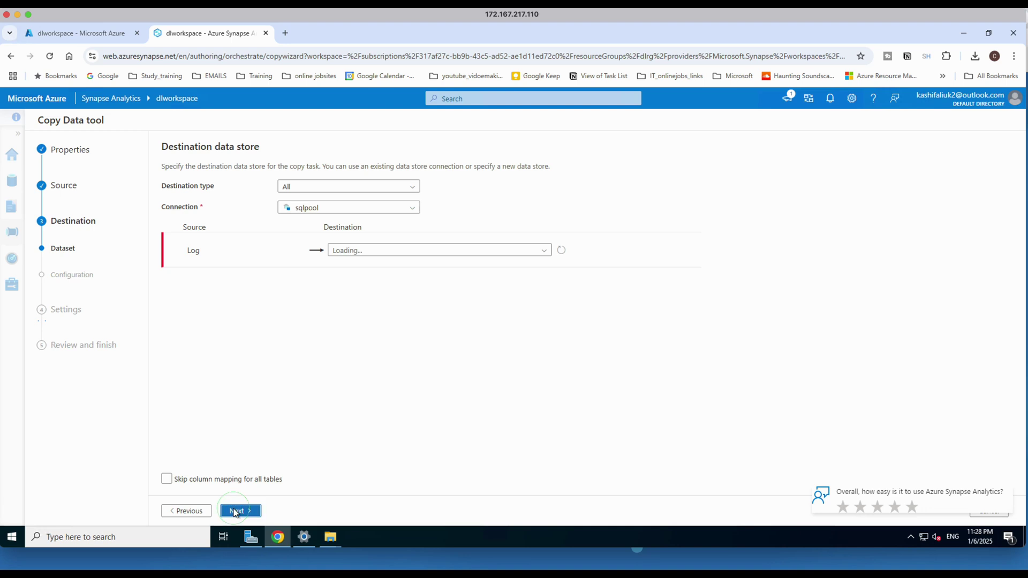
pyautogui.click(195, 511)
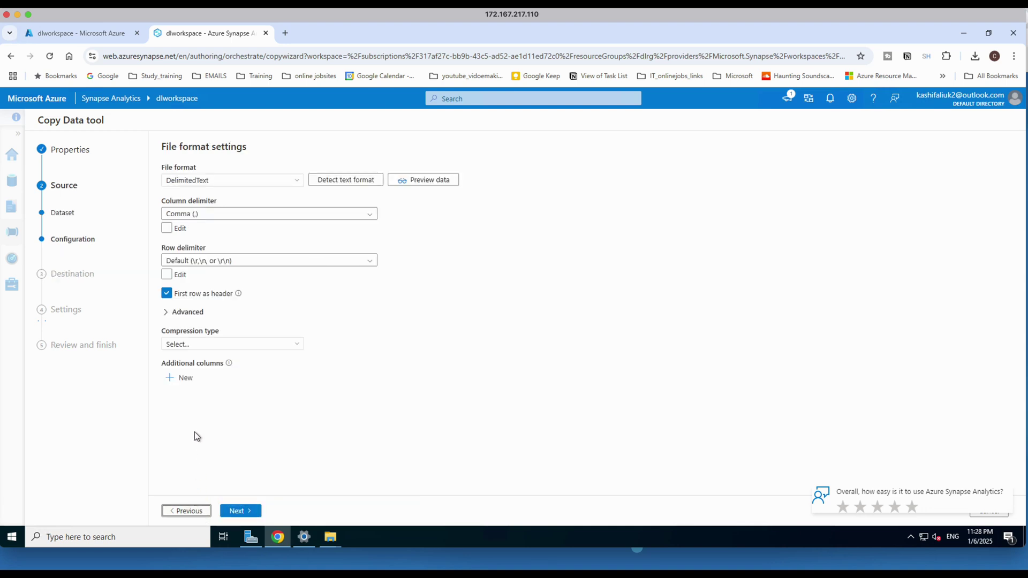
pyautogui.click(237, 513)
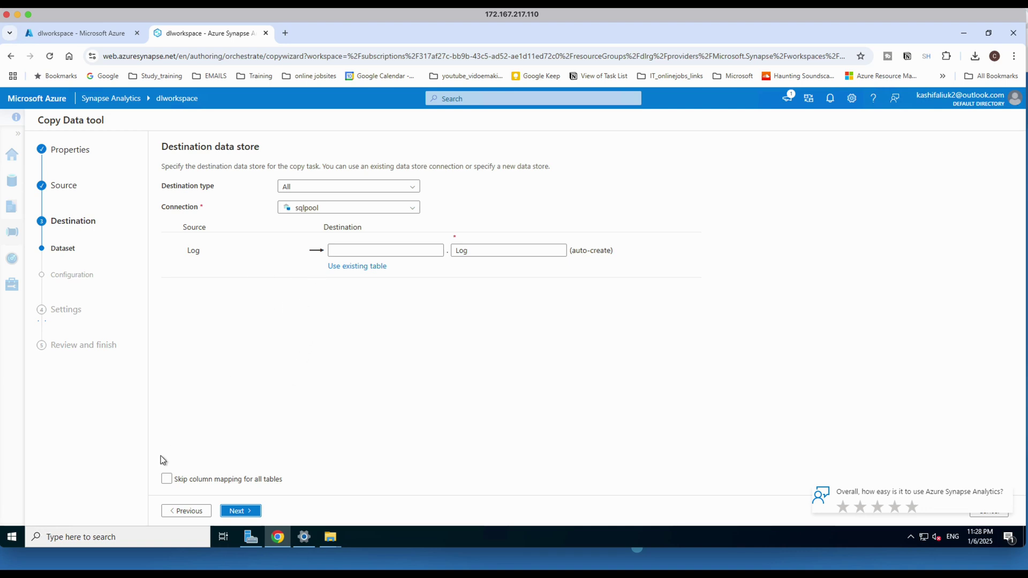
pyautogui.click(168, 485)
pyautogui.click(236, 514)
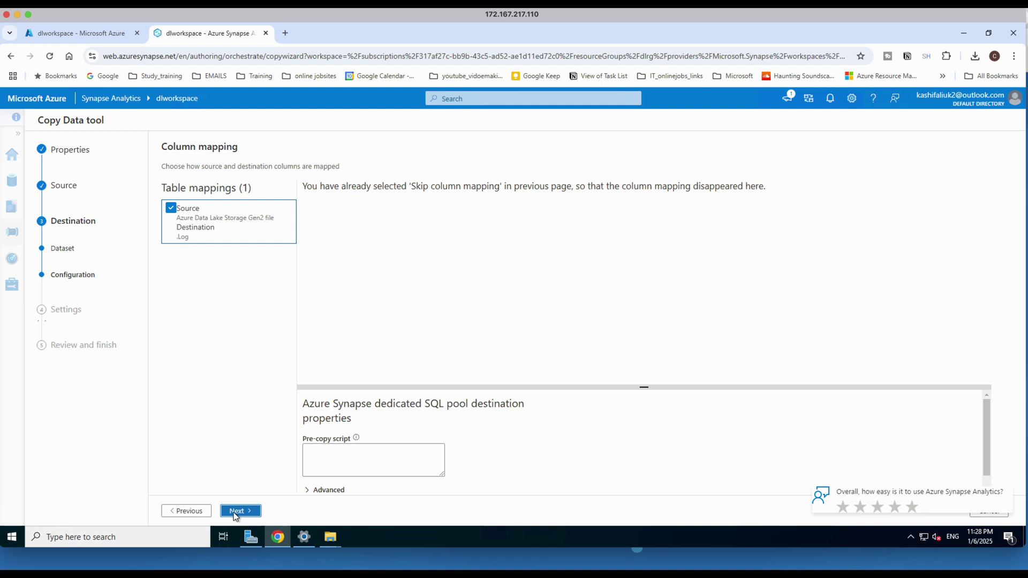
# Keep task name CopyPipeline_h2b and set the copy method to Bulk insert.
pyautogui.click(236, 511)
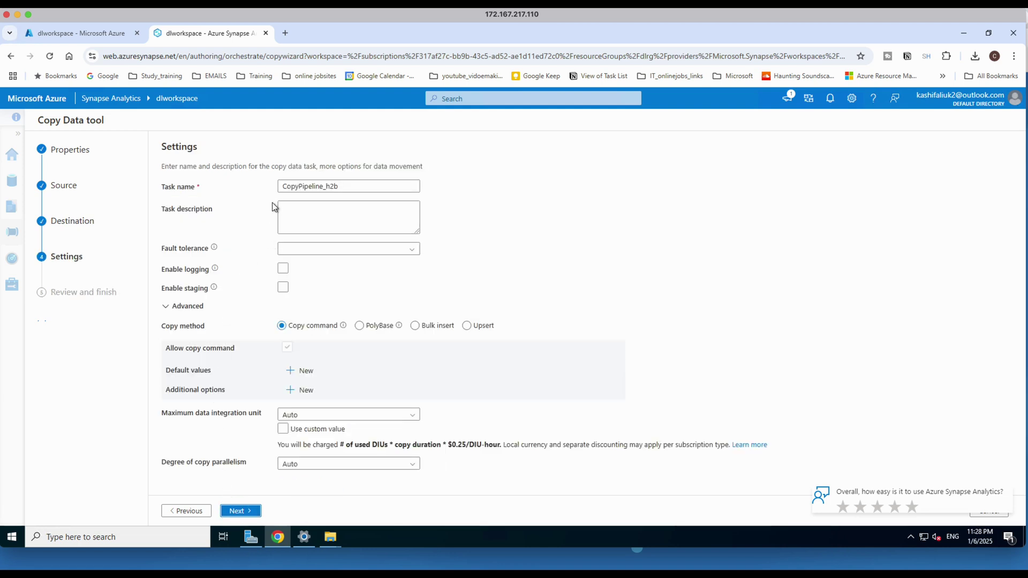
pyautogui.moveTo(339, 186); pyautogui.dragTo(284, 186)
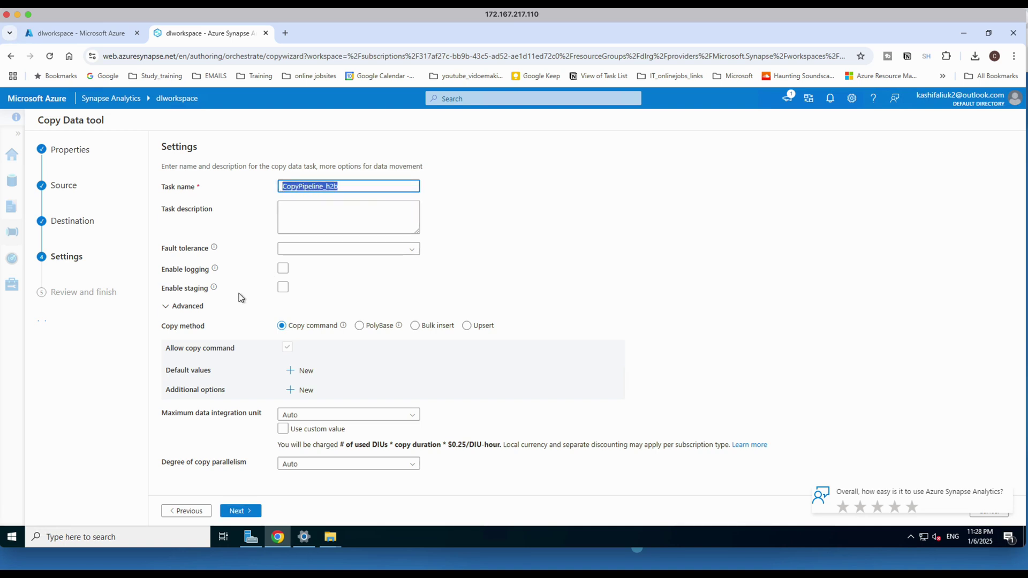
pyautogui.click(189, 266)
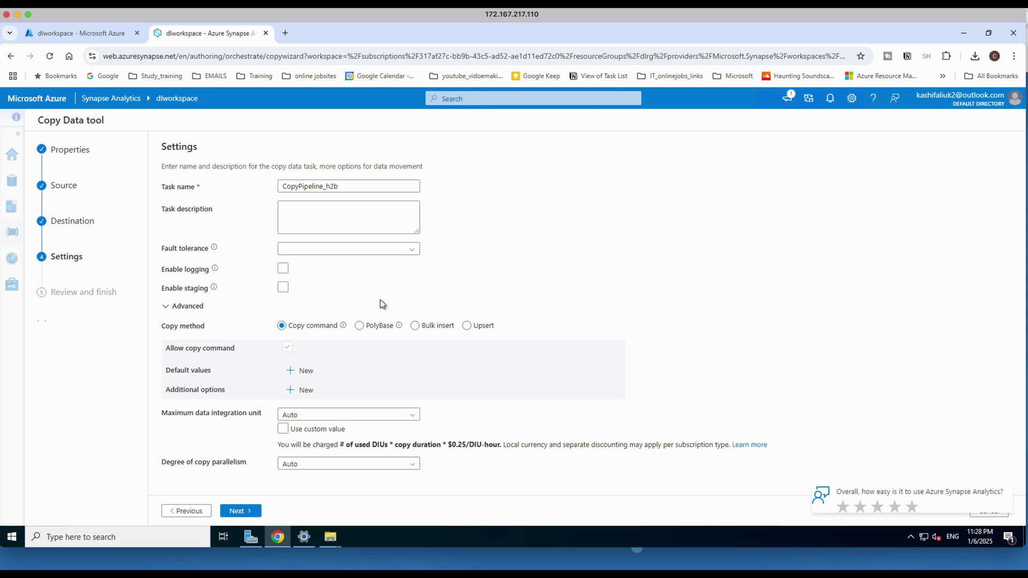
pyautogui.click(419, 328)
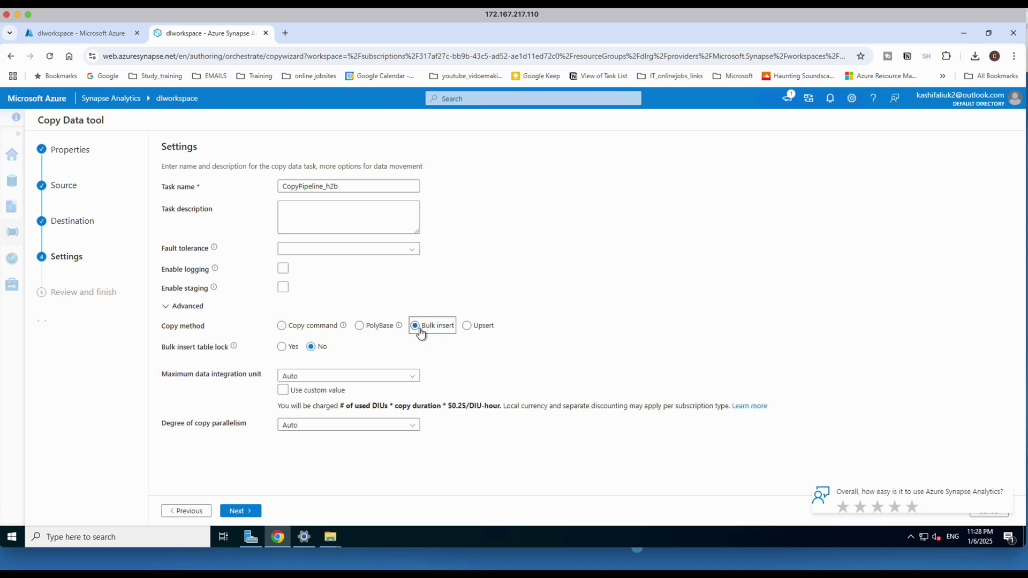
pyautogui.click(462, 340)
pyautogui.click(240, 511)
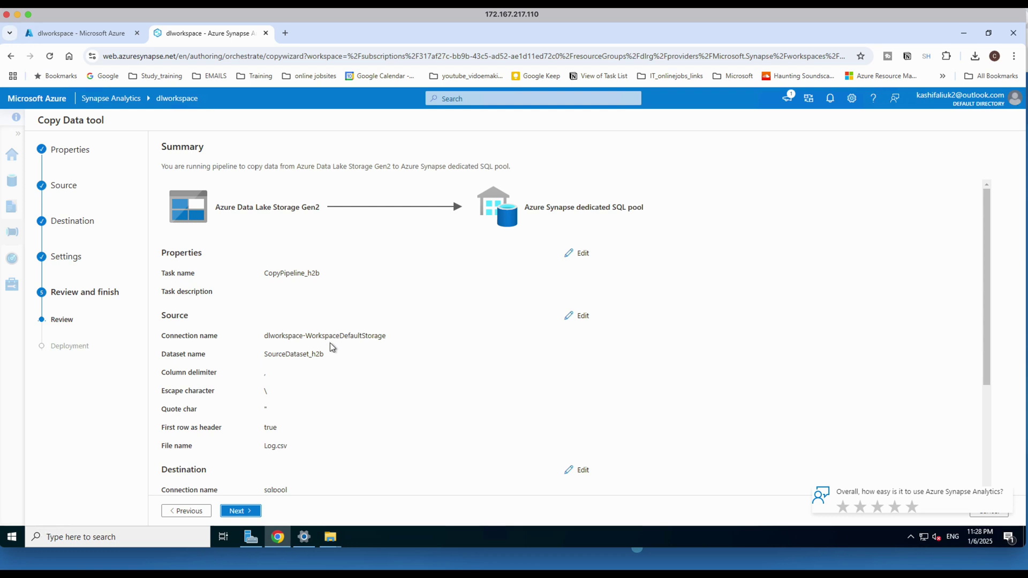
# Review the summary, deploy and run the pipeline, and finish once deployment succeeds.
pyautogui.scroll(-3, 233, 384)
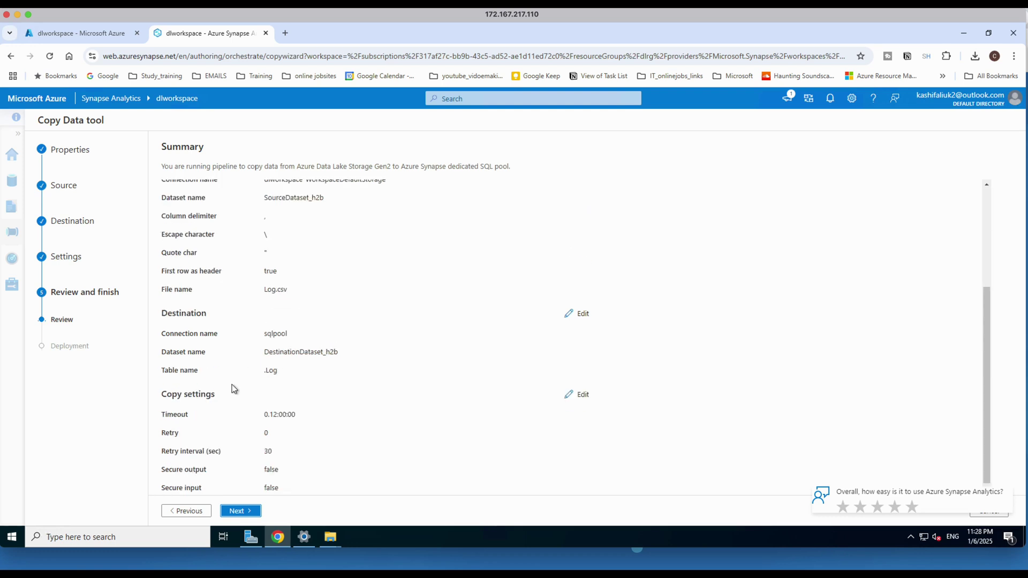
pyautogui.click(234, 511)
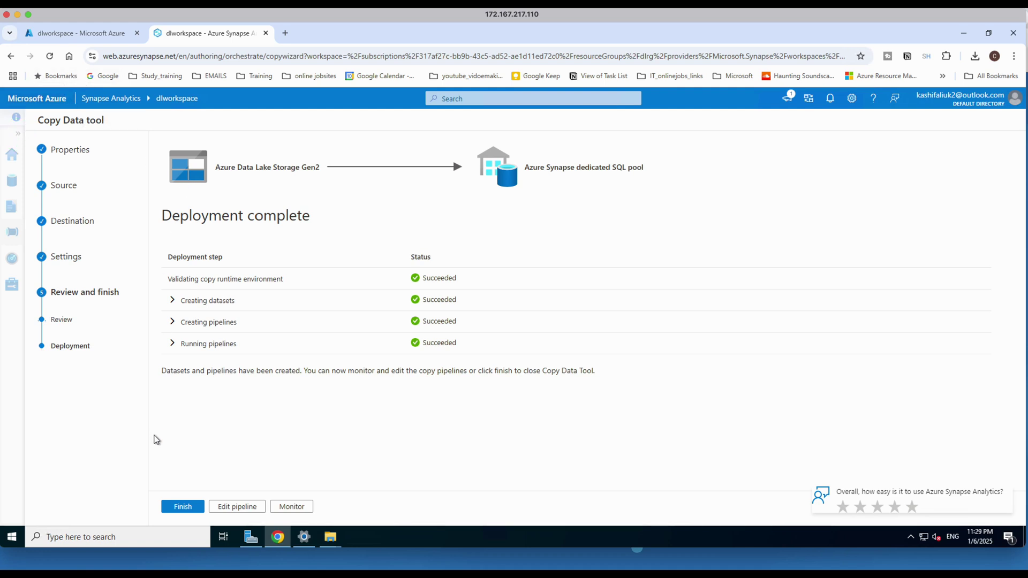
pyautogui.click(182, 507)
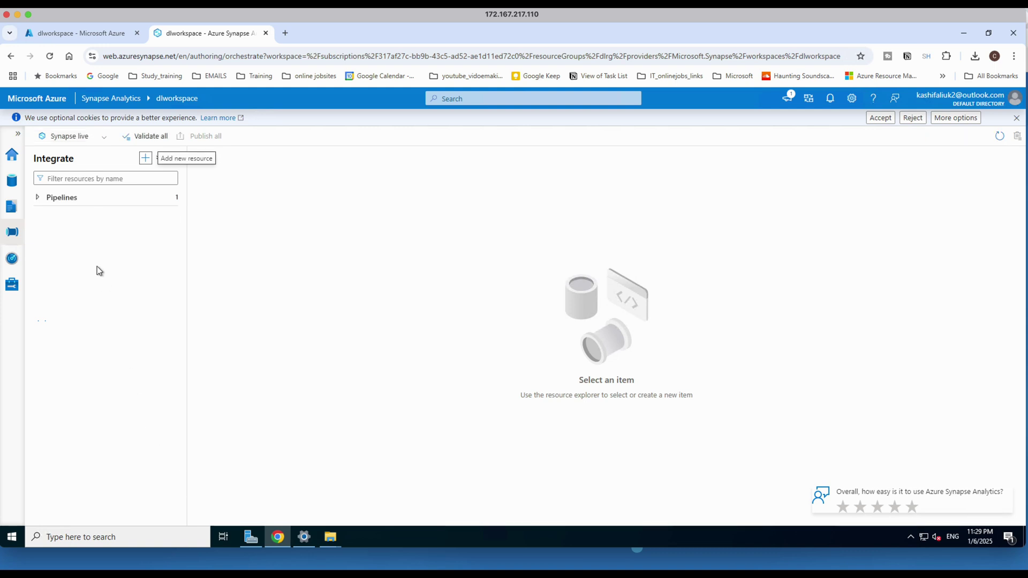
# Open CopyPipeline_h2b, then expand sqlpool's Tables in the Data hub to find dbo.Log.
pyautogui.click(39, 197)
pyautogui.click(68, 217)
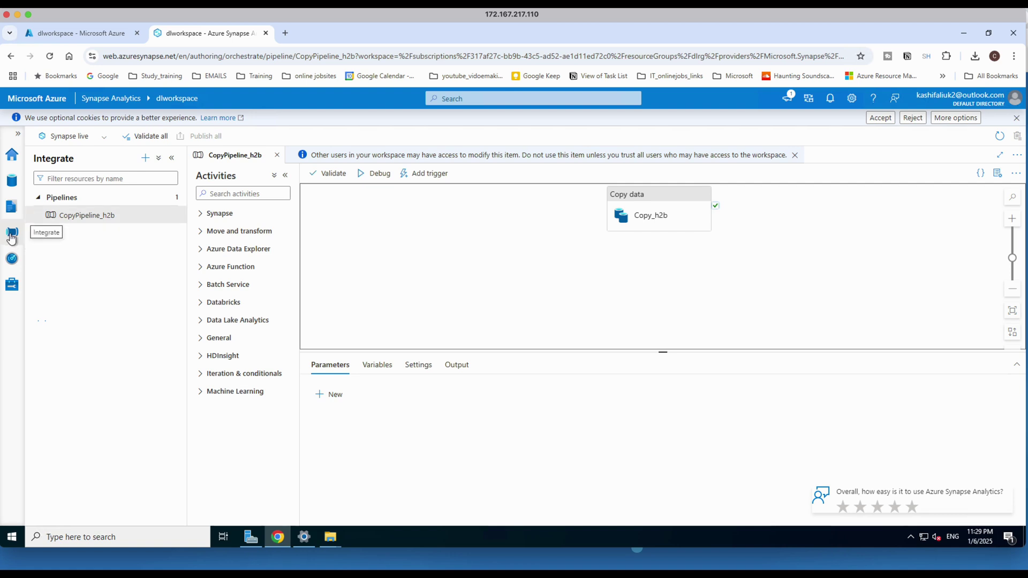
pyautogui.click(11, 156)
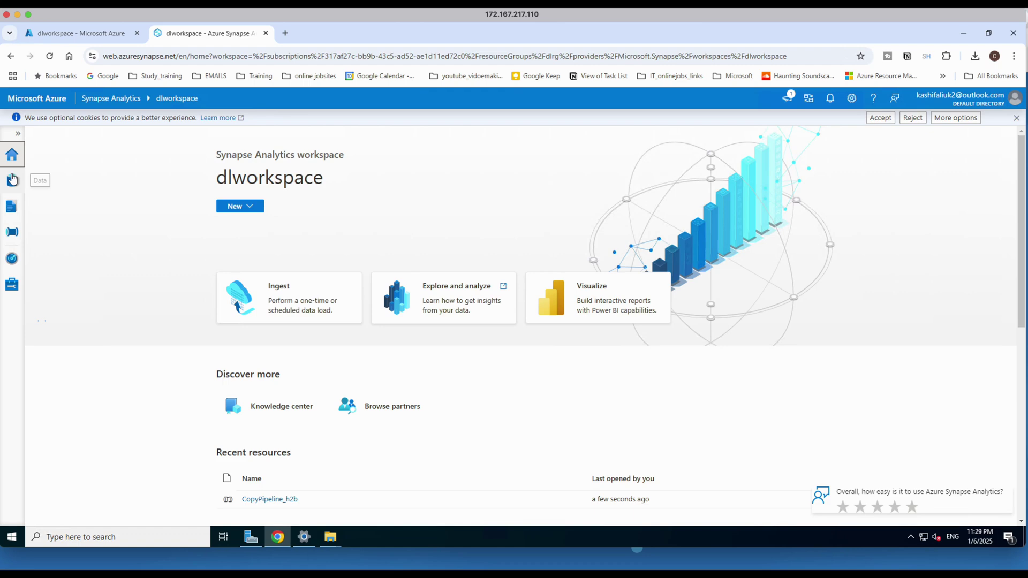
pyautogui.click(13, 183)
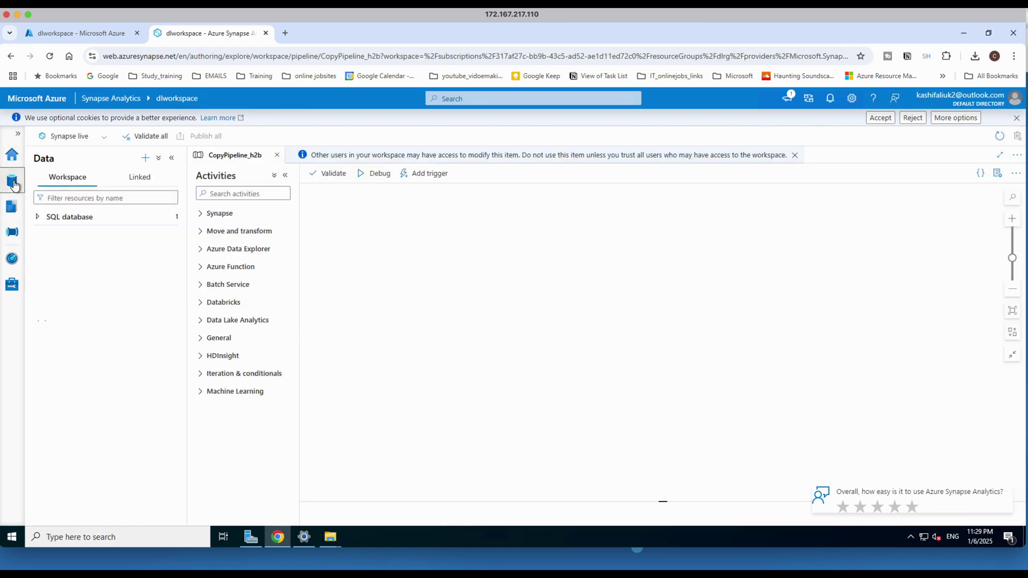
pyautogui.click(40, 217)
pyautogui.click(44, 235)
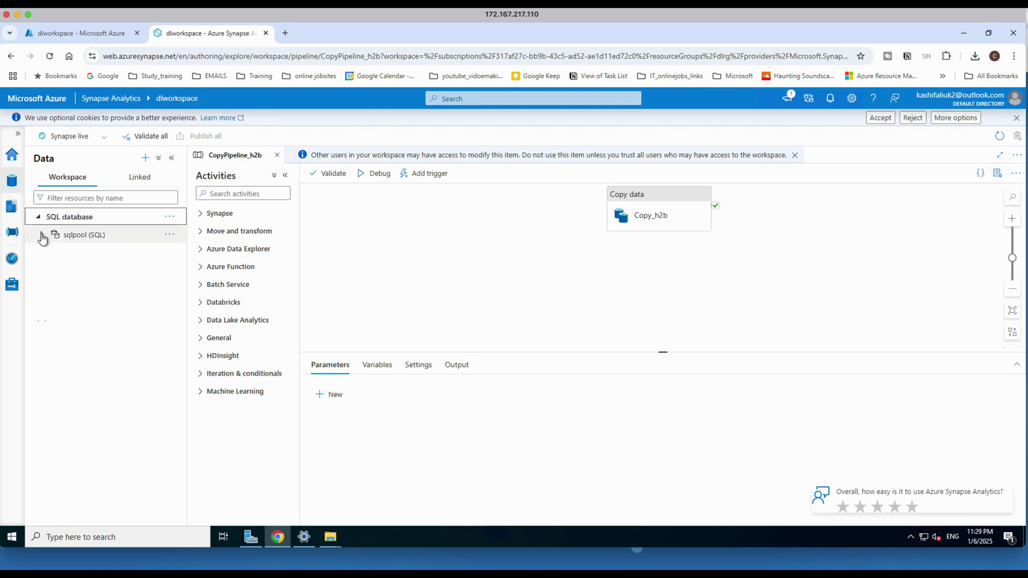
pyautogui.click(52, 252)
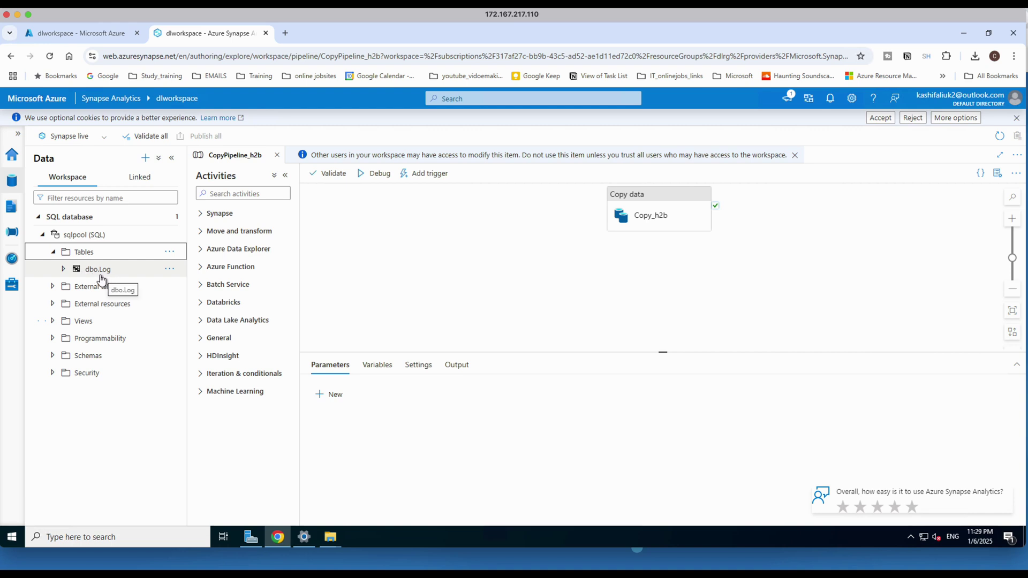
# Run a SELECT TOP 100 rows script on dbo.Log and enlarge the results pane.
pyautogui.click(169, 268)
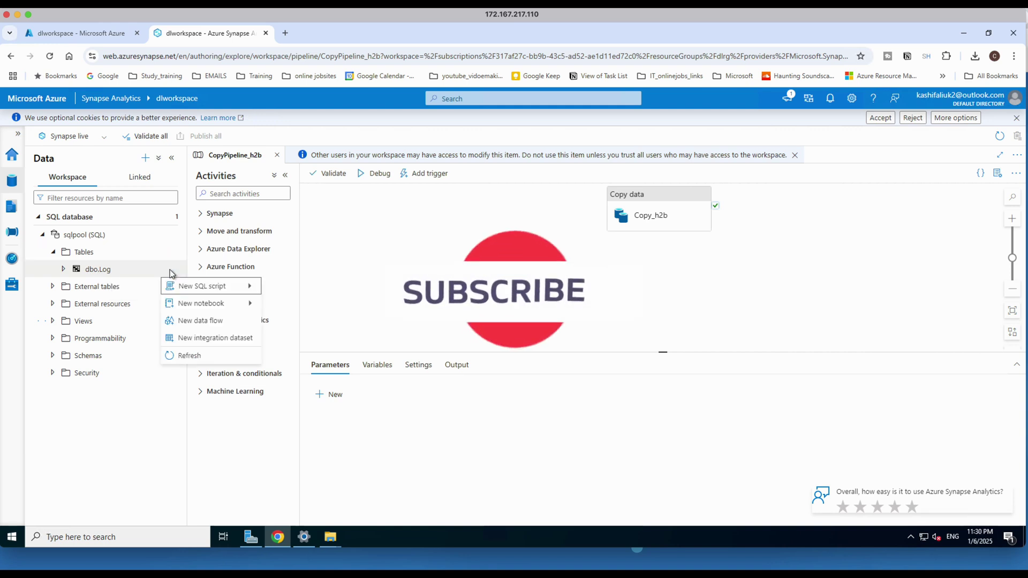
pyautogui.moveTo(257, 289)
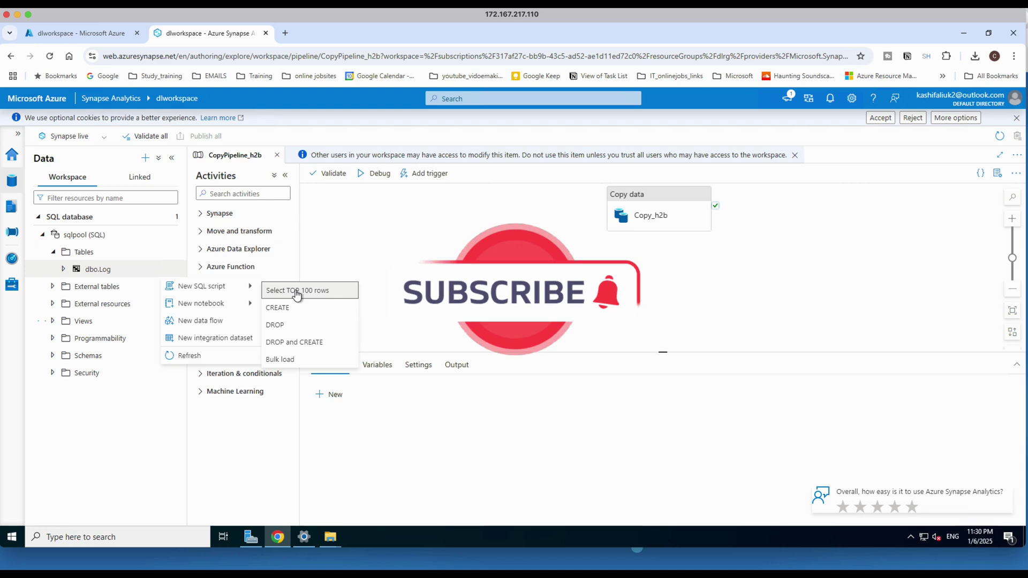
pyautogui.click(269, 290)
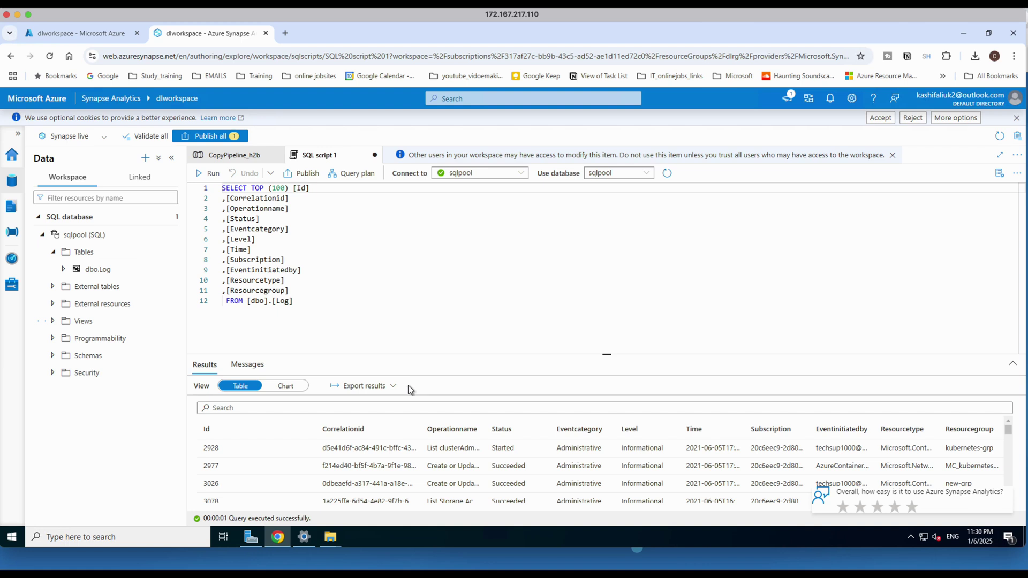
pyautogui.click(409, 411)
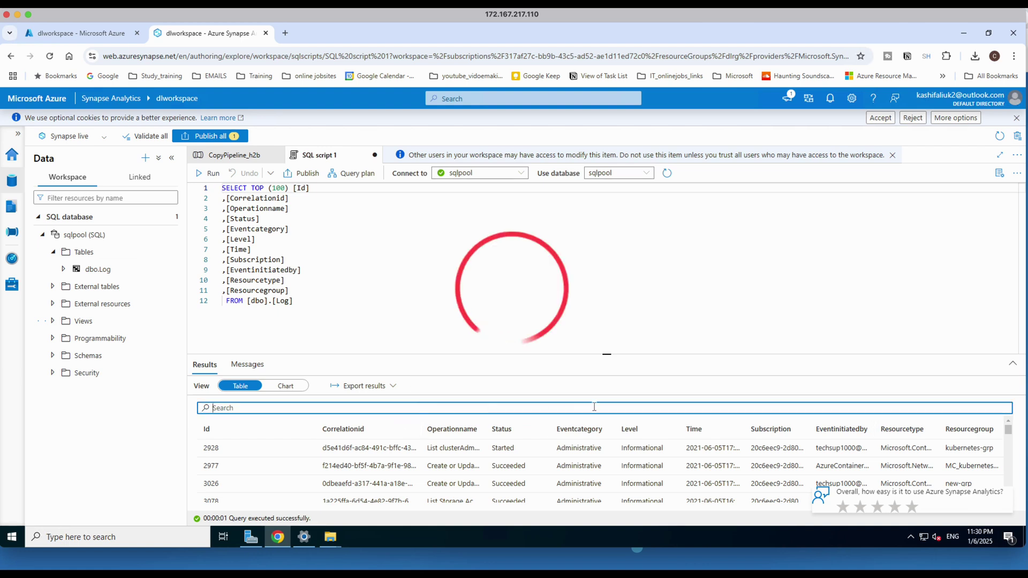
pyautogui.moveTo(606, 353); pyautogui.dragTo(607, 278)
pyautogui.moveTo(611, 214); pyautogui.dragTo(607, 212)
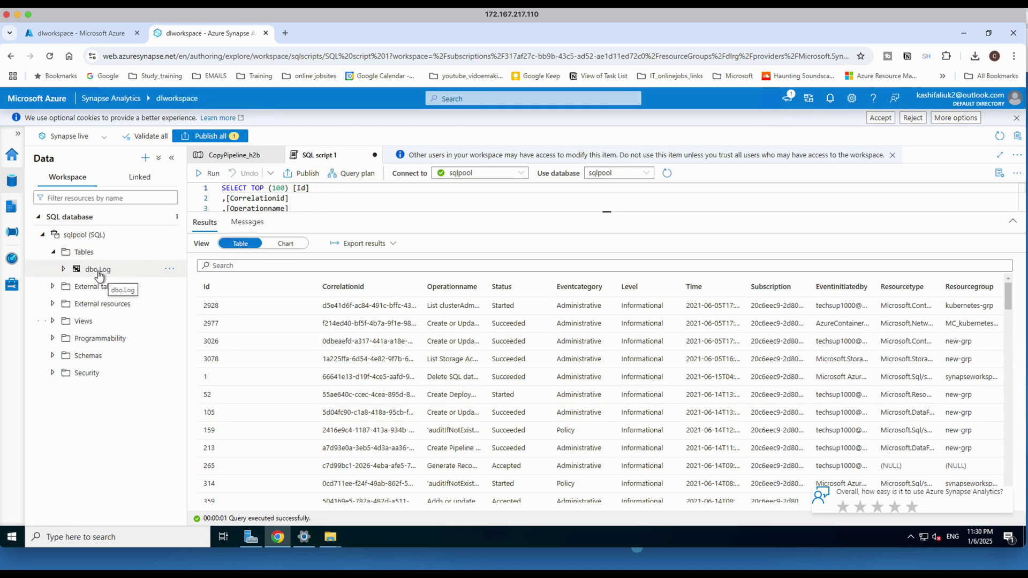
# Inspect the dbo.Log column list, then collapse the table entry.
pyautogui.click(66, 269)
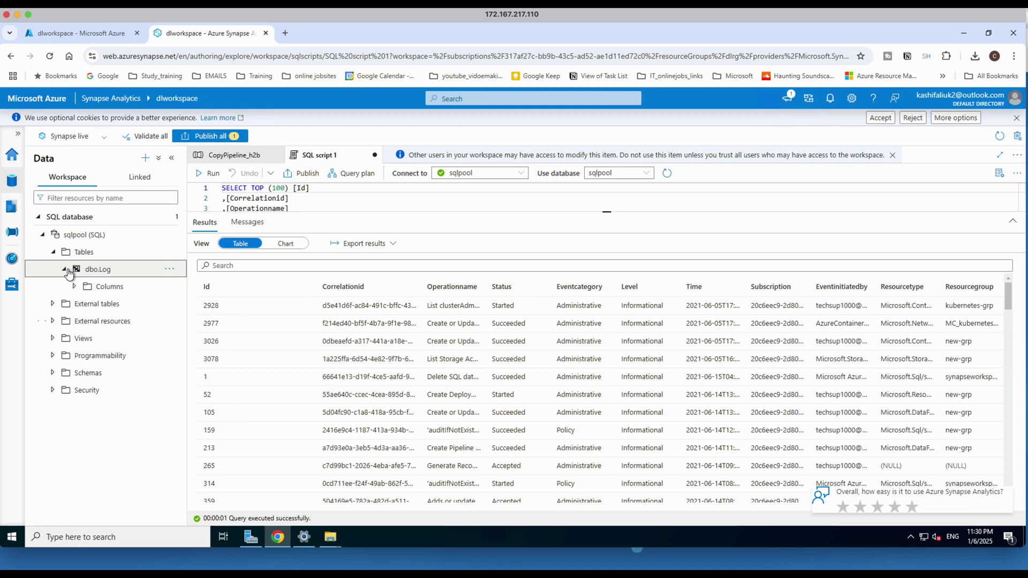
pyautogui.click(76, 287)
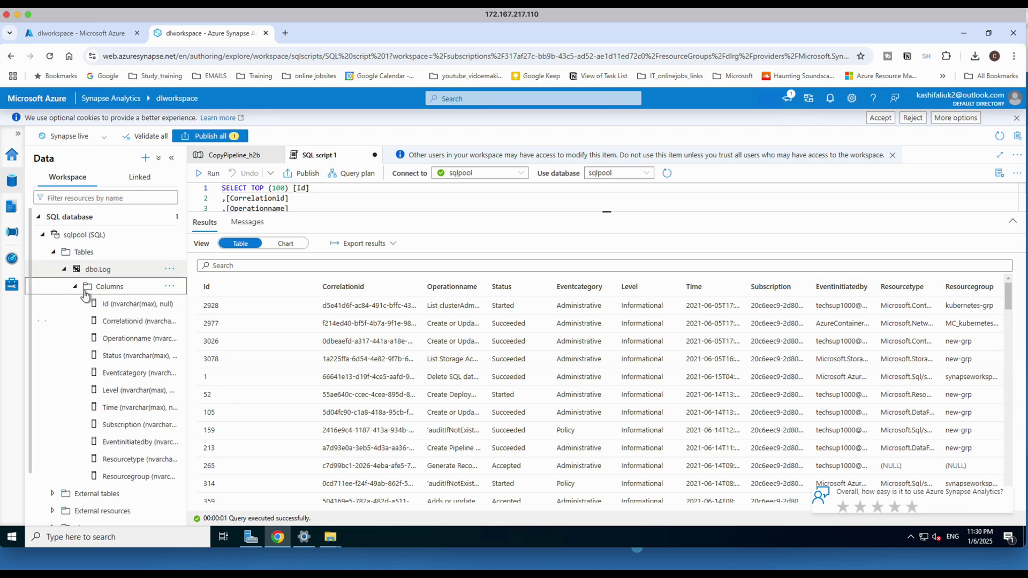
pyautogui.click(65, 270)
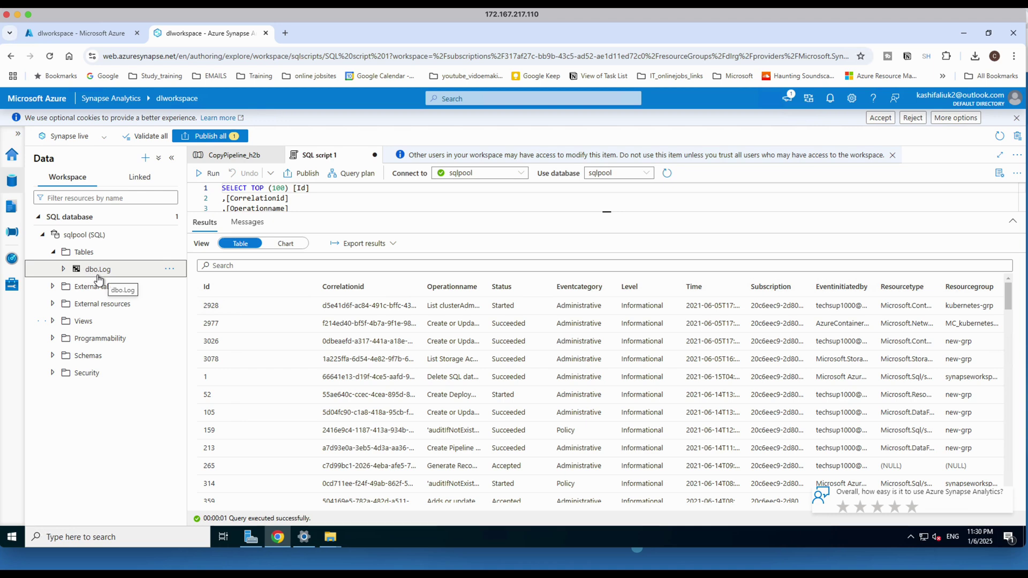